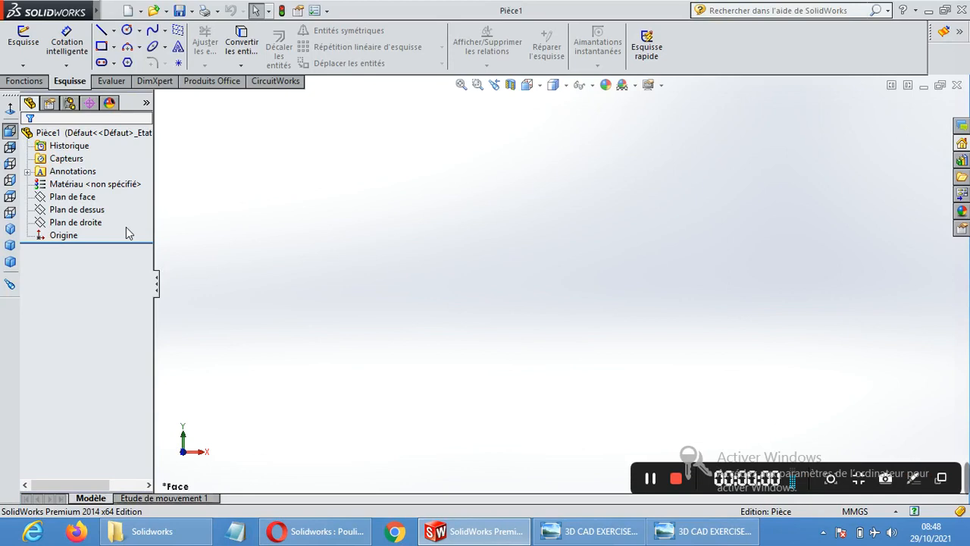
left_click(85, 199)
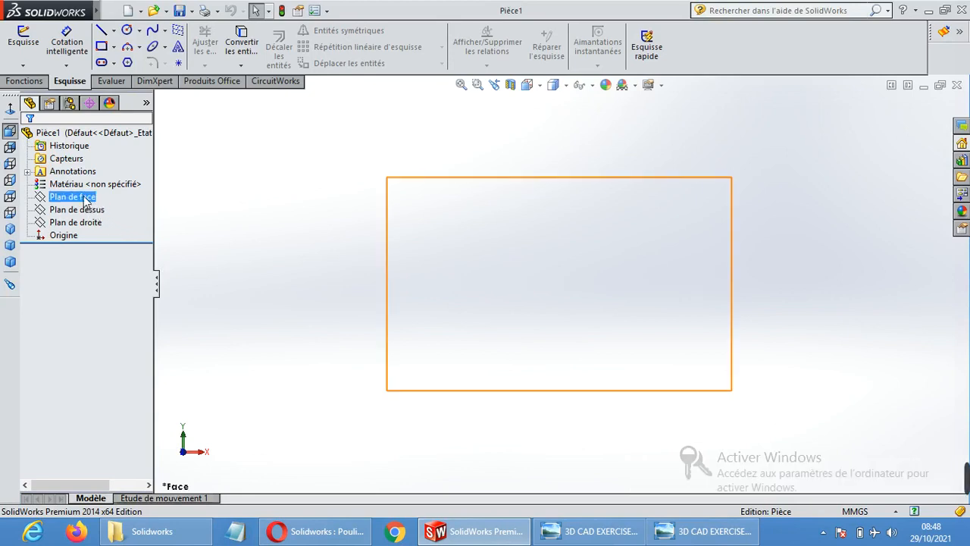
left_click(570, 327)
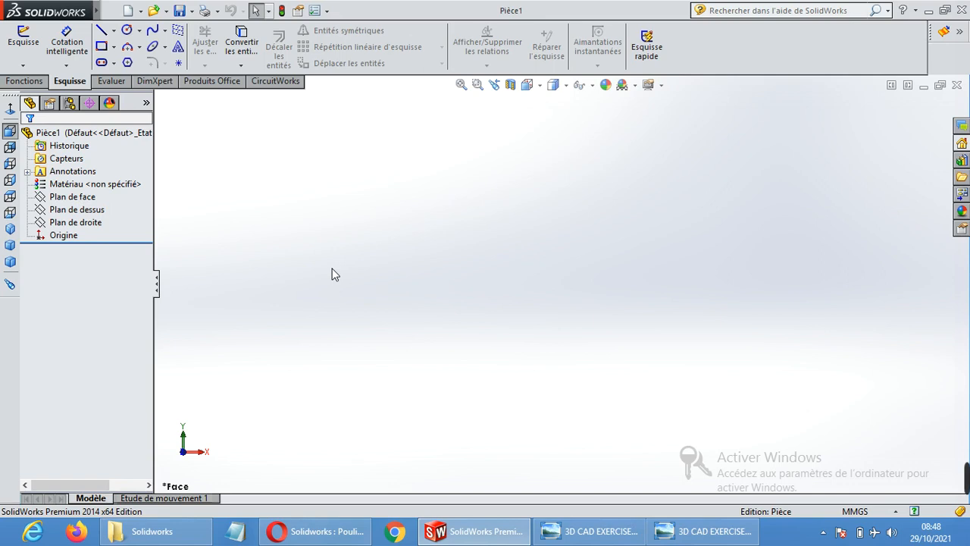
left_click(25, 80)
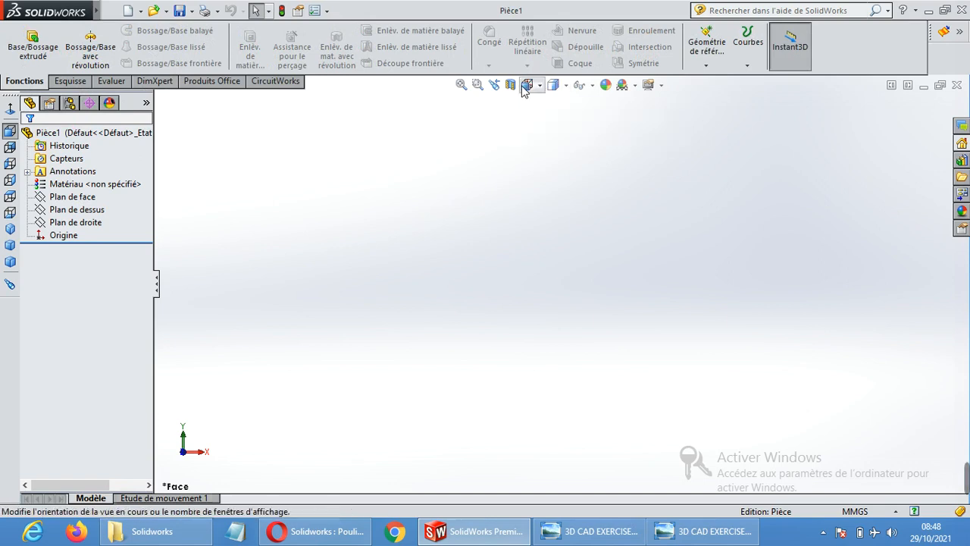
left_click(90, 197)
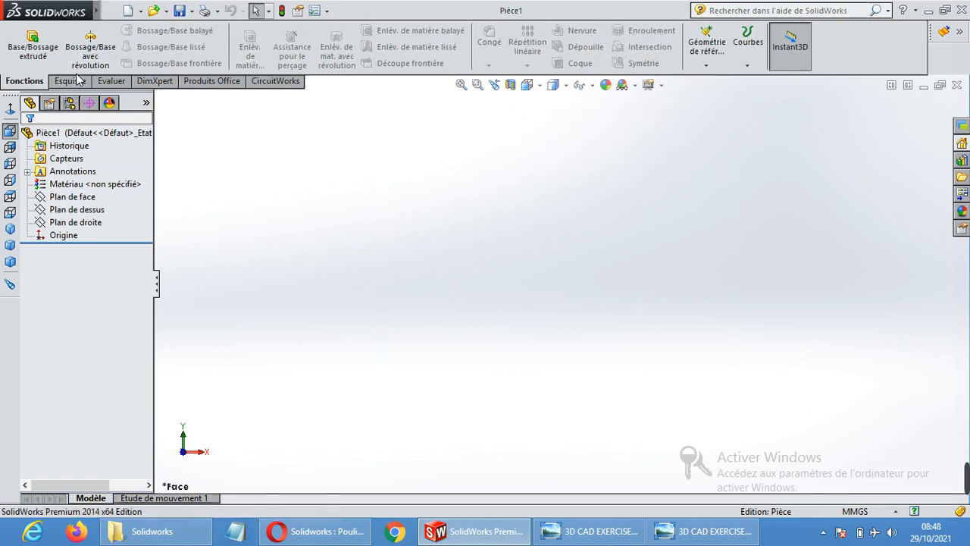
Step: Sketch a centre rectangle about 215 mm by 105 mm on the front plane, centred on the origin
left_click(70, 80)
left_click(81, 199)
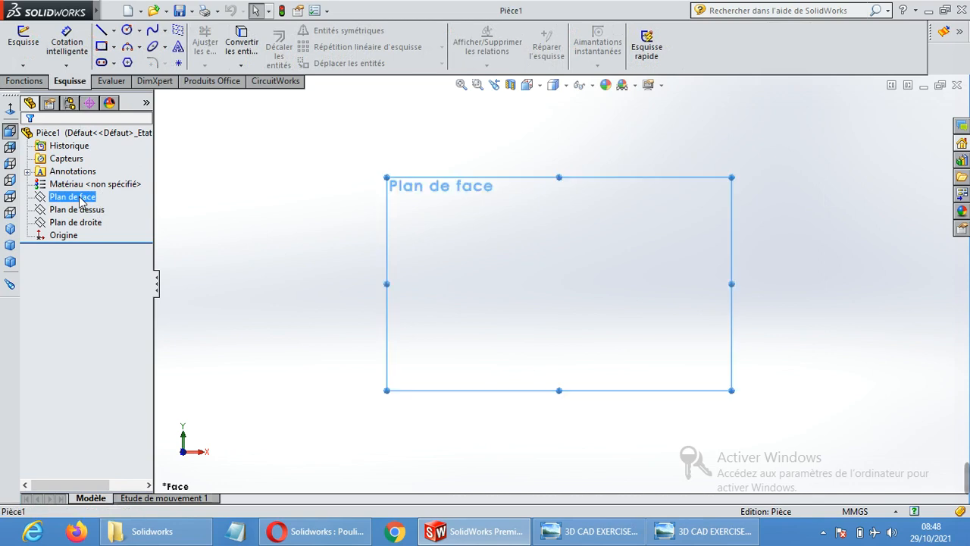
left_click(114, 48)
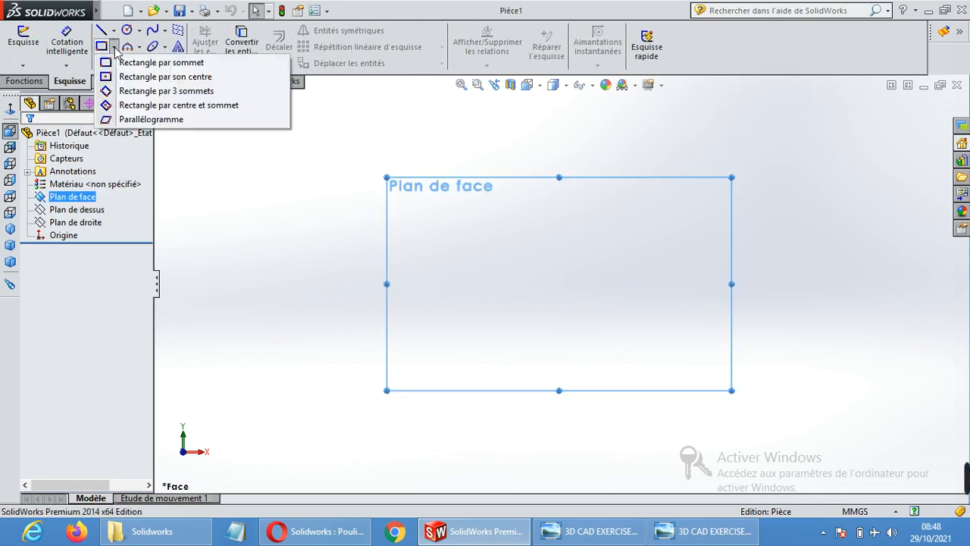
left_click(158, 79)
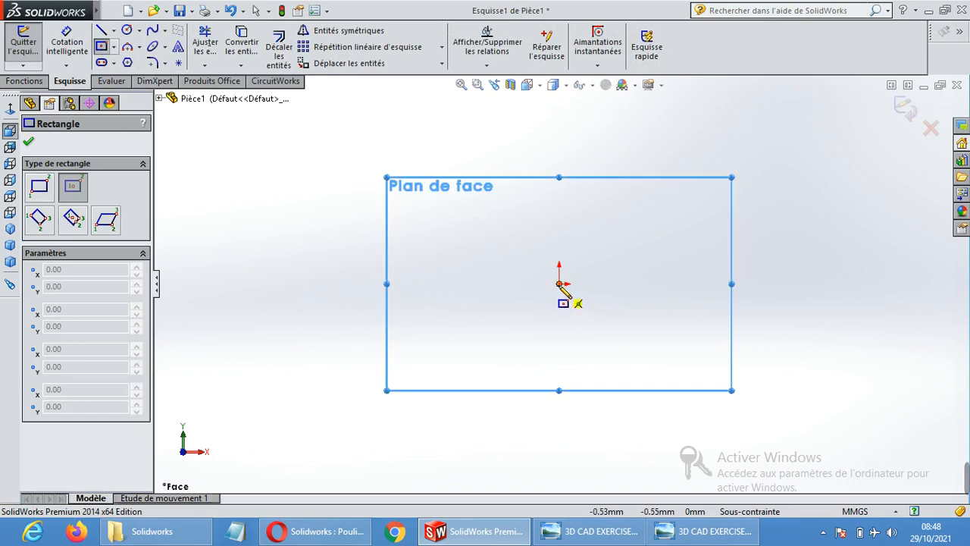
left_click(560, 285)
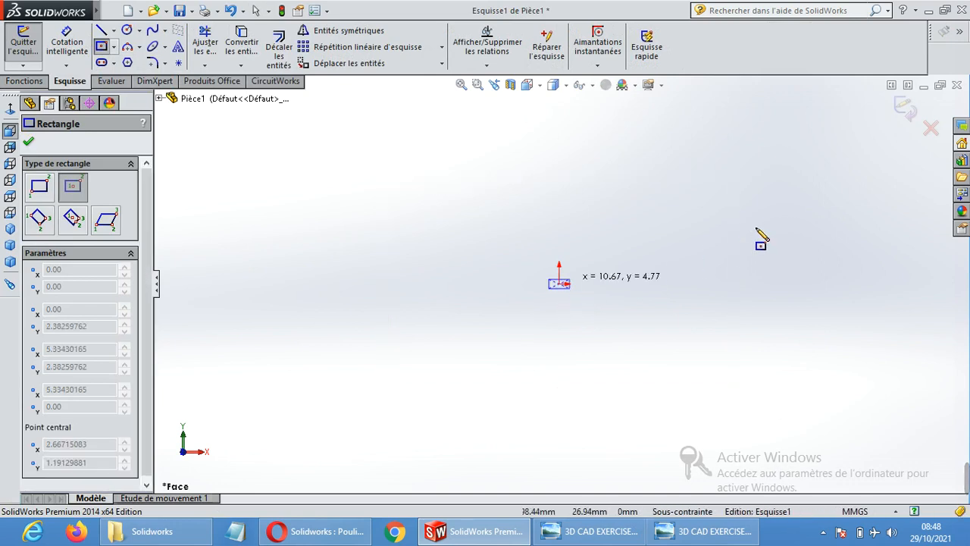
left_click(768, 174)
Step: Dimension the rectangle's horizontal lower edge at 200 mm
left_click(67, 42)
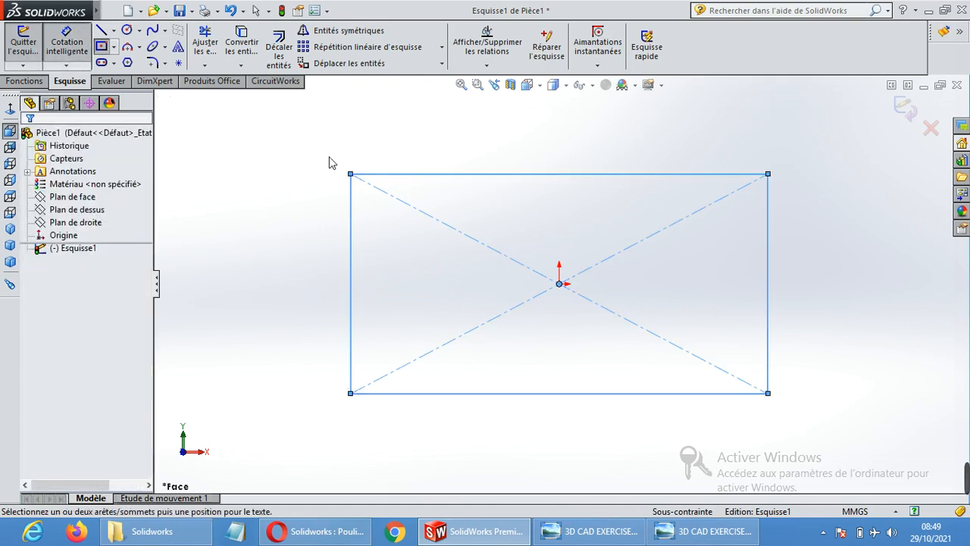
left_click(578, 396)
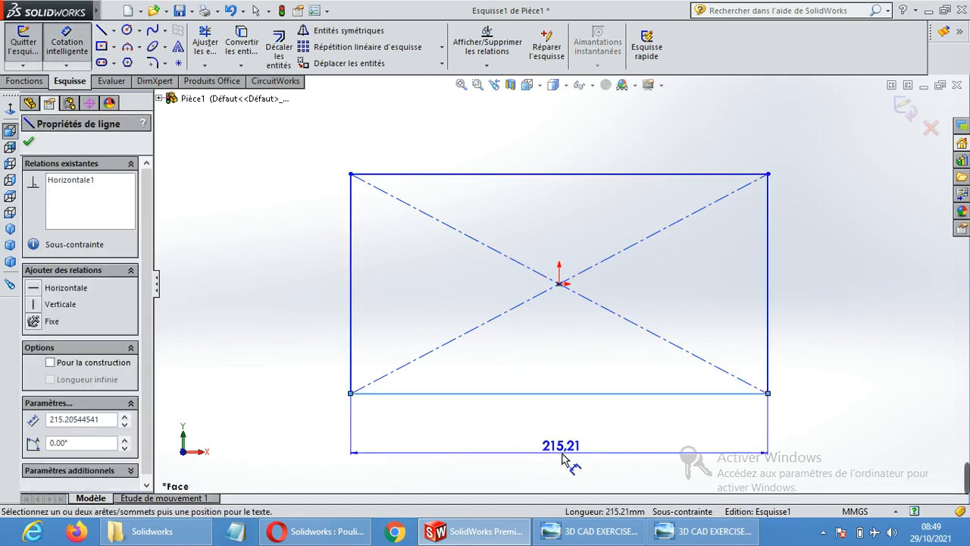
left_click(561, 456)
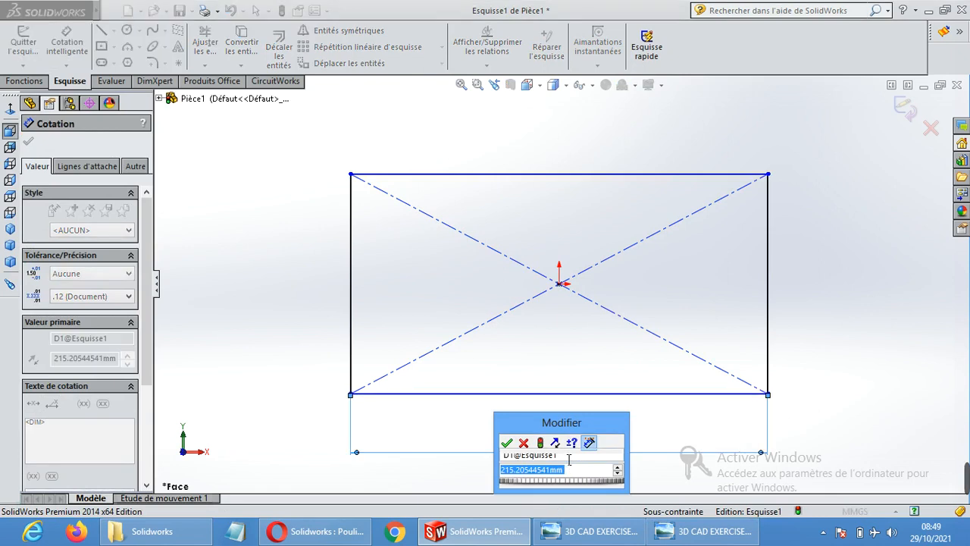
type("200")
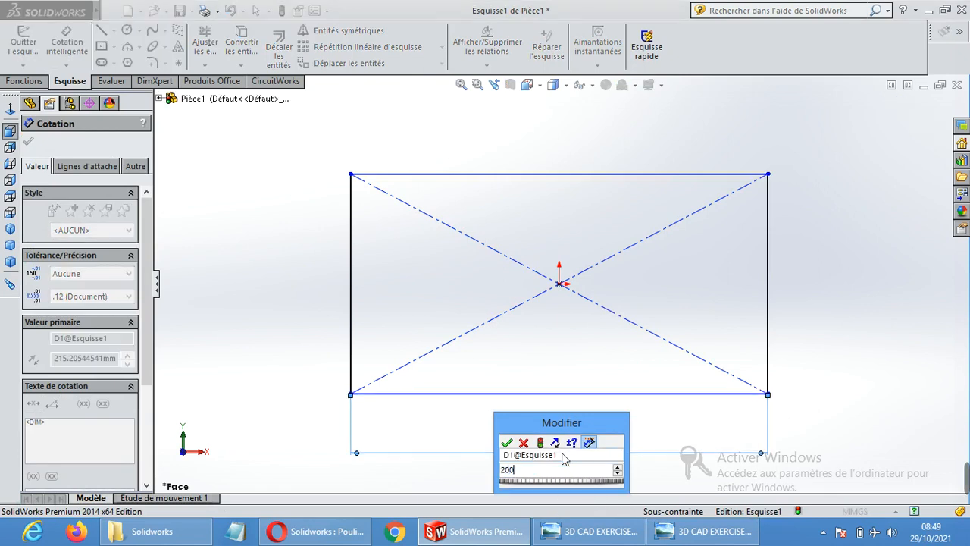
key("Return")
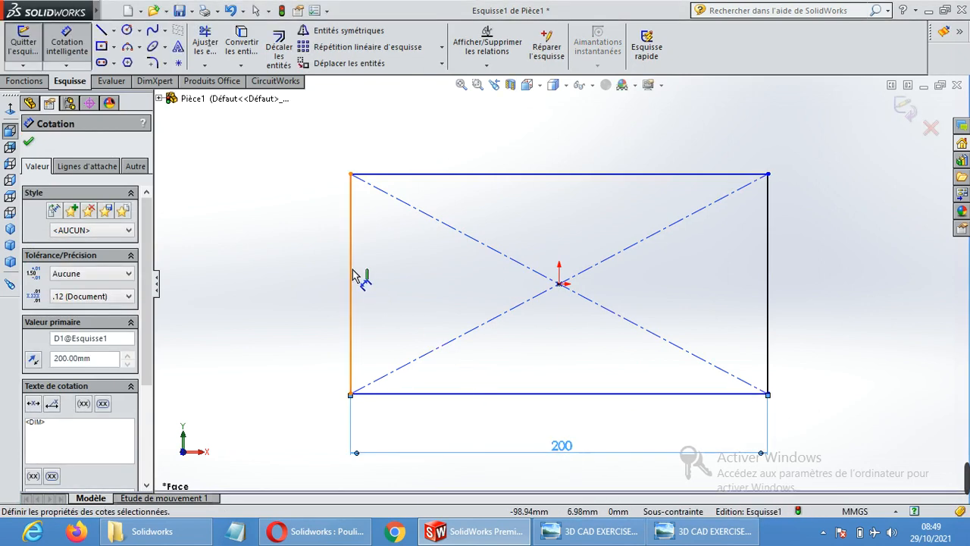
Step: Dimension the rectangle's vertical edge at 100 mm and close the sketch
left_click(351, 278)
left_click(298, 282)
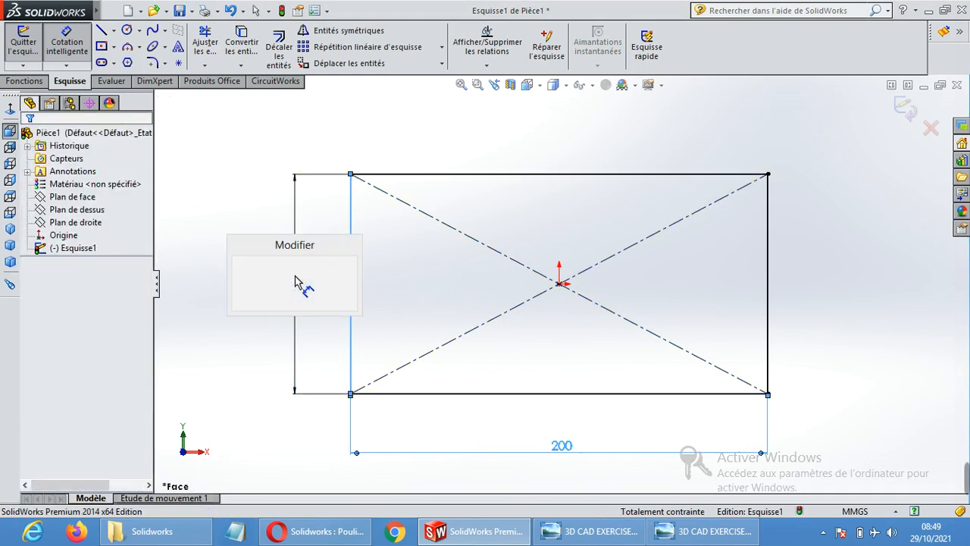
type("100")
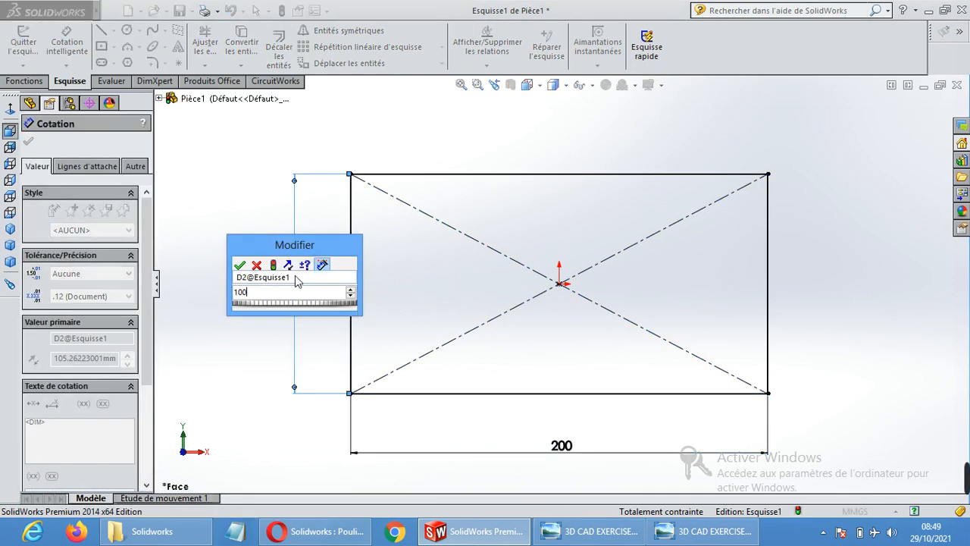
key("Return")
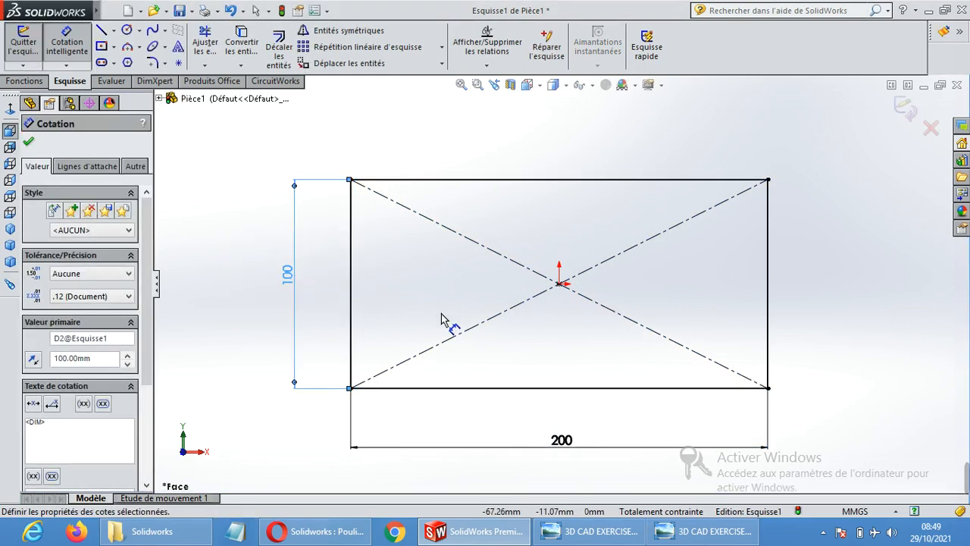
left_click(28, 141)
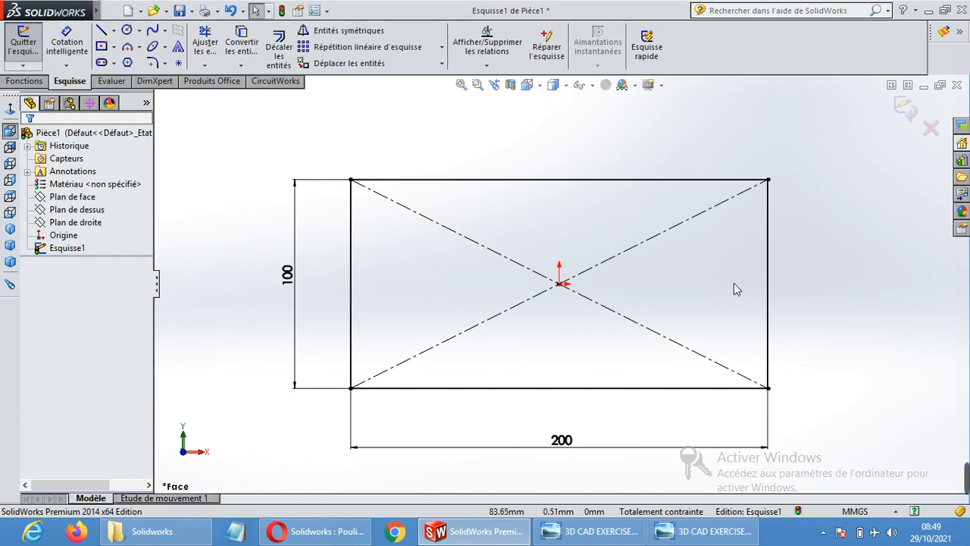
left_click(905, 108)
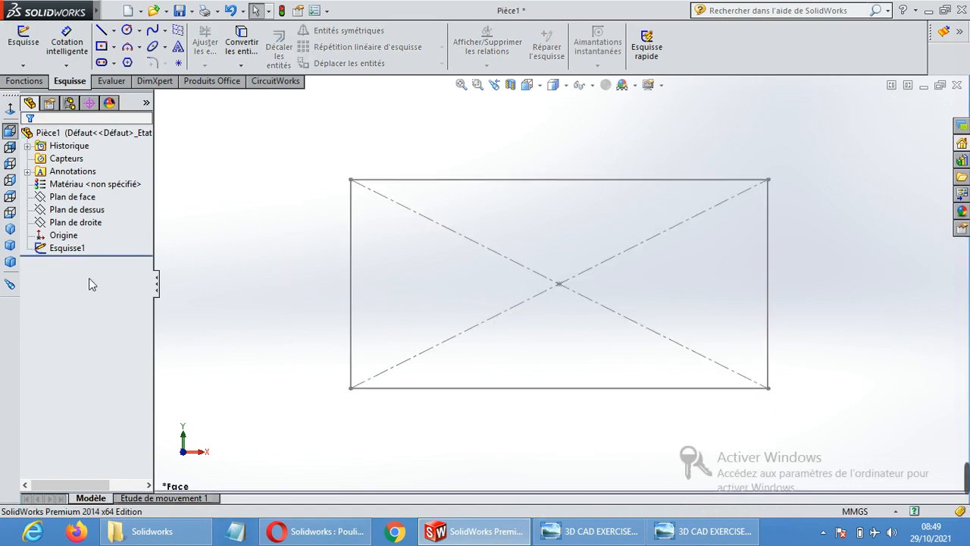
Step: Create a reference plane parallel to the front plane at an offset distance of 80 mm
left_click(84, 200)
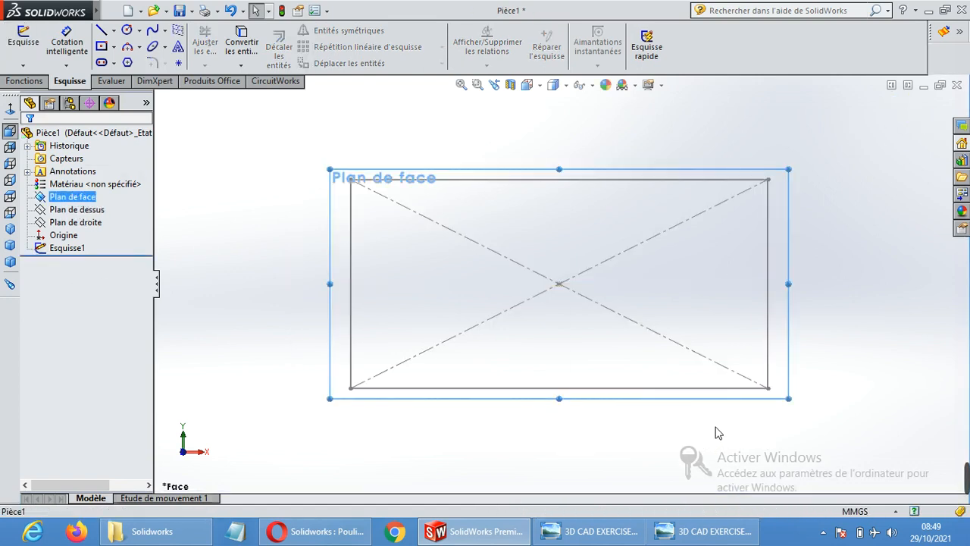
mouse_move(718, 433)
middle_mouse_down()
mouse_move(725, 403)
mouse_move(845, 271)
mouse_move(710, 226)
middle_mouse_up()
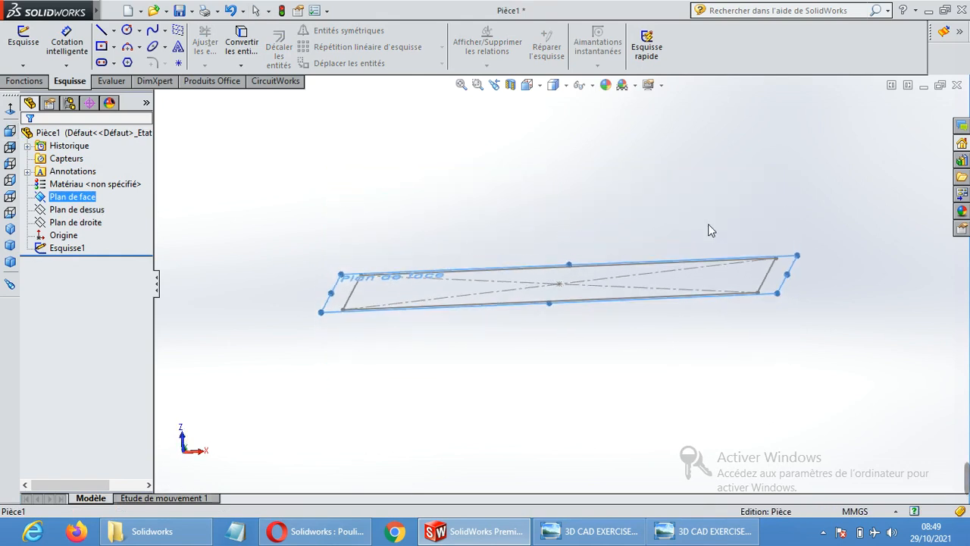
left_click(25, 82)
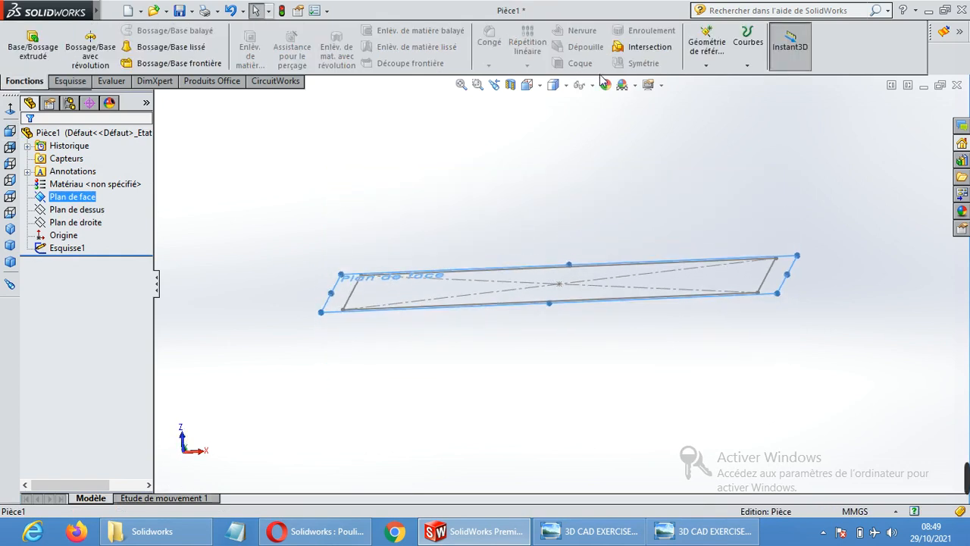
left_click(712, 66)
left_click(720, 78)
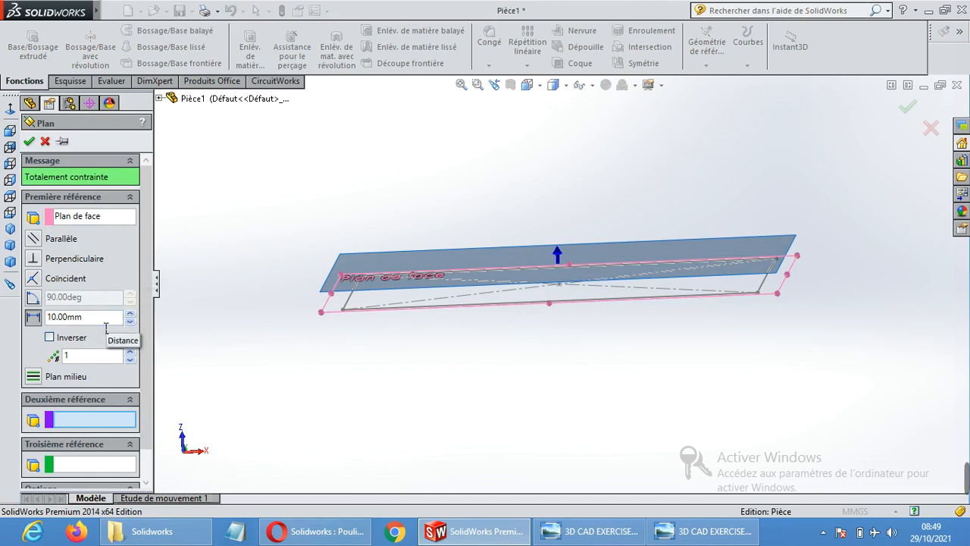
left_click(97, 318)
type("80")
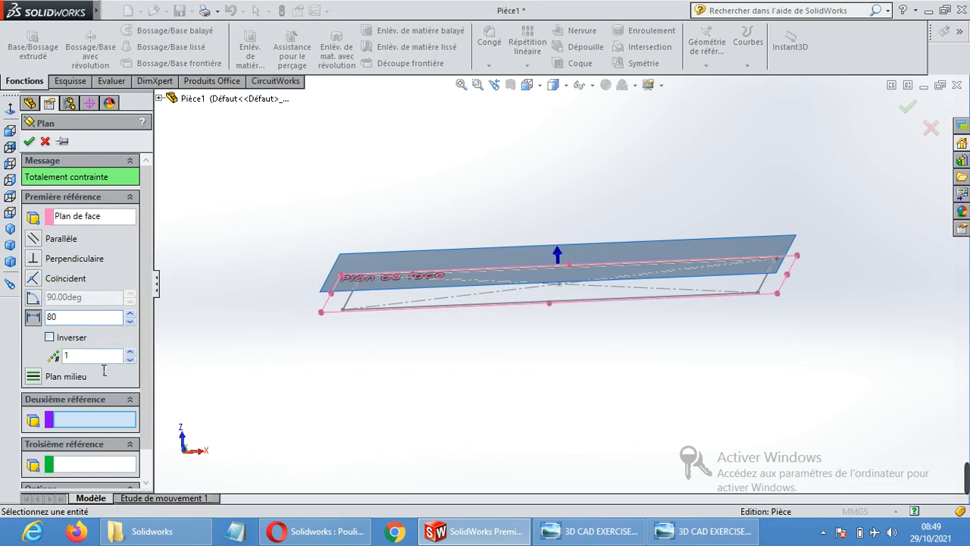
key("Tab")
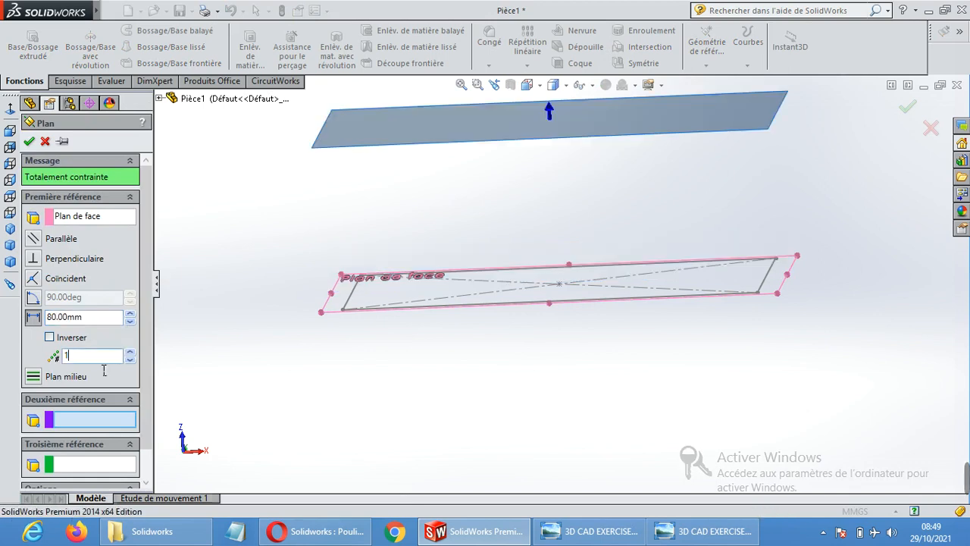
left_click(29, 141)
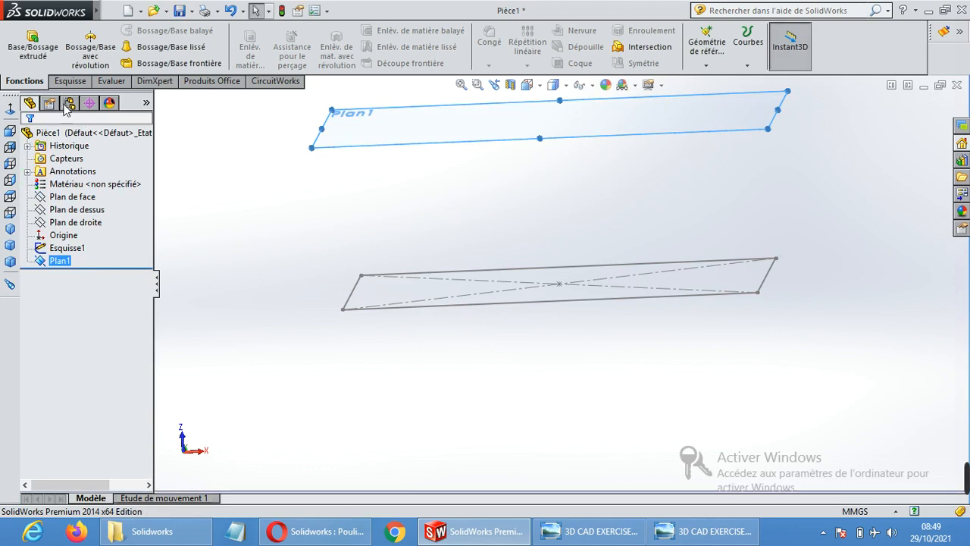
Step: Sketch a circle of 50 mm radius on the offset plane, centred on the origin and reaching the rectangle's upper edge, and close the sketch
left_click(70, 81)
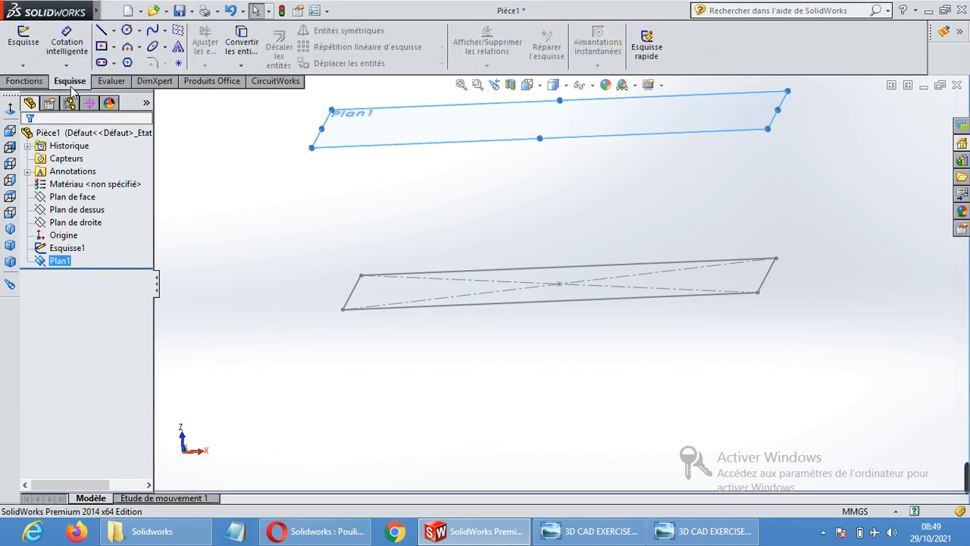
left_click(127, 31)
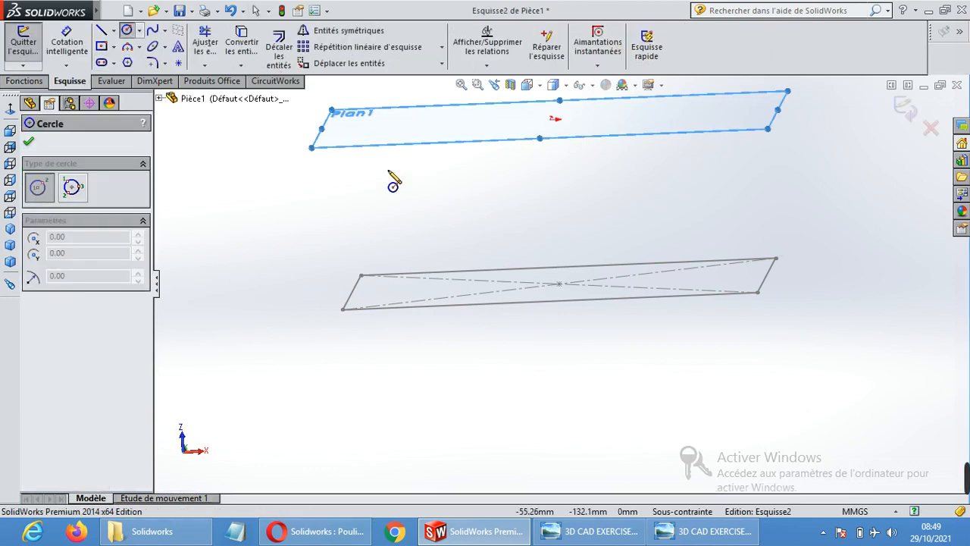
left_click(11, 110)
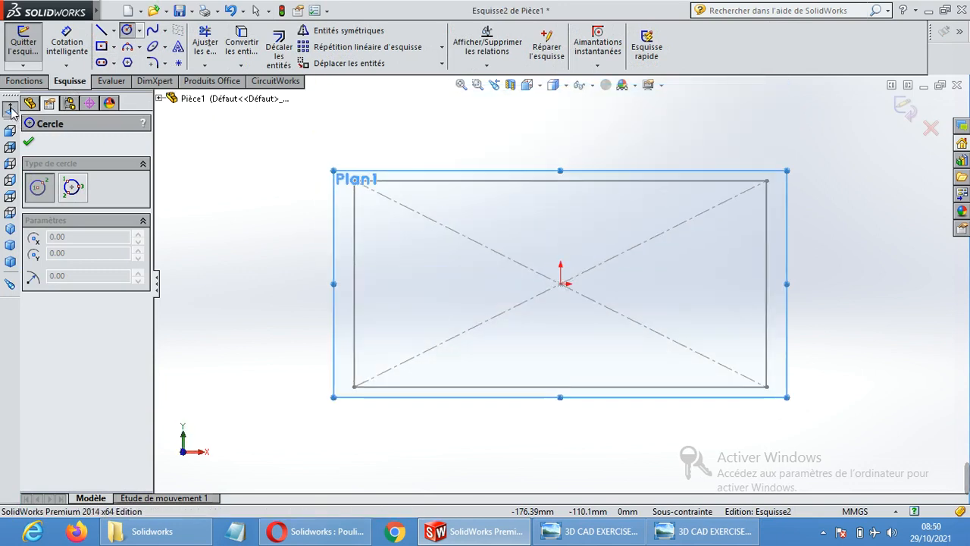
left_click(561, 284)
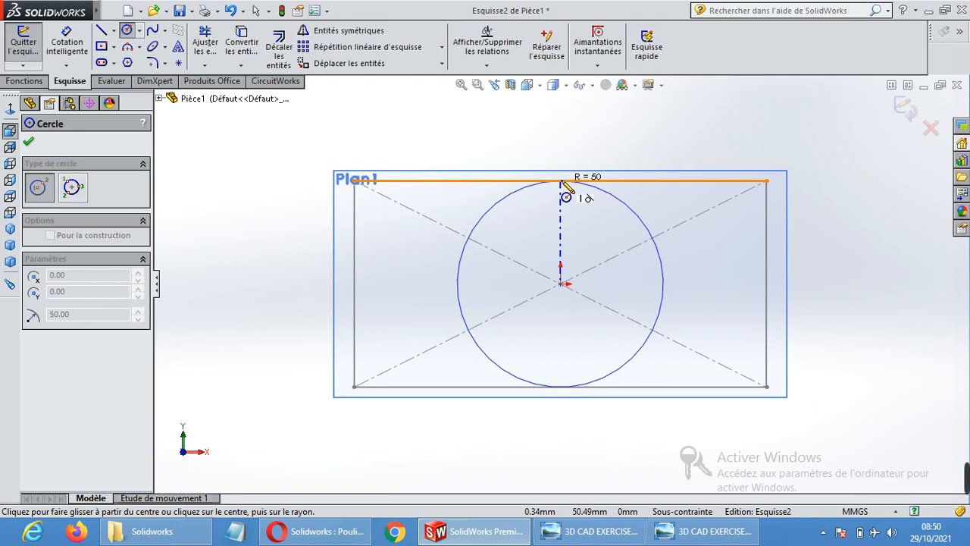
left_click(562, 182)
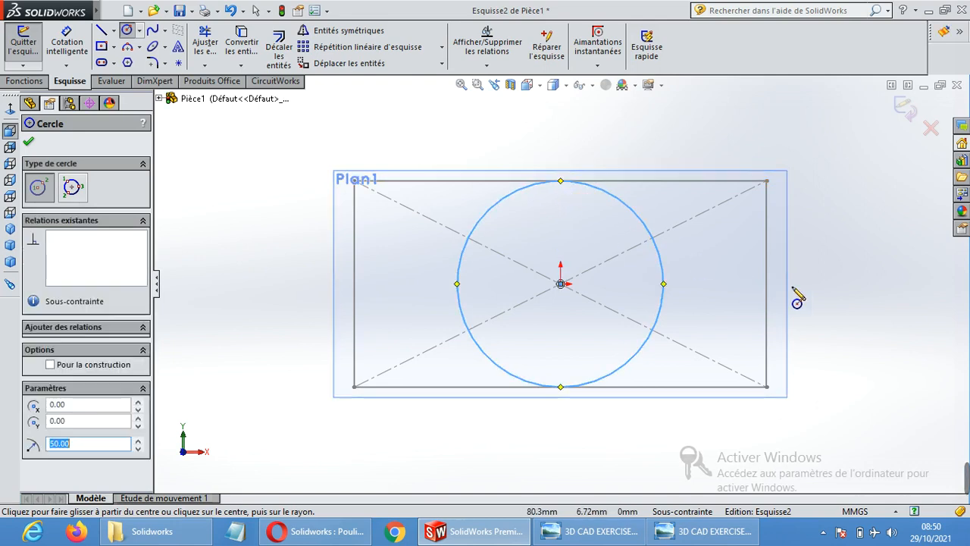
left_click(28, 141)
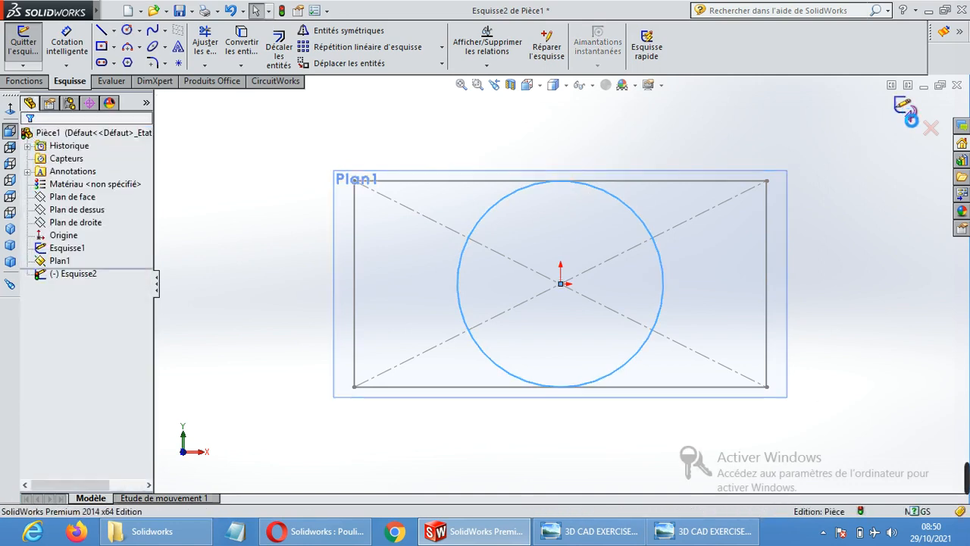
left_click(904, 112)
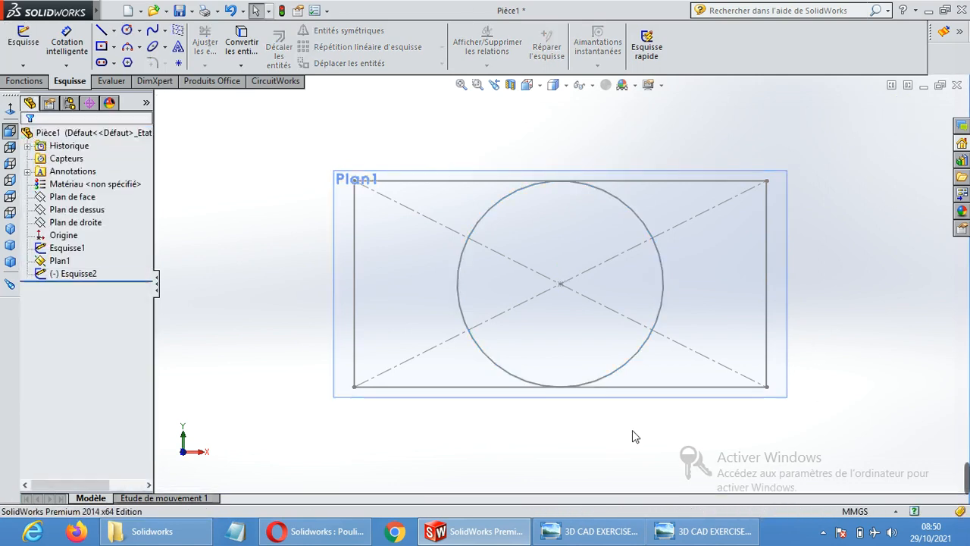
Step: Set the length of the rectangle's long edge to 140 mm in the base sketch
mouse_move(632, 431)
middle_mouse_down()
mouse_move(641, 235)
mouse_move(629, 254)
middle_mouse_up()
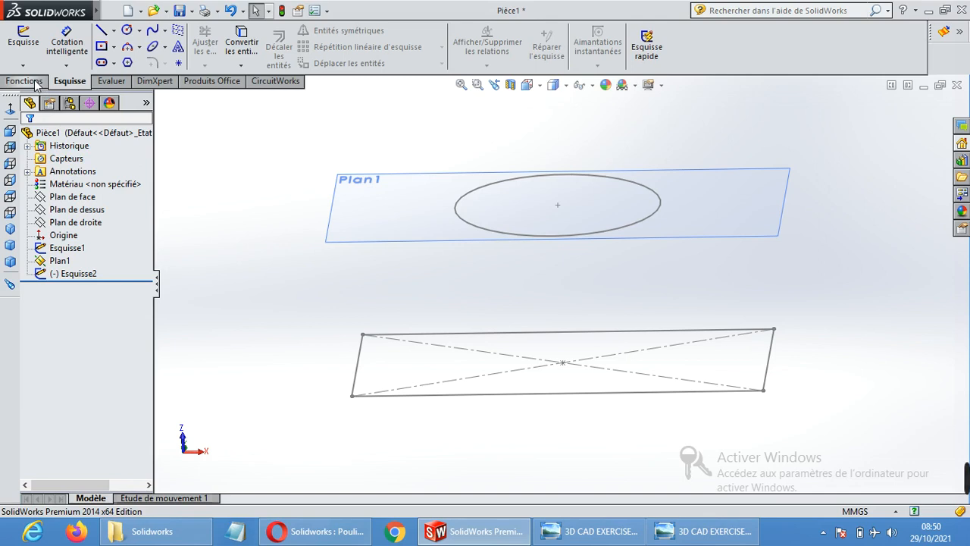
left_click(73, 251)
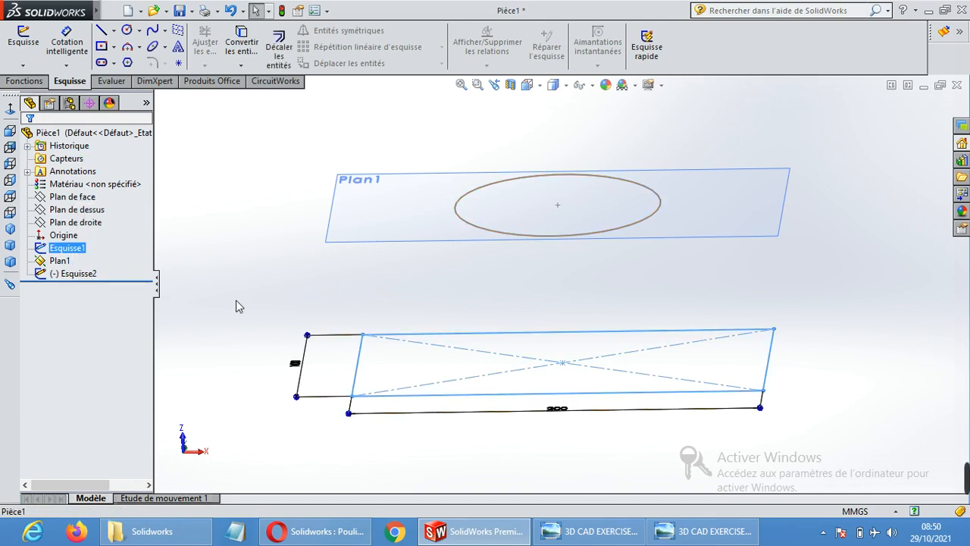
double_click(560, 412)
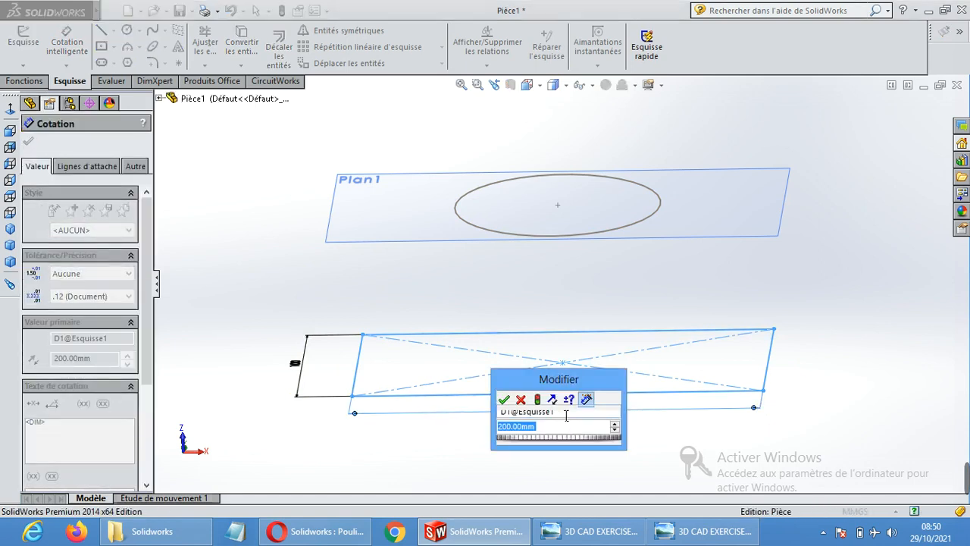
type("140")
key("Return")
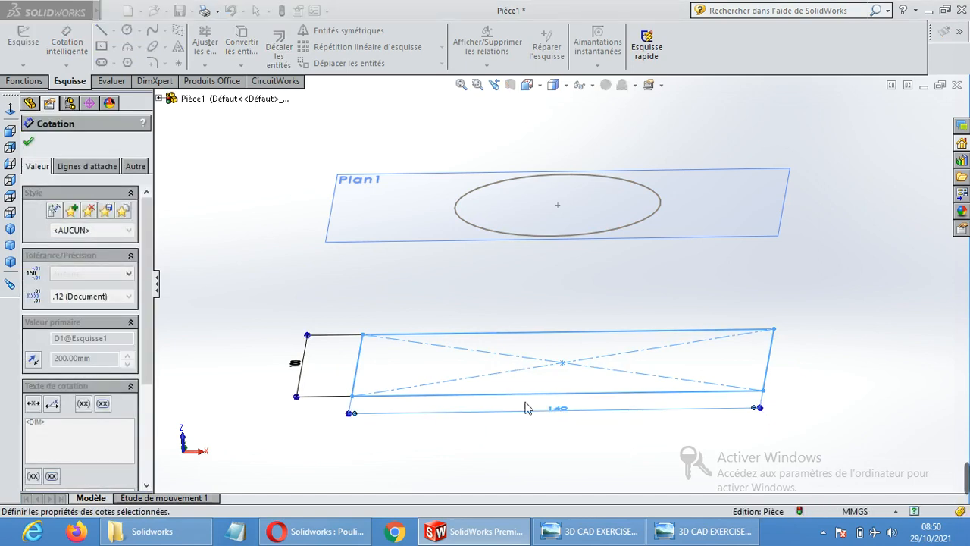
Step: Set the length of the rectangle's short edge to 80 mm and accept the dimension
double_click(311, 368)
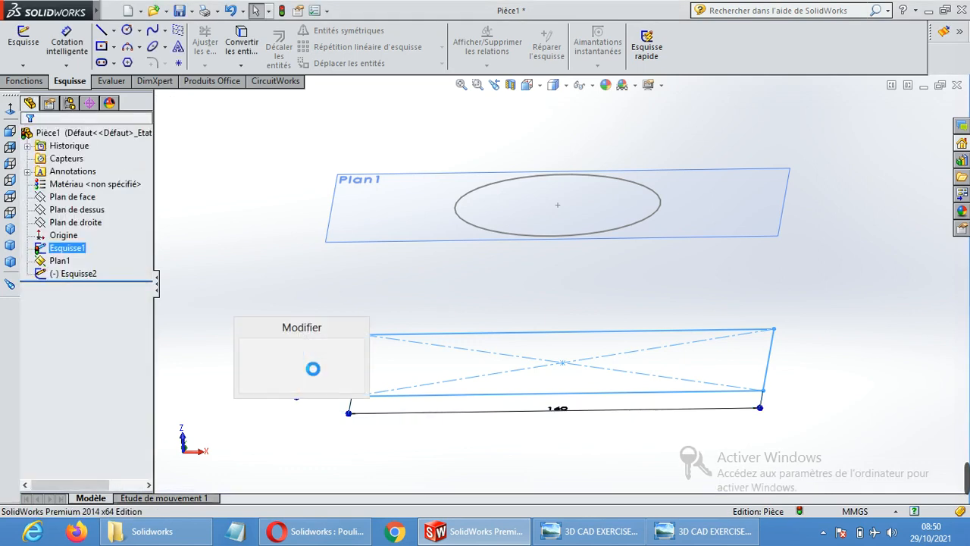
type("80")
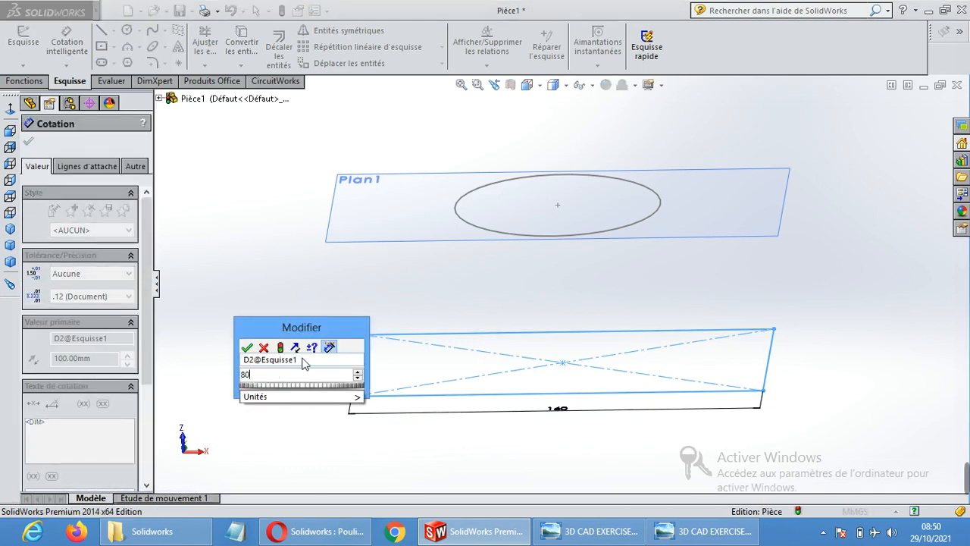
key("Return")
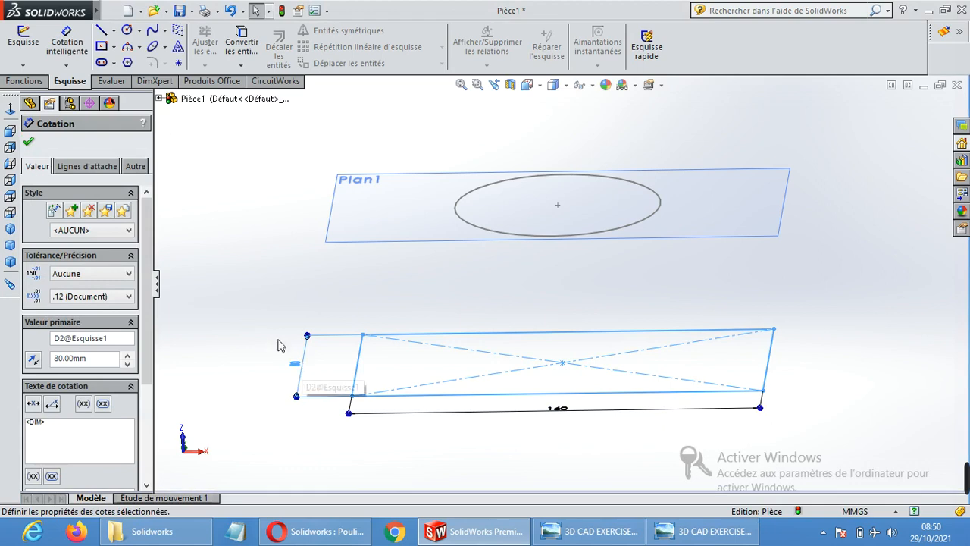
left_click(28, 141)
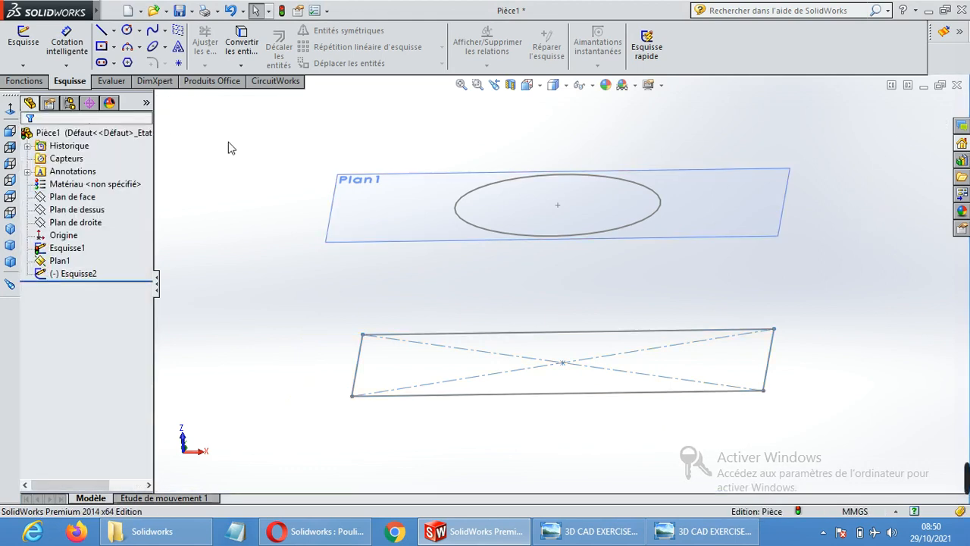
Step: Set up a lofted boss with the circle and the rectangle as its two profiles
left_click(25, 81)
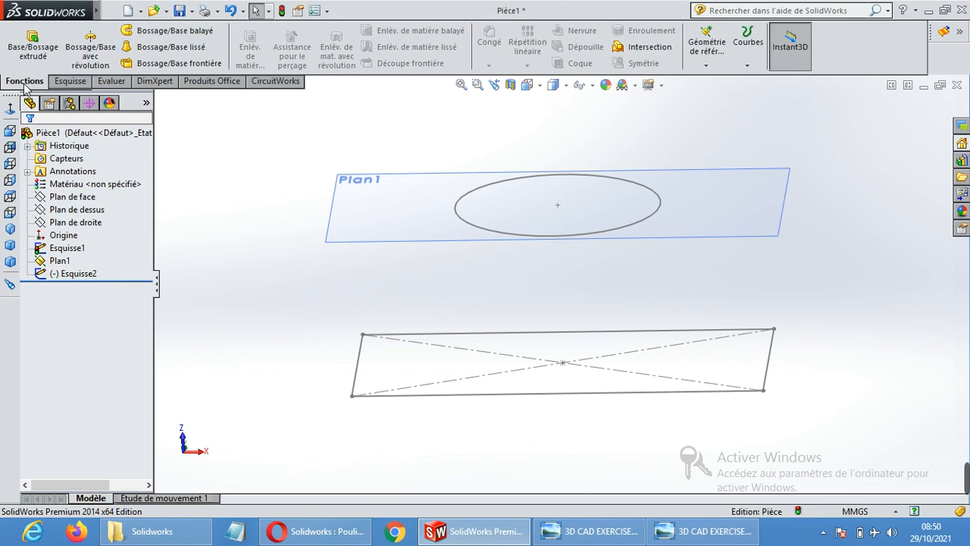
left_click(169, 52)
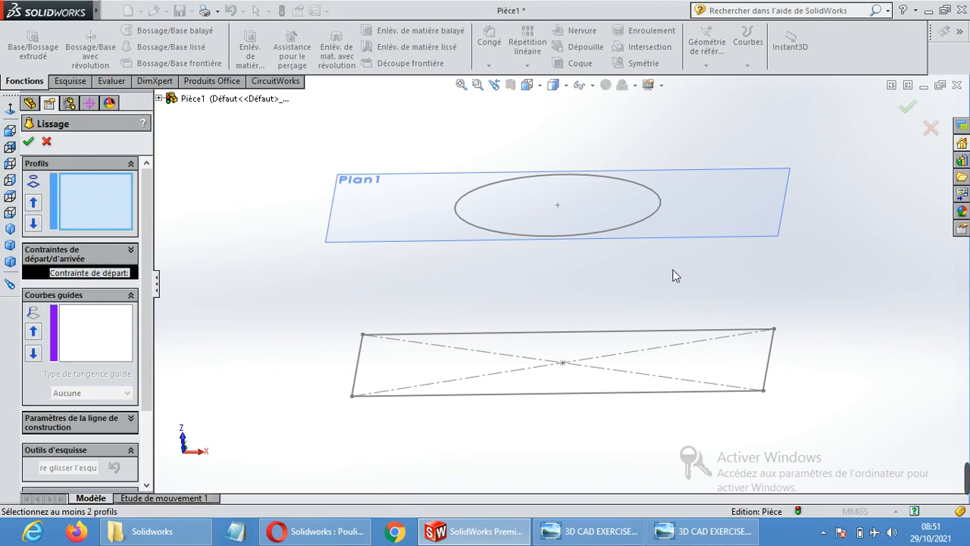
left_click(586, 235)
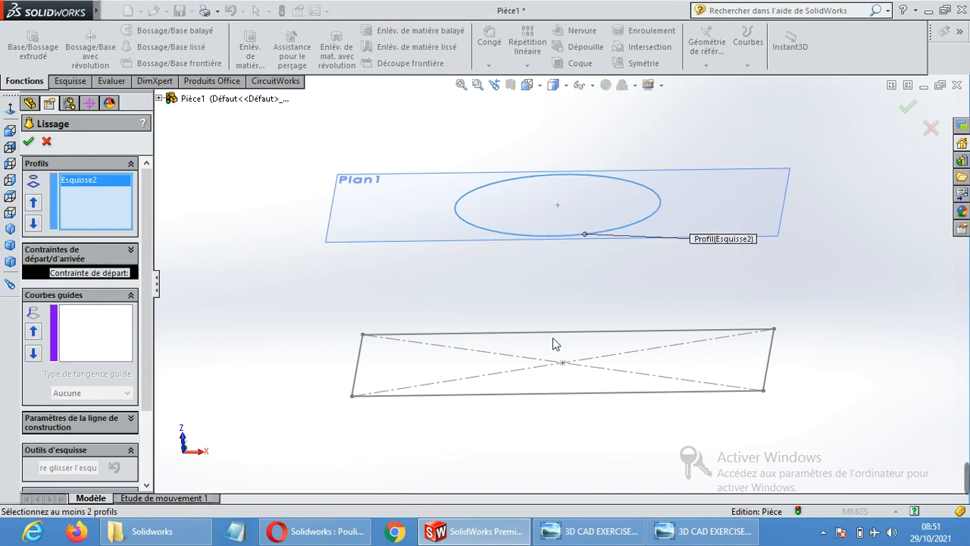
left_click(554, 395)
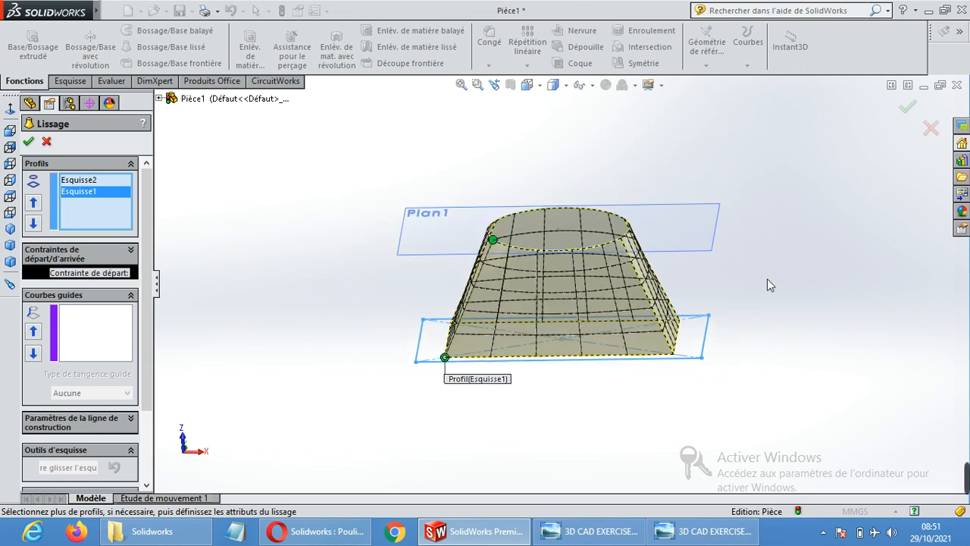
Step: Try moving the loft connector to the rectangle's neighbouring corner along the long edge, and return it to its original corner
middle_click_drag(767, 277, 784, 150)
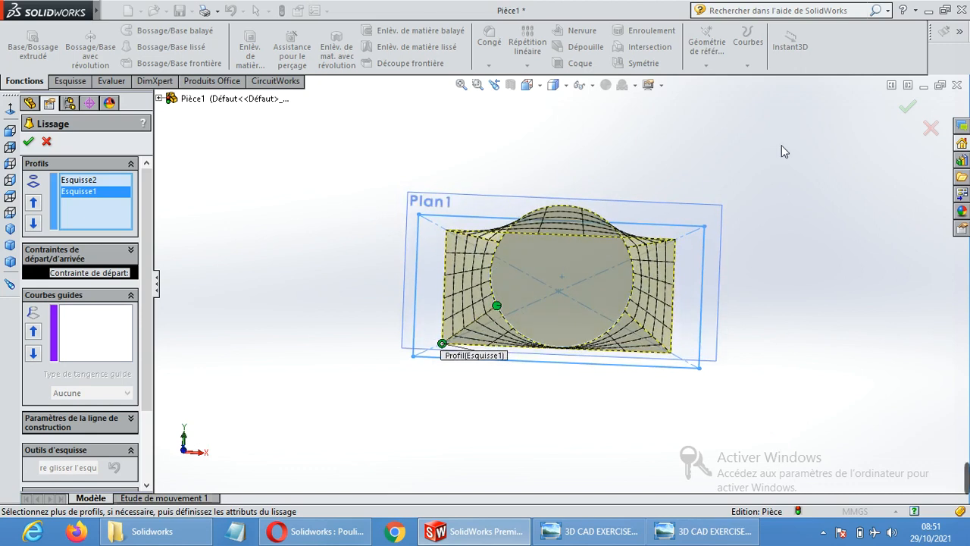
mouse_move(792, 185)
middle_mouse_down()
mouse_move(791, 290)
mouse_move(788, 175)
middle_mouse_up()
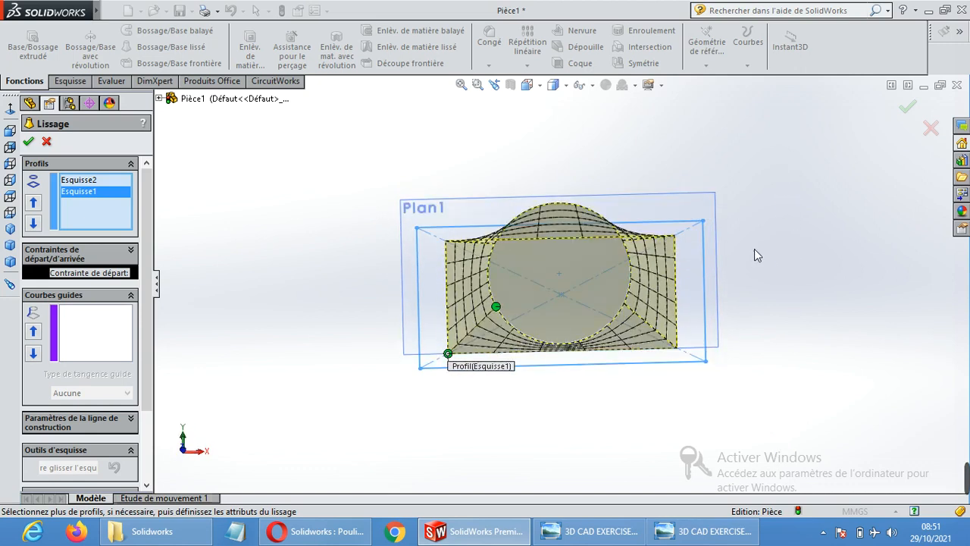
middle_click_drag(739, 375, 762, 230)
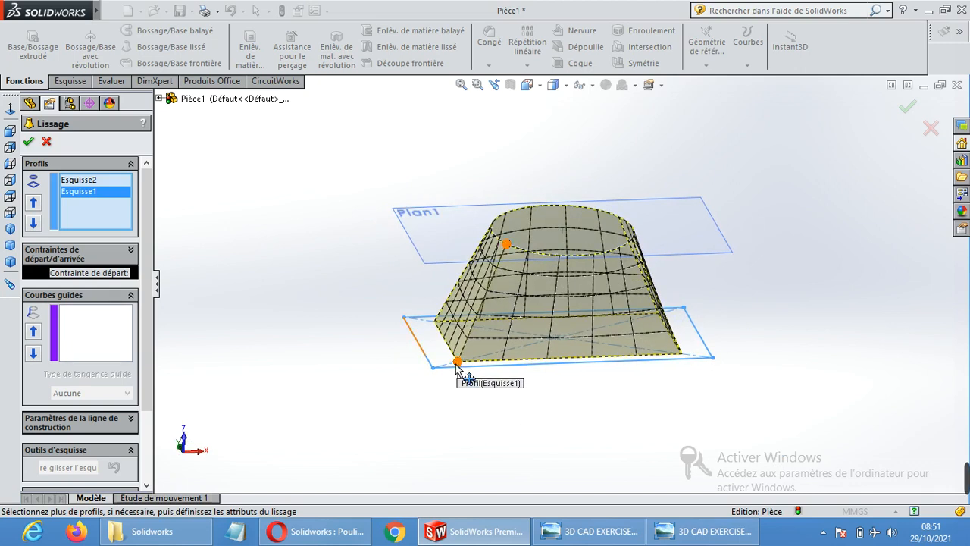
left_click_drag(458, 363, 488, 364)
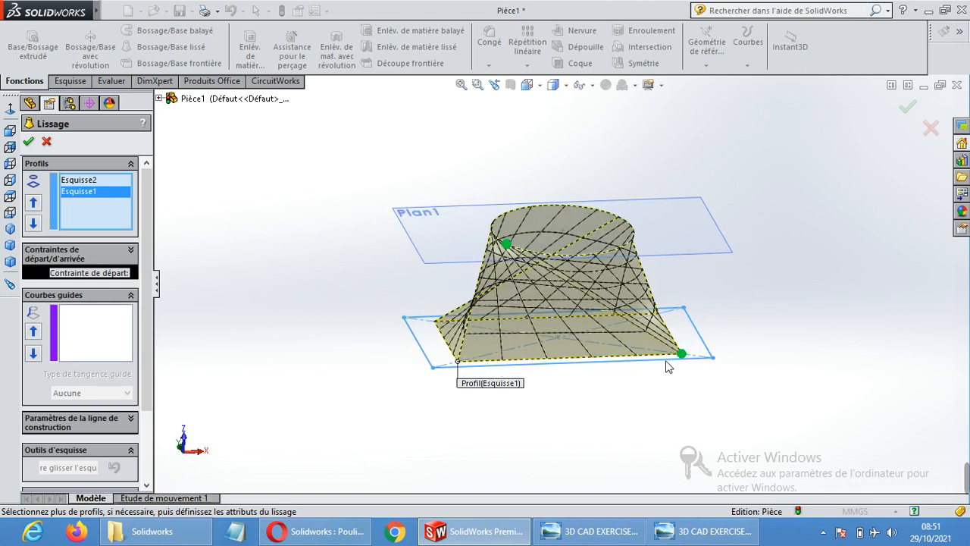
left_click_drag(686, 356, 460, 365)
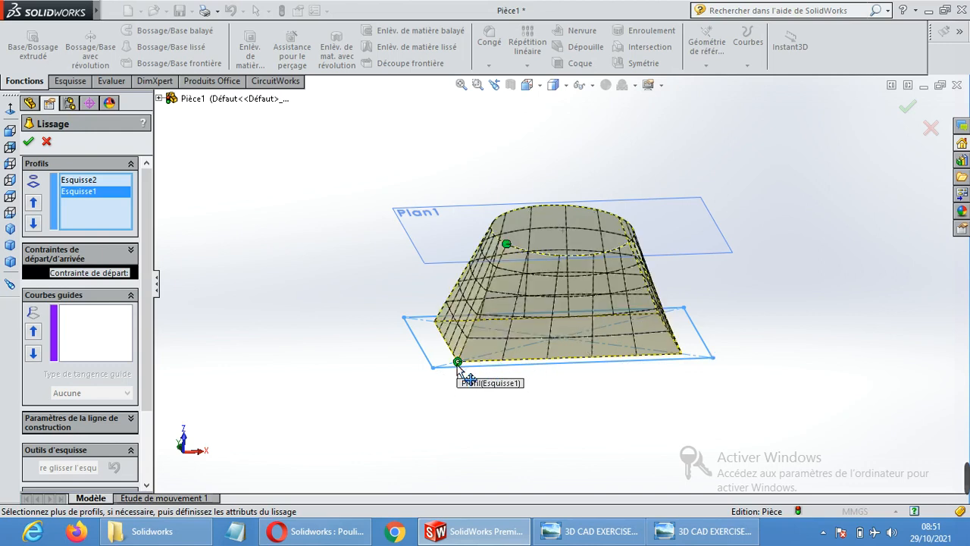
Step: Accept the loft to create the solid between the rectangle and the circle
left_click(28, 142)
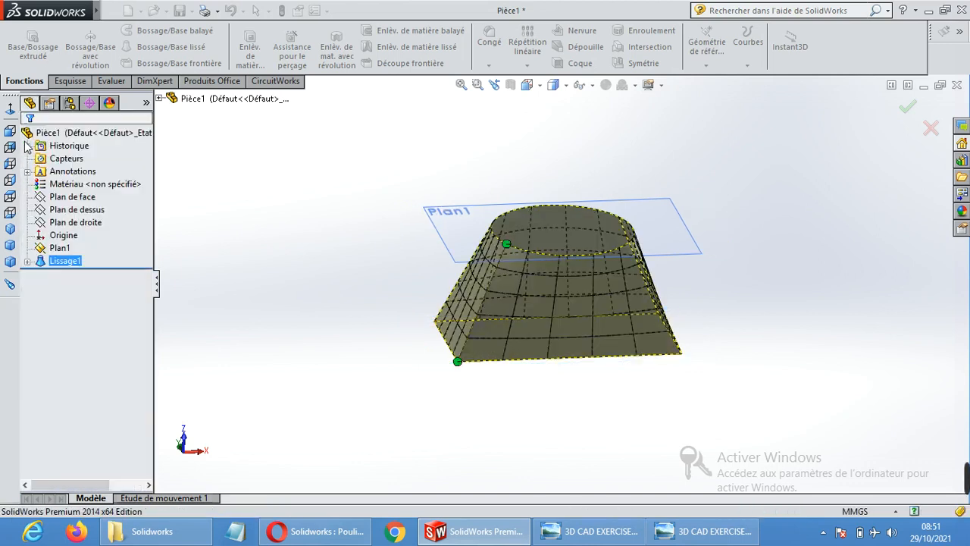
left_click(800, 265)
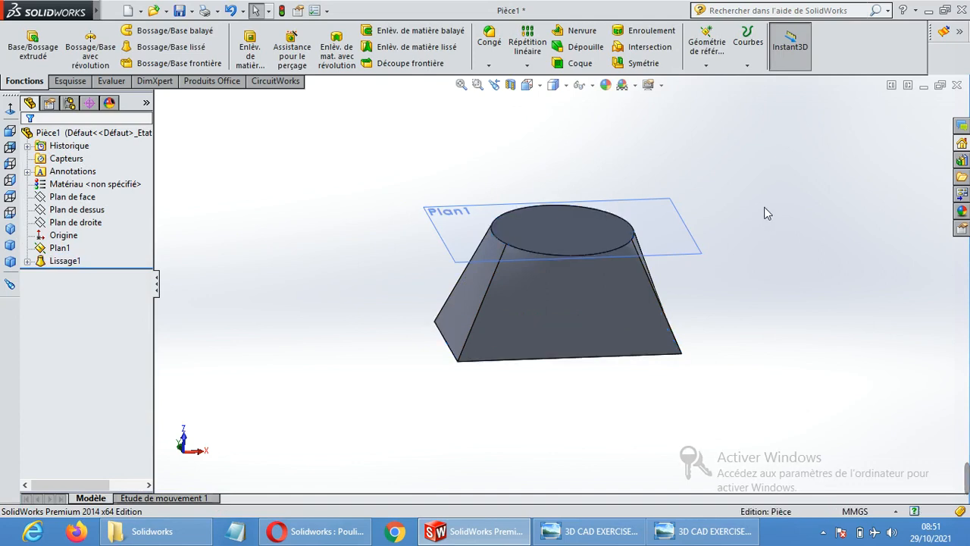
Step: Shell the lofted solid with a 5 mm wall thickness, removing the circular end face and the rectangular base face
middle_click_drag(771, 236, 766, 159)
middle_click_drag(772, 323, 769, 262)
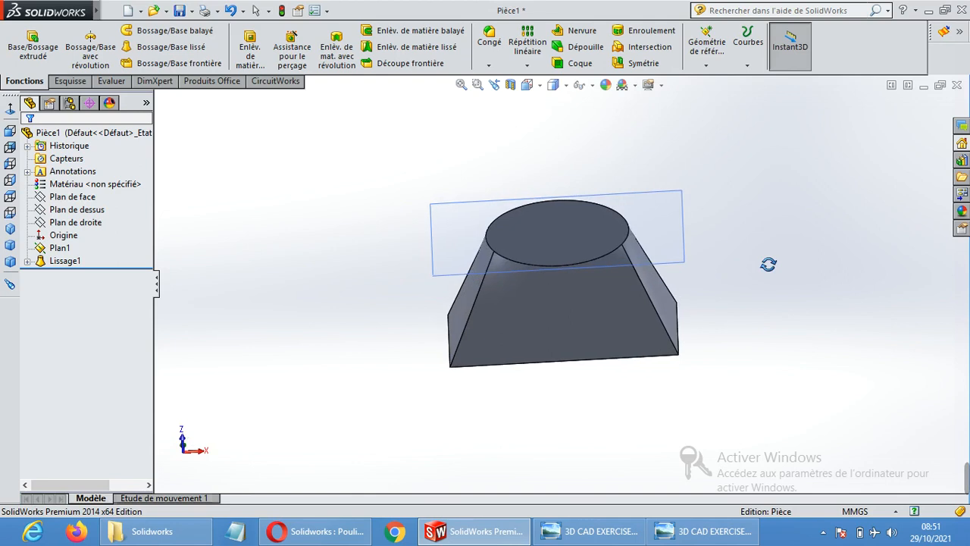
left_click(581, 63)
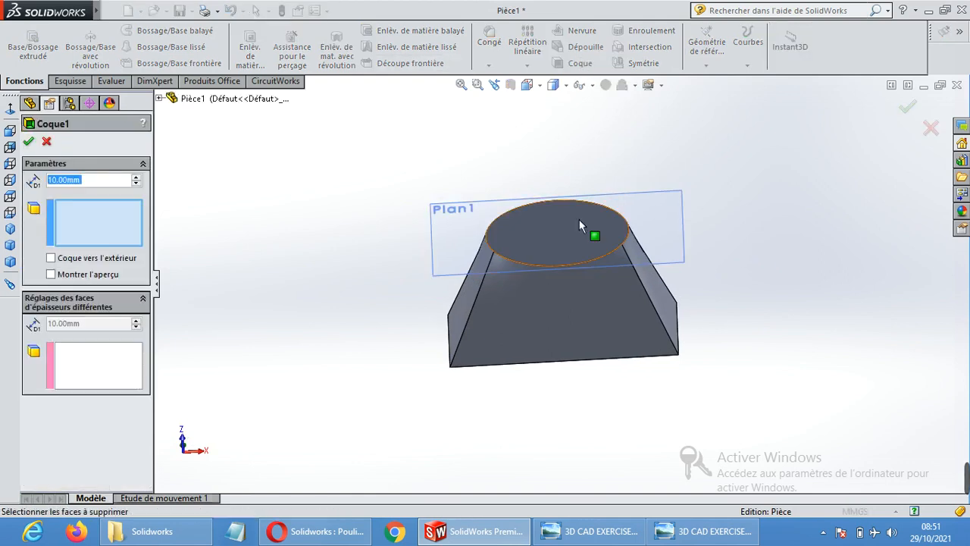
left_click(567, 231)
middle_click_drag(567, 231, 736, 309)
left_click(648, 317)
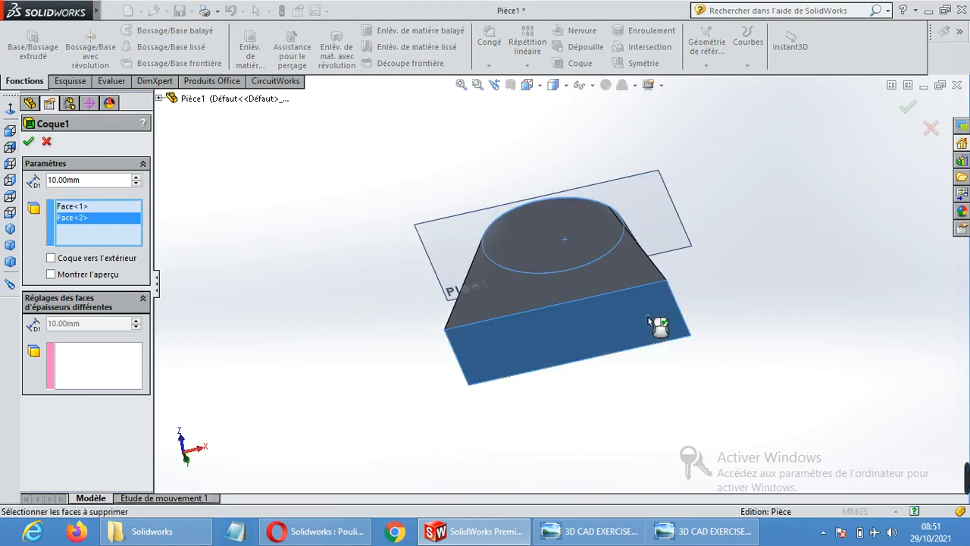
double_click(94, 180)
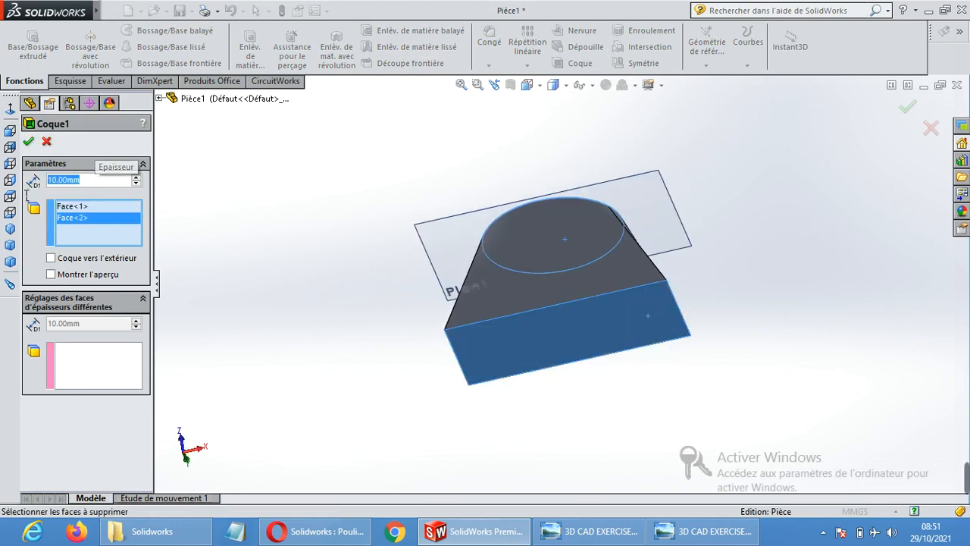
type("5")
key("Return")
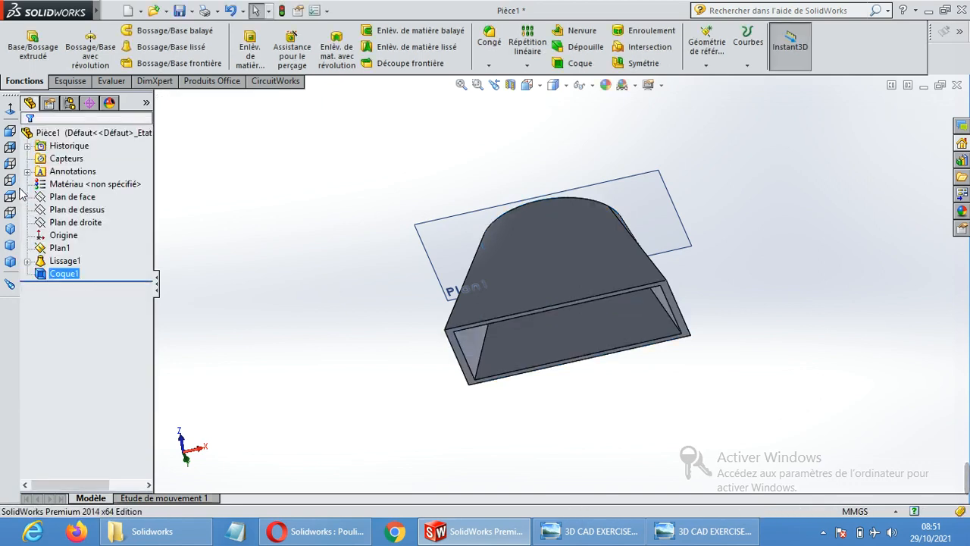
Step: Edit the shell feature and set its wall thickness to 2 mm
middle_click_drag(730, 157, 764, 290)
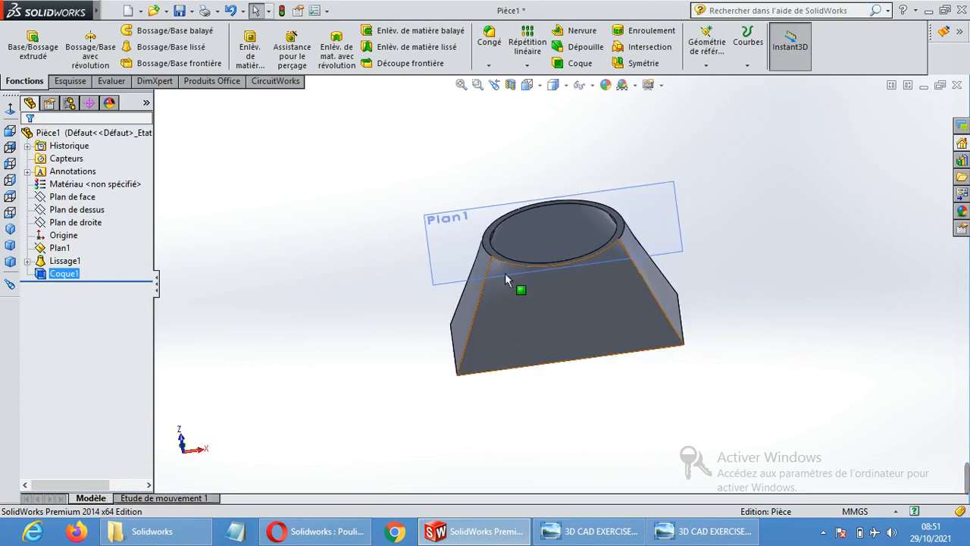
left_click(288, 217)
left_click(64, 274)
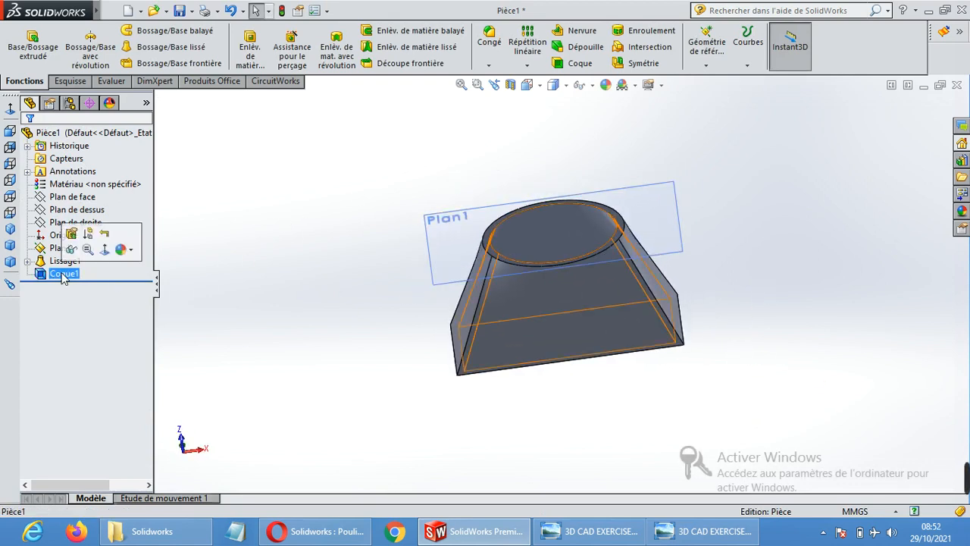
left_click(71, 234)
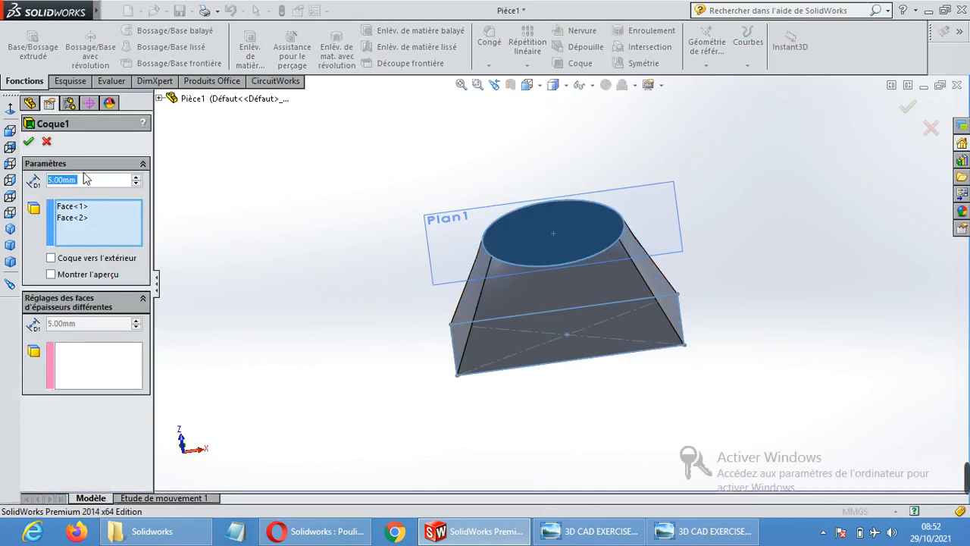
type("2")
key("Return")
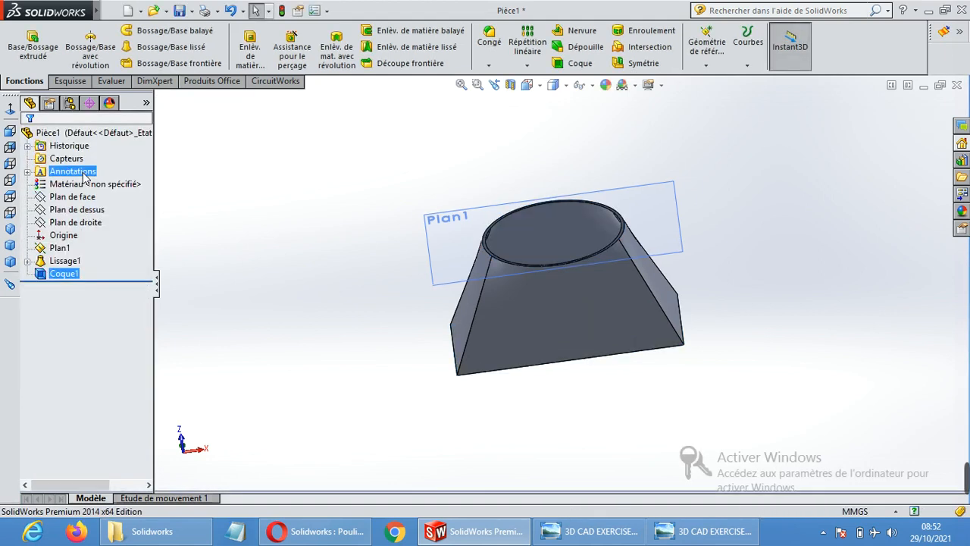
left_click(733, 222)
Step: Edit the reference plane carrying the circle and set its offset distance from the front plane to 200 mm
middle_click_drag(732, 223, 752, 349)
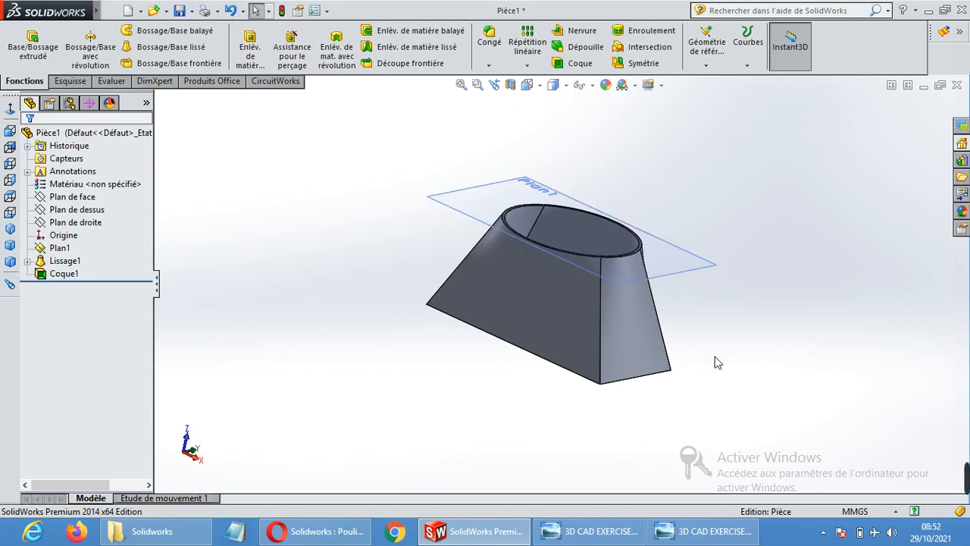
middle_click_drag(718, 363, 764, 202)
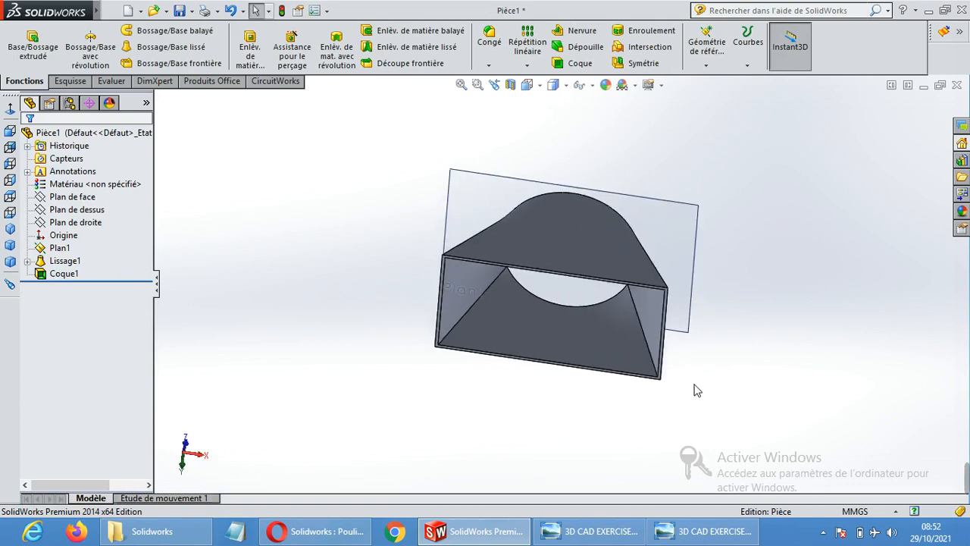
middle_click_drag(697, 390, 686, 212)
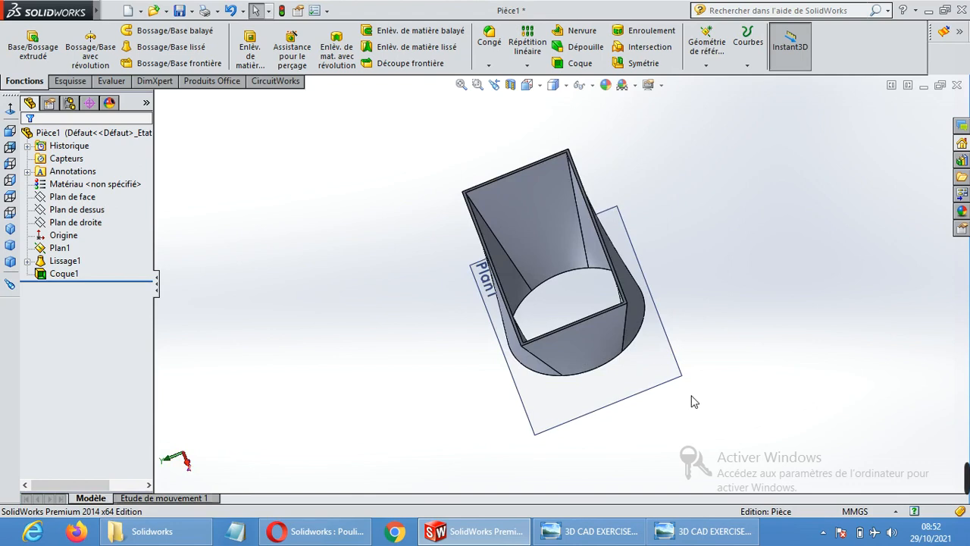
middle_click_drag(691, 402, 784, 230)
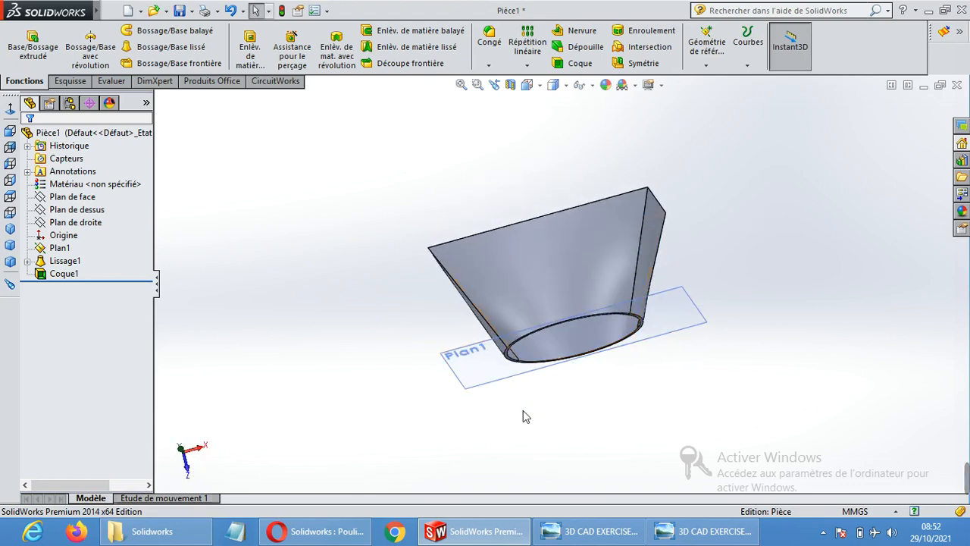
middle_click_drag(606, 373, 710, 241)
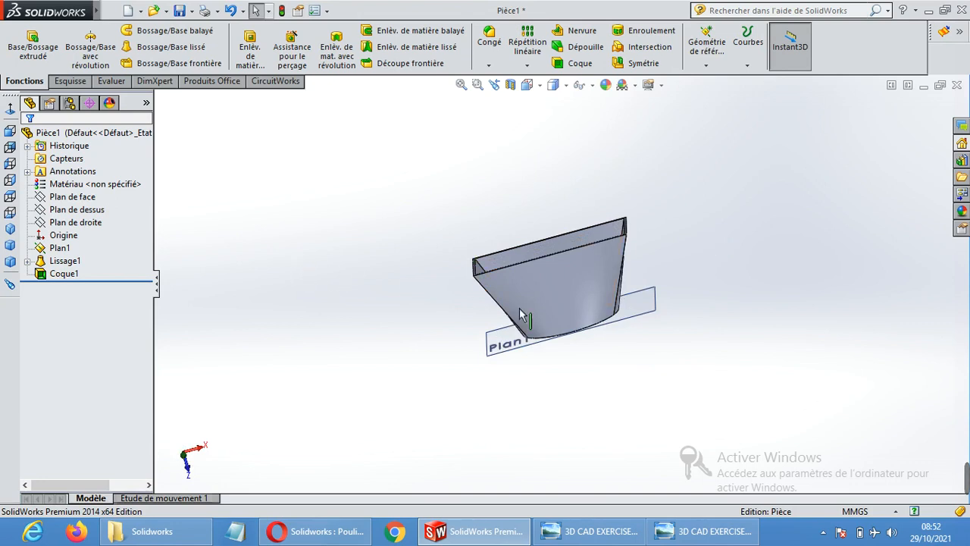
left_click(61, 249)
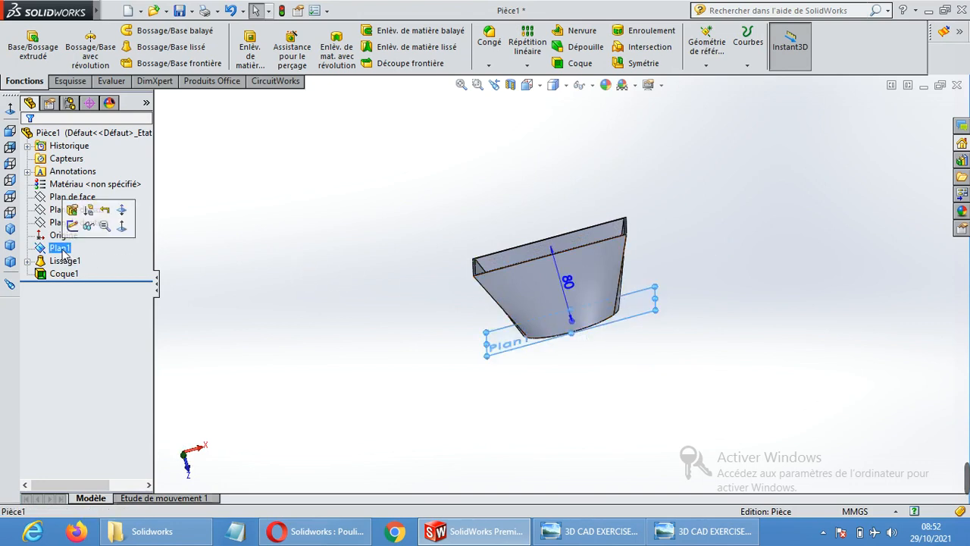
left_click(72, 210)
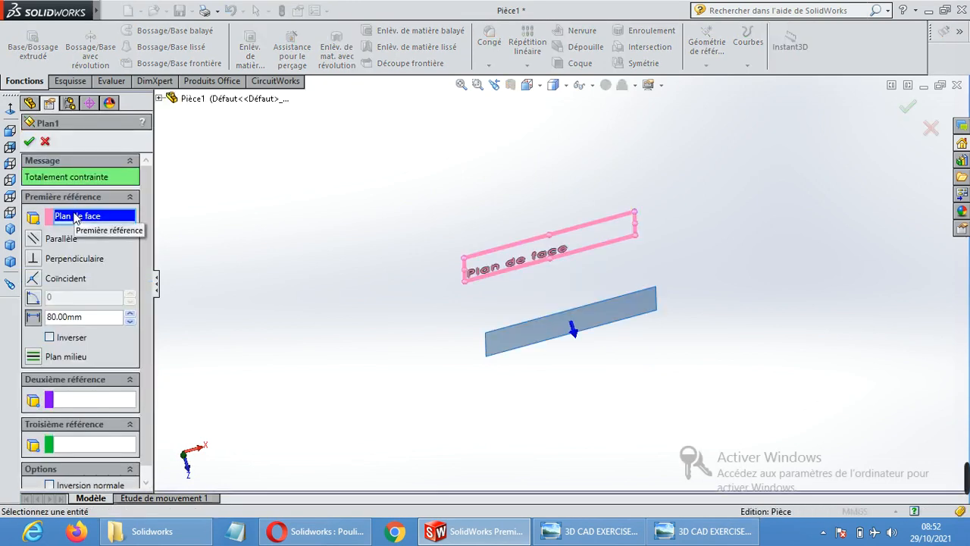
left_click(131, 316)
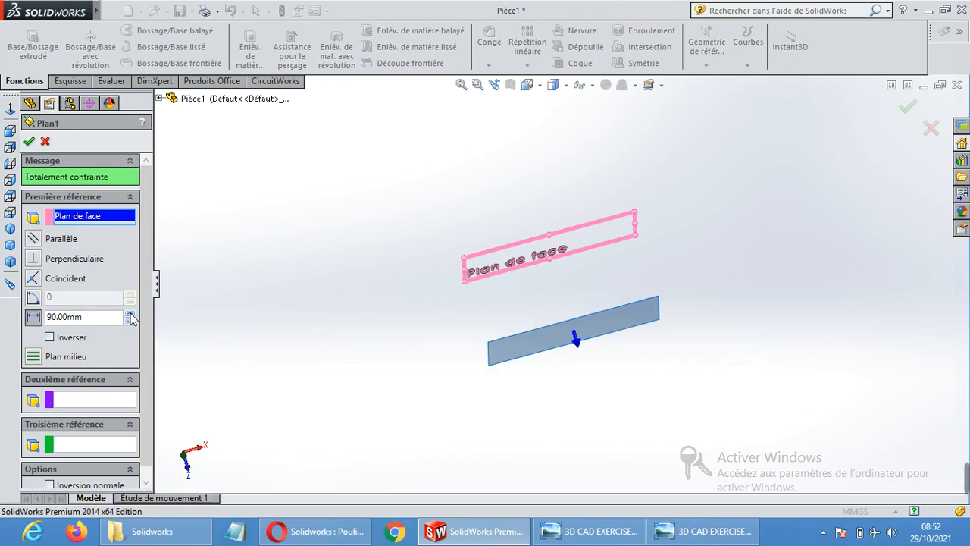
left_click(131, 317)
left_click(131, 316)
left_click(131, 315)
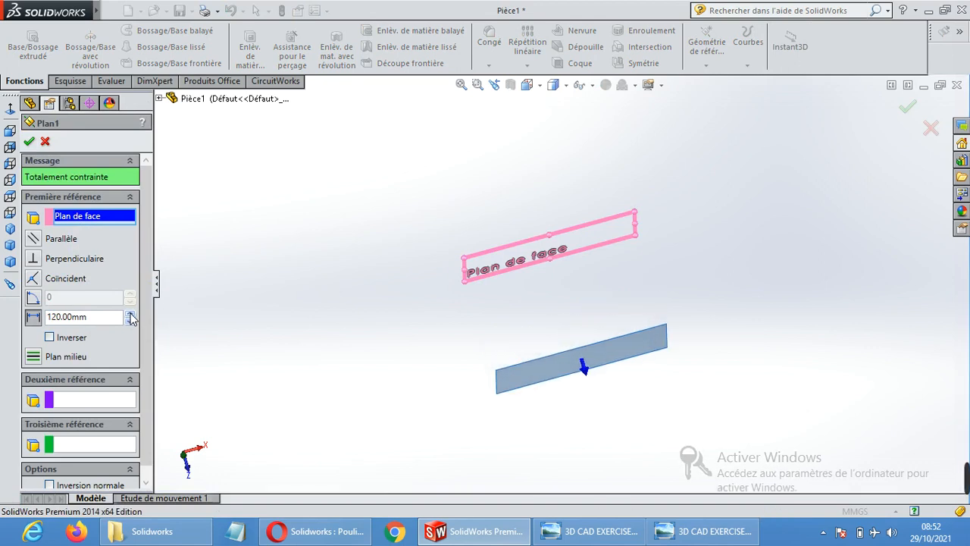
left_click(131, 315)
left_click(131, 316)
left_click(131, 315)
left_click(131, 316)
left_click(131, 316)
left_click(131, 315)
left_click(131, 315)
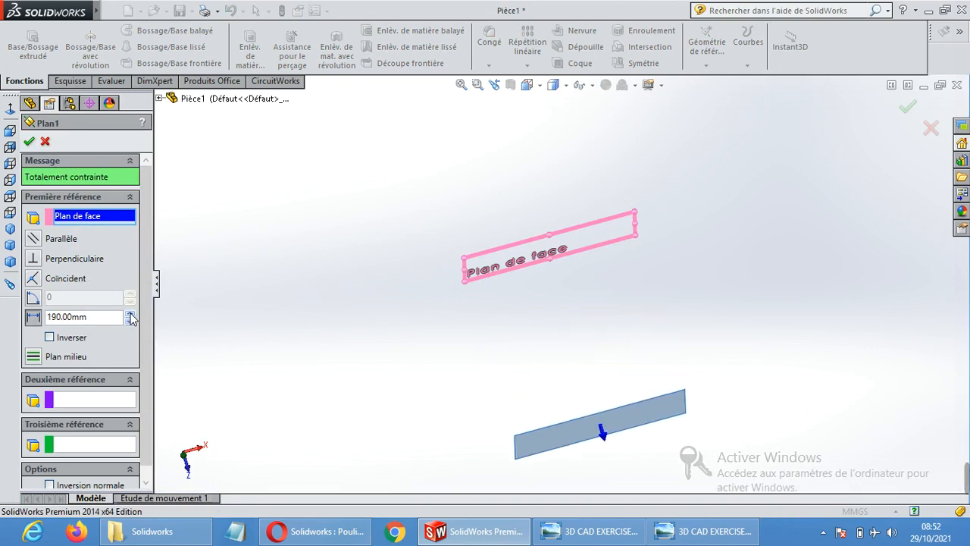
left_click(30, 143)
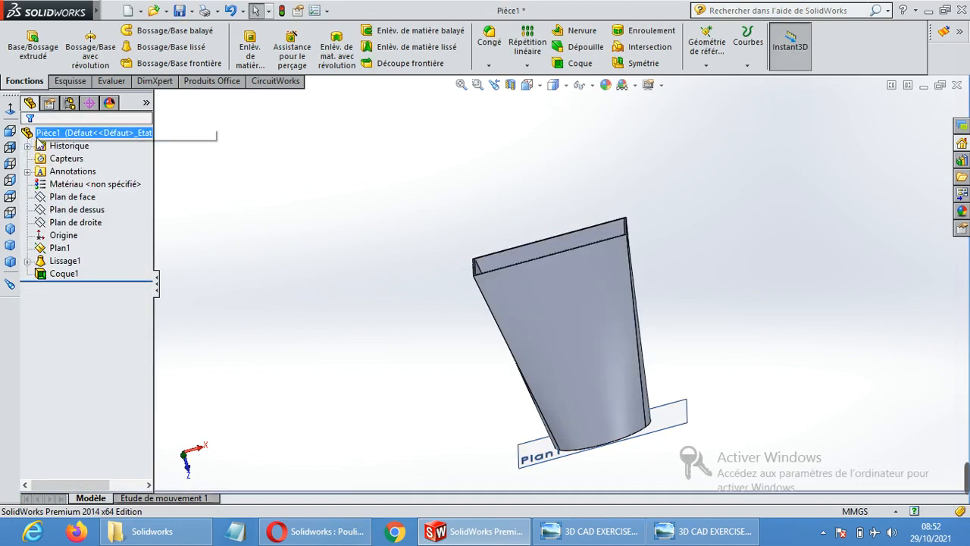
Step: Examine the lengthened transition from its circular end, viewing it normal to the circle's plane
scroll(698, 304, "up", 3)
middle_click_drag(628, 229, 629, 420)
scroll(615, 380, "down", 3)
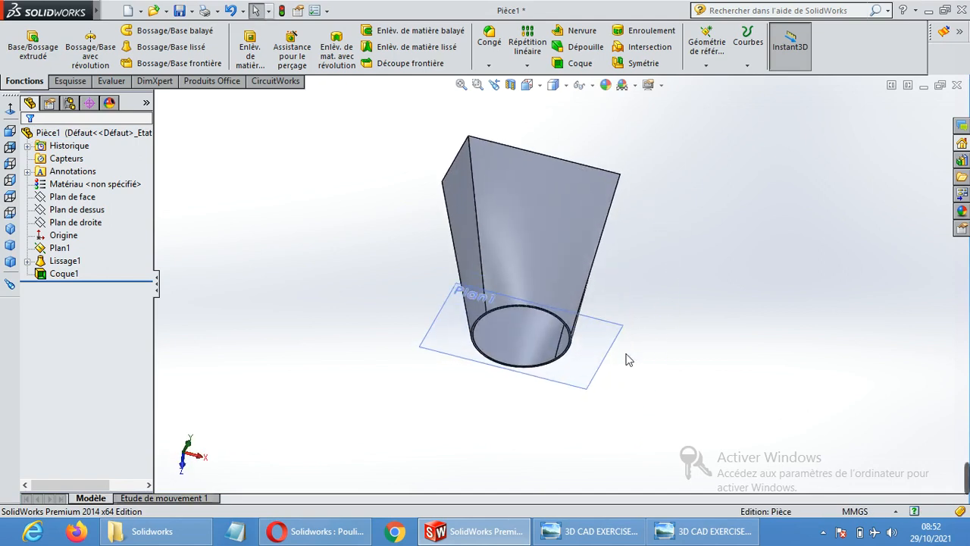
left_click(617, 330)
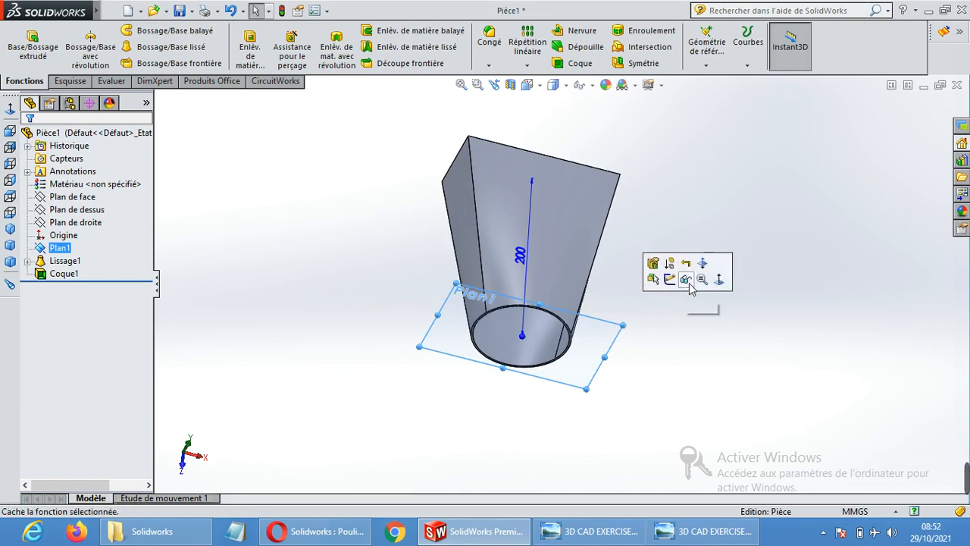
left_click(723, 280)
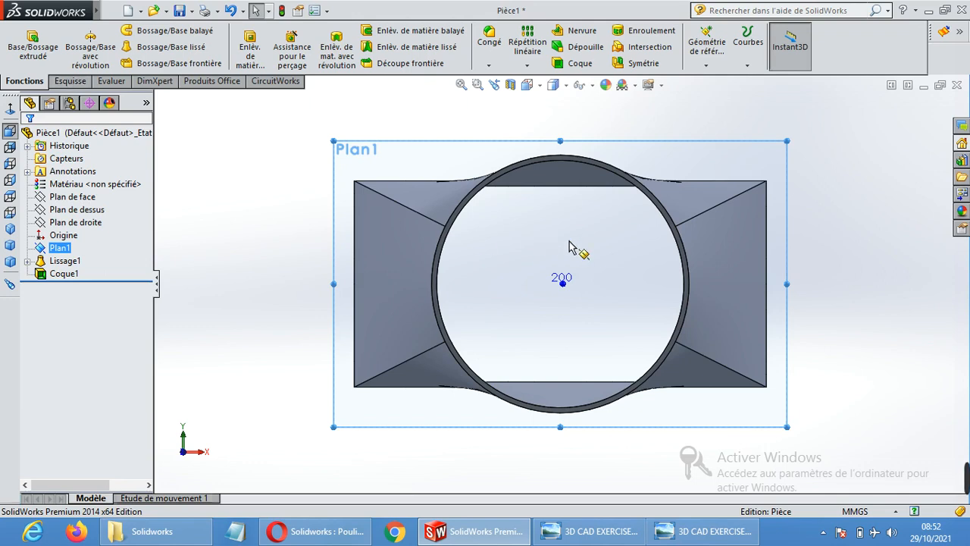
left_click(869, 190)
middle_click_drag(834, 169, 822, 373)
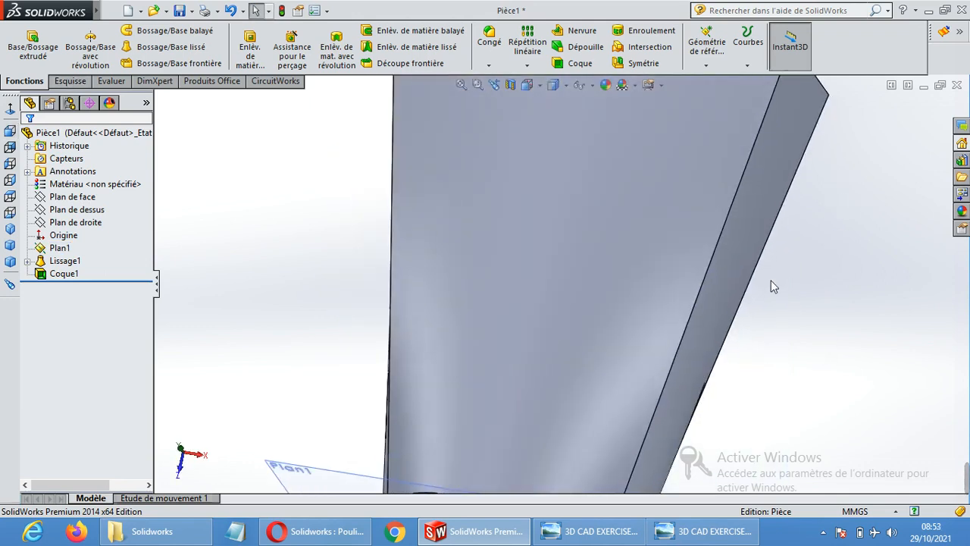
Step: On the rectangular end's rim face, sketch two origin-centred rectangles: one matching the inner opening's corners, one about 180 by 97 mm
scroll(771, 280, "up", 3)
middle_click_drag(604, 118, 571, 251)
scroll(570, 249, "down", 5)
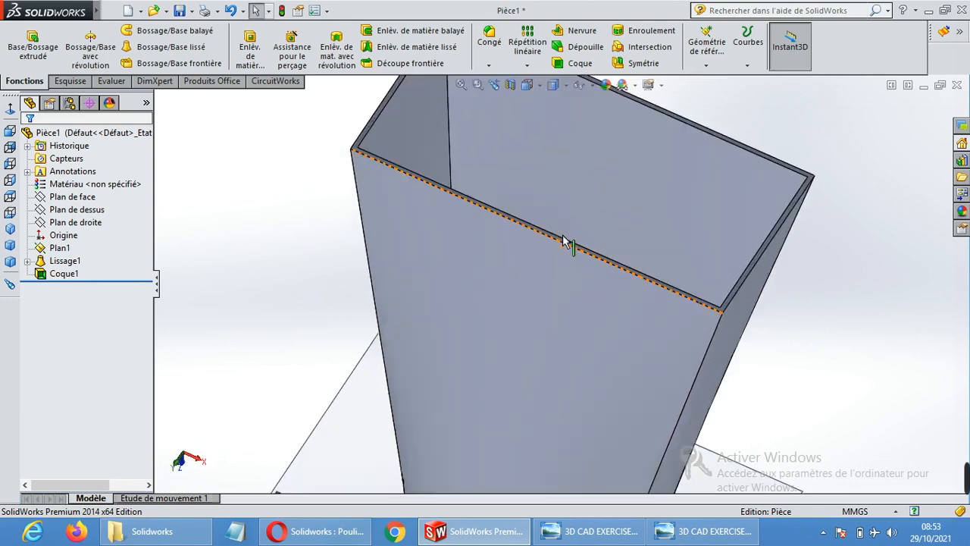
left_click(522, 246)
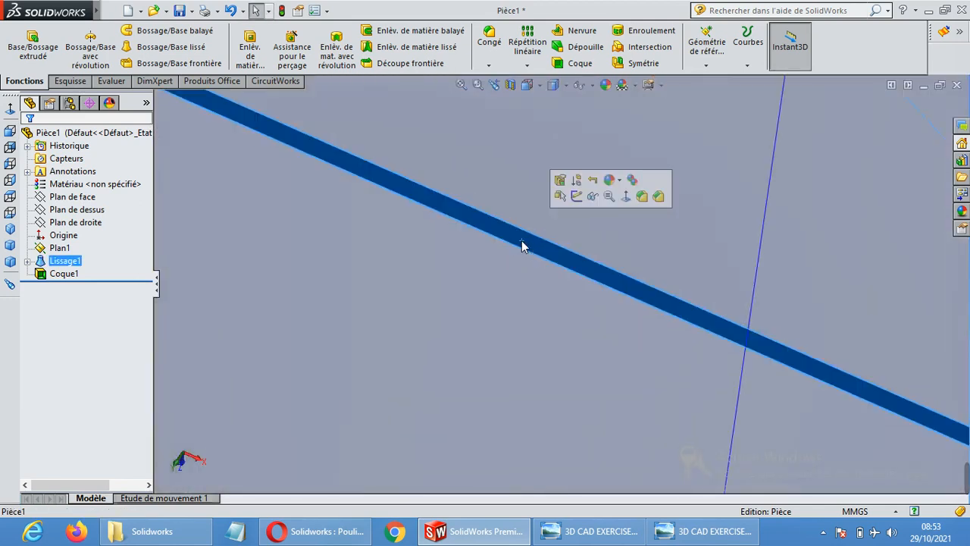
left_click(625, 199)
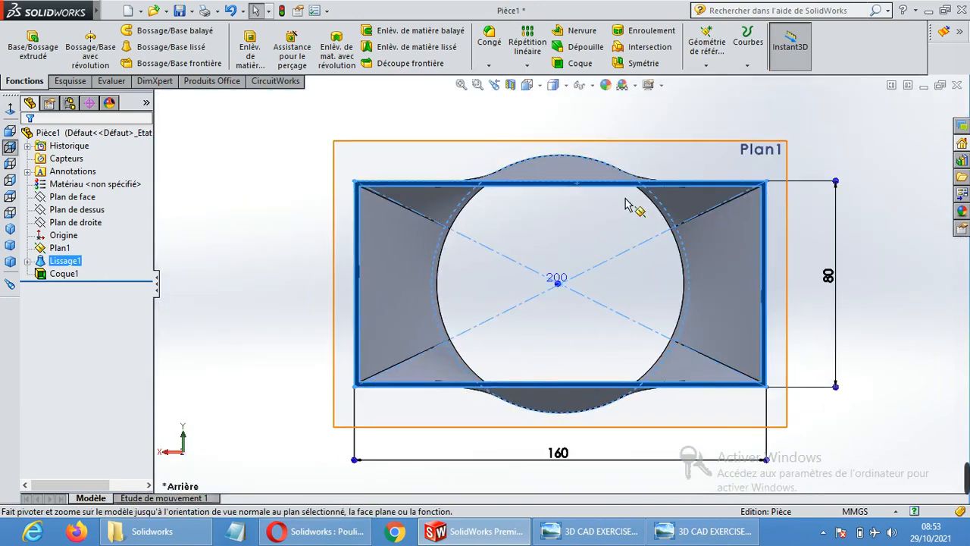
left_click(76, 81)
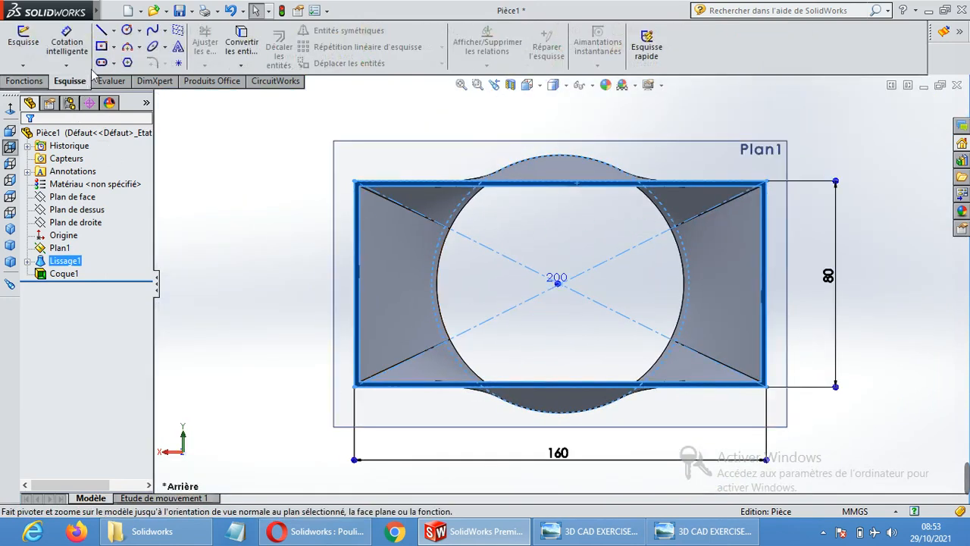
left_click(103, 48)
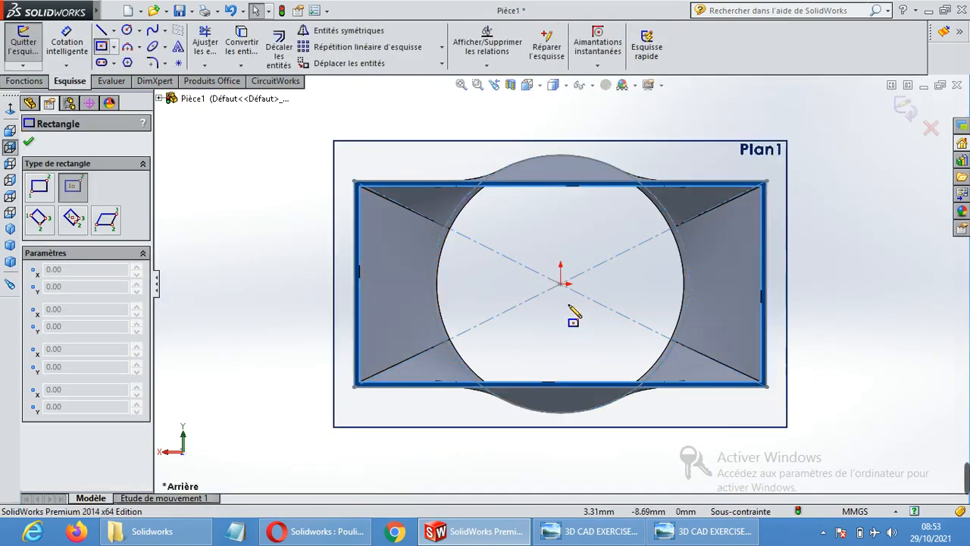
left_click(561, 285)
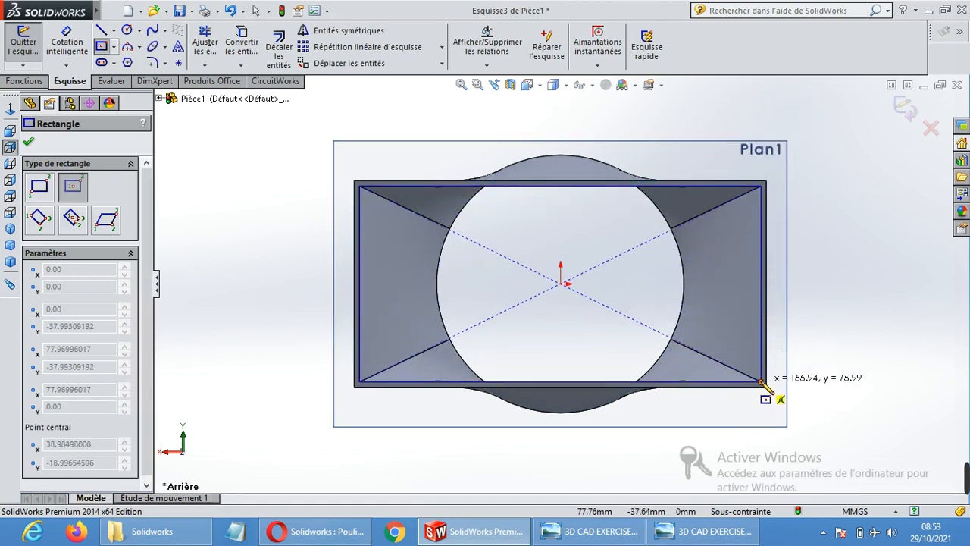
left_click(762, 382)
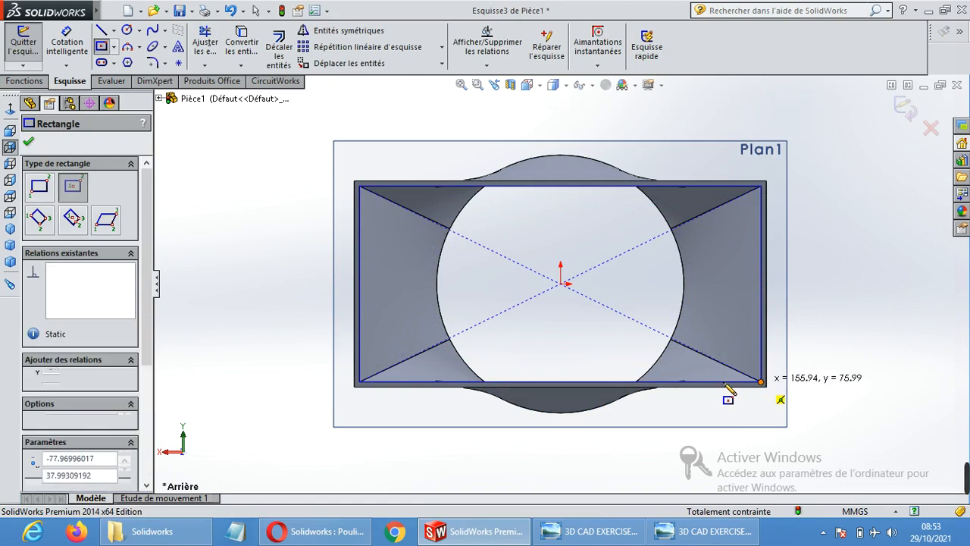
left_click(561, 284)
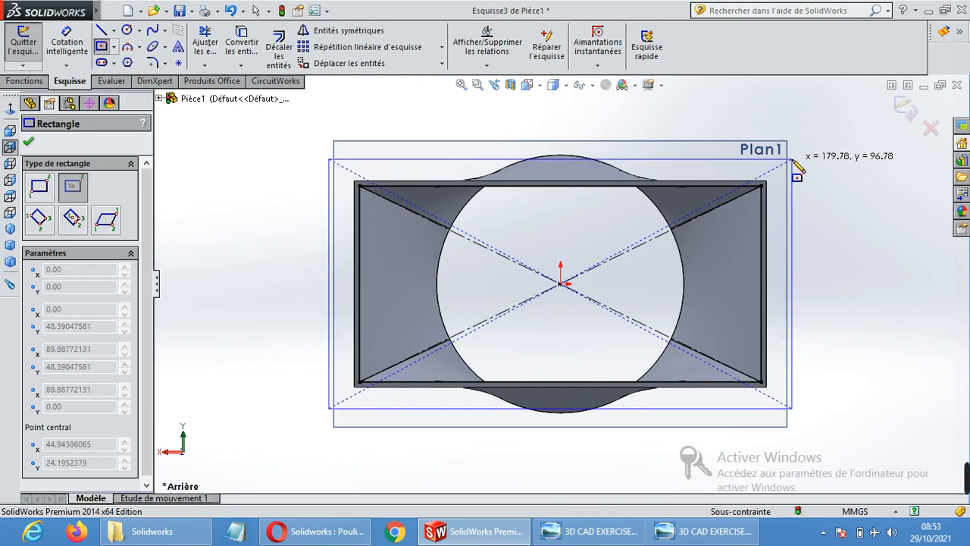
left_click(792, 159)
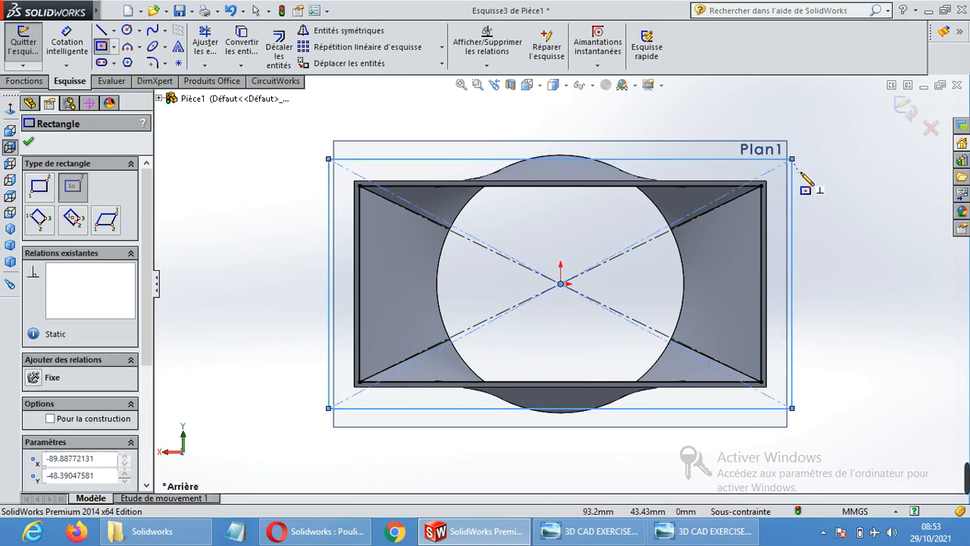
Step: Extrude the area between the two rectangles 5 mm outward as a flange, merging it with the transition body
left_click(31, 81)
middle_click_drag(834, 227, 493, 277)
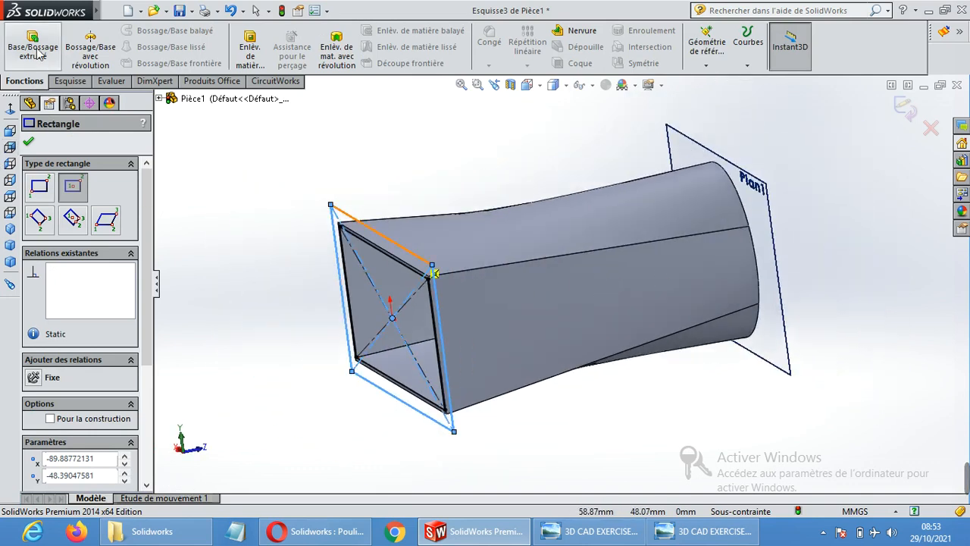
left_click(46, 58)
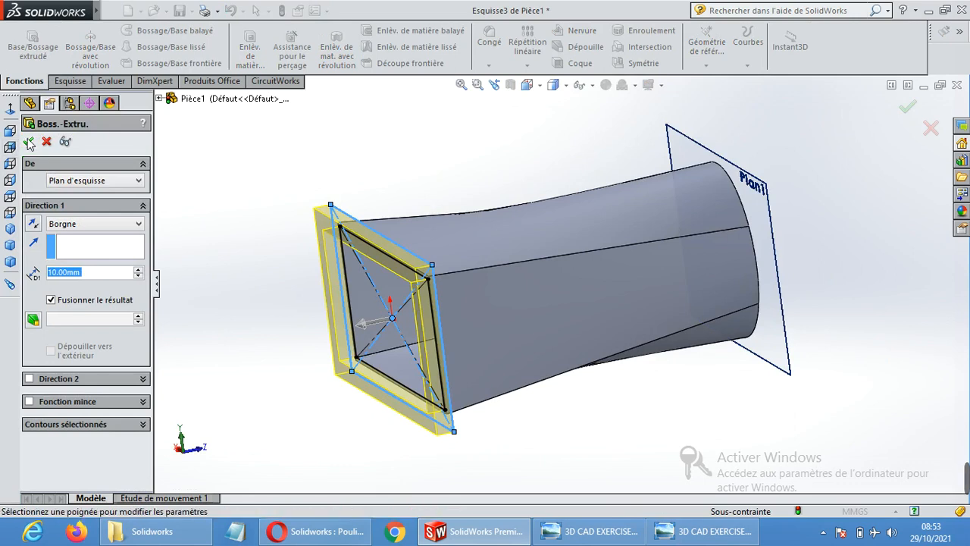
type("5")
key("Return")
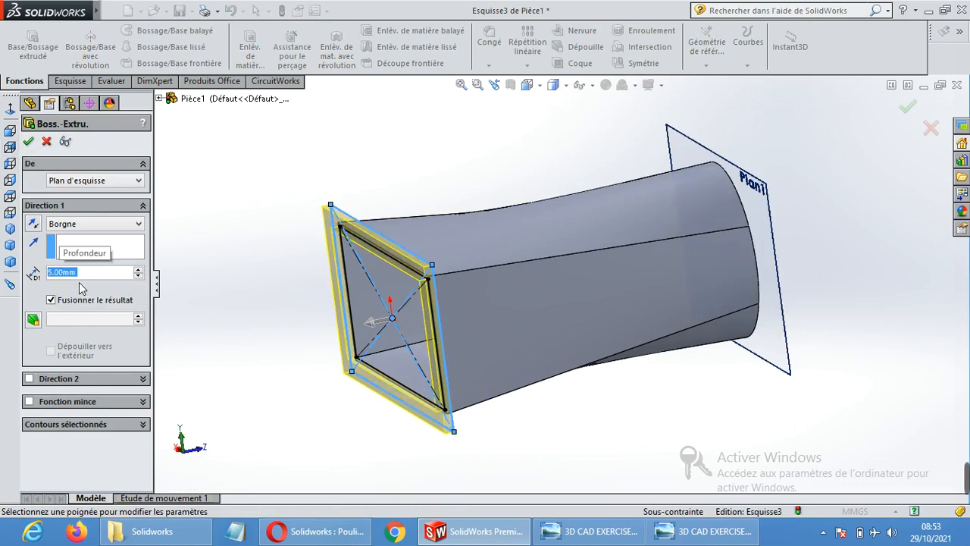
left_click(31, 142)
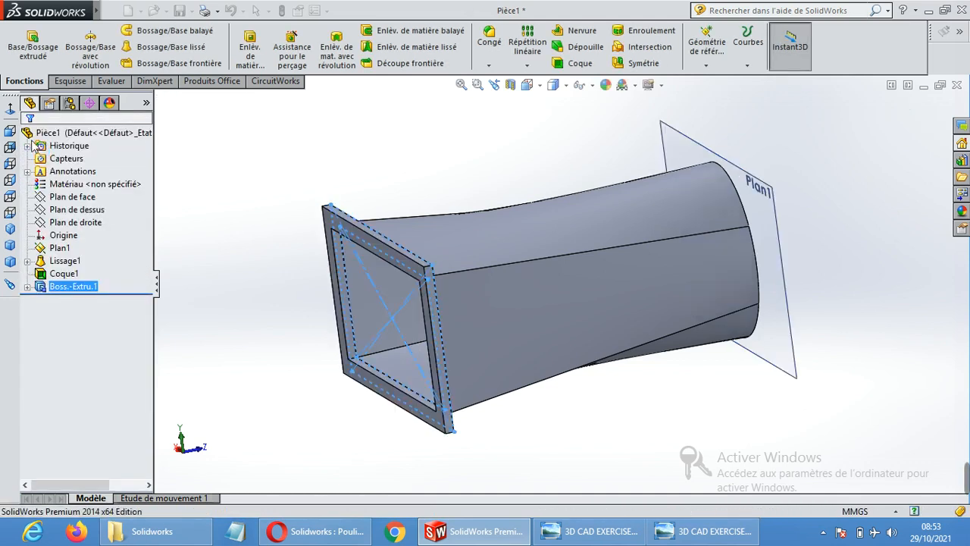
Step: On the flange's outer face, sketch a circle of 3 mm radius directly below the inner opening's lower-left corner
middle_click_drag(531, 385, 589, 233)
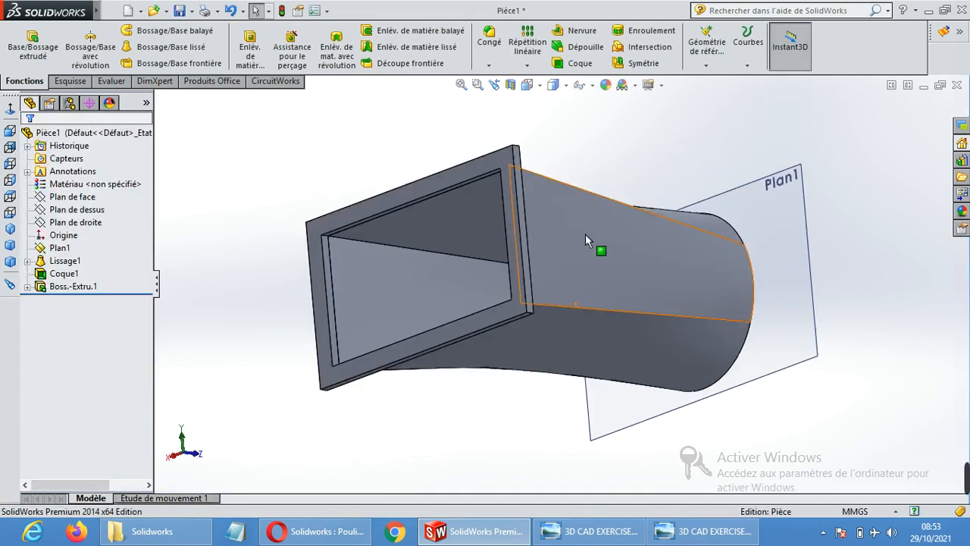
middle_click_drag(416, 386, 459, 314)
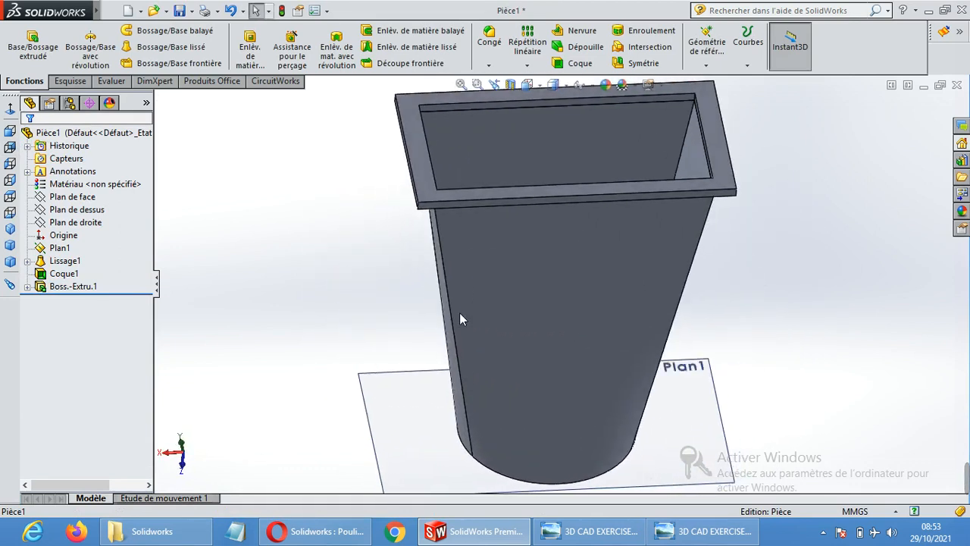
scroll(633, 246, "down", 3)
scroll(634, 246, "up", 5)
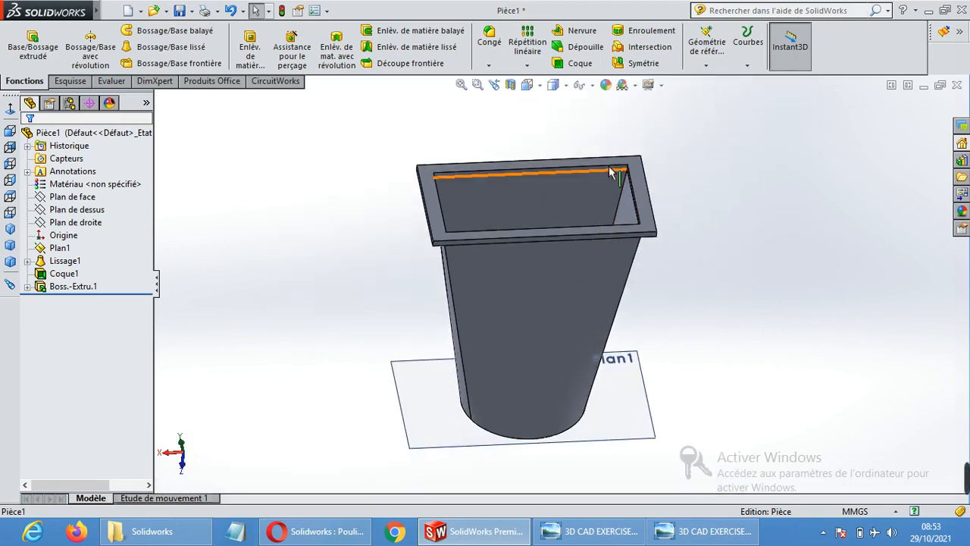
scroll(556, 245, "down", 3)
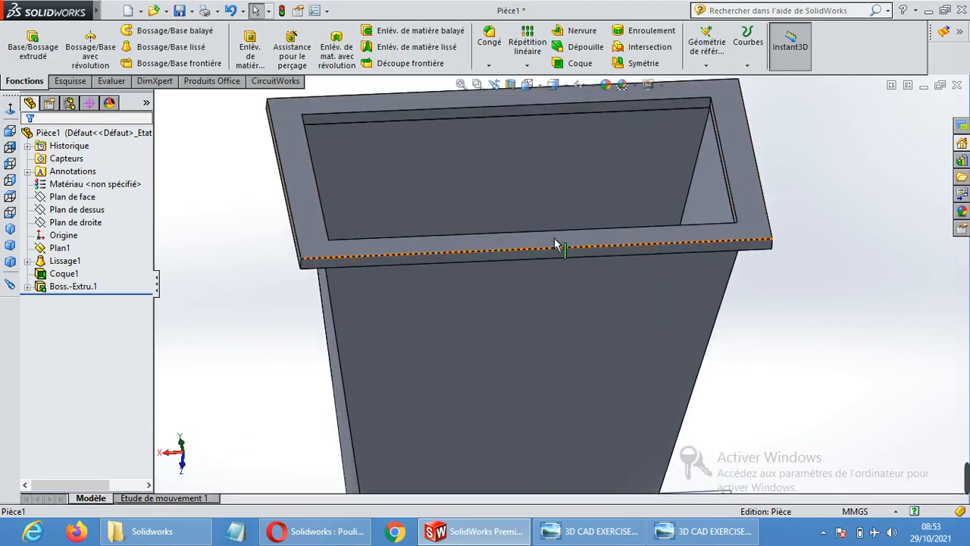
left_click(623, 235)
left_click(727, 191)
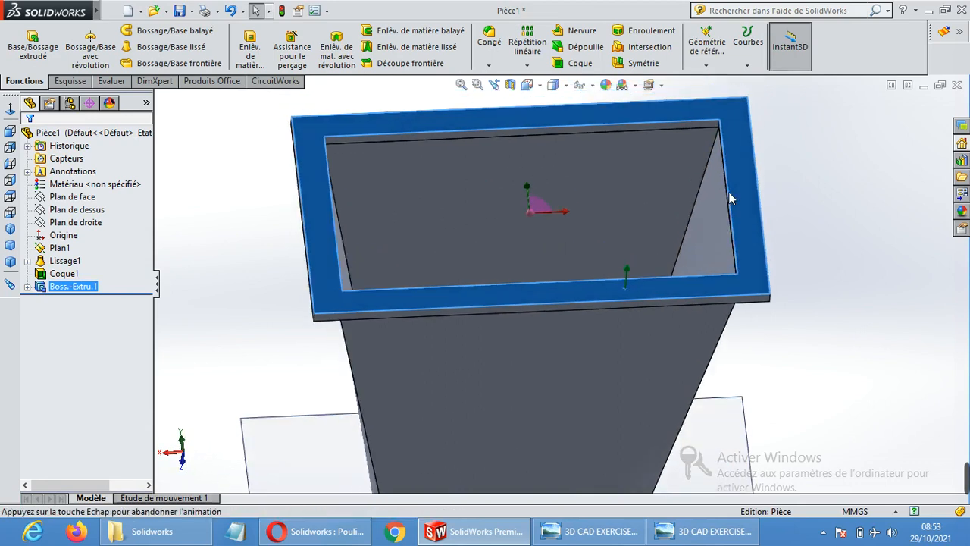
left_click(72, 81)
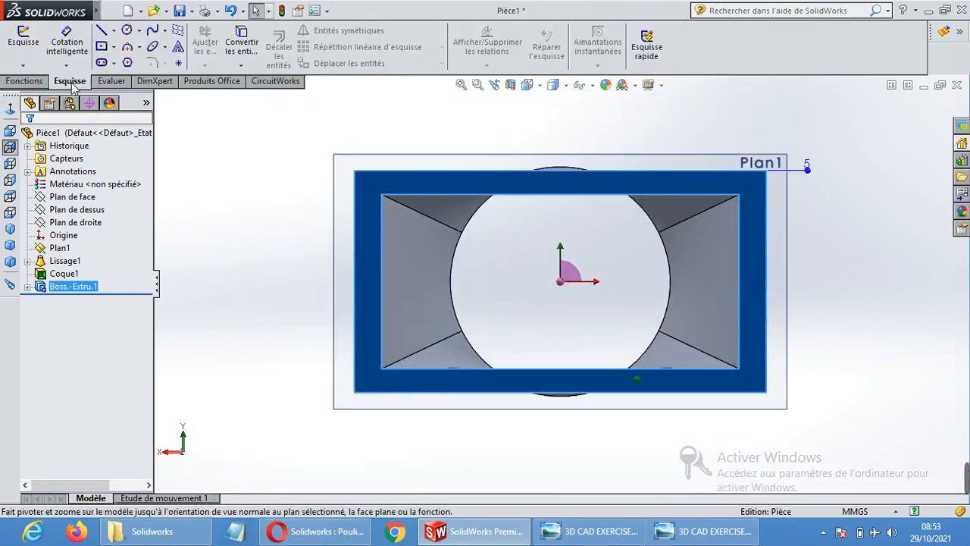
left_click(128, 32)
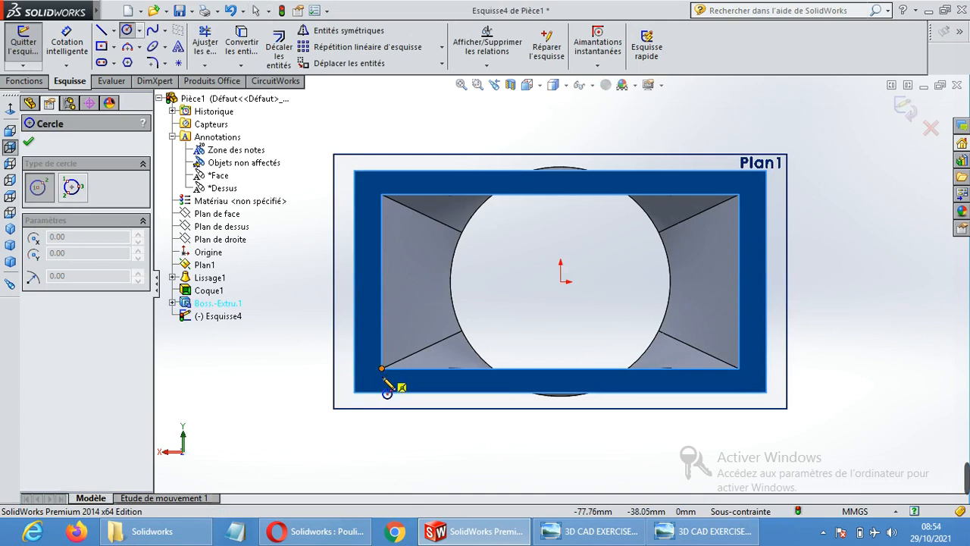
left_click(383, 384)
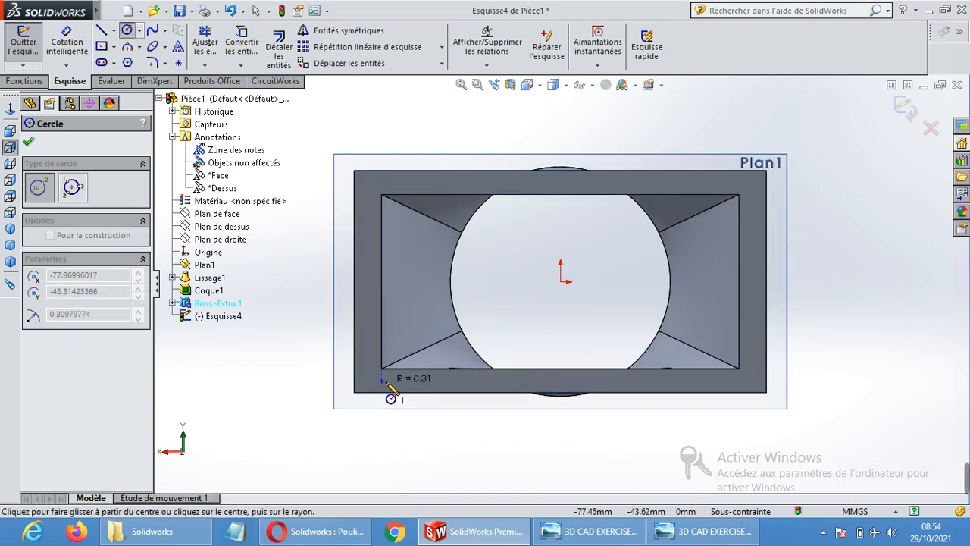
scroll(388, 388, "down", 4)
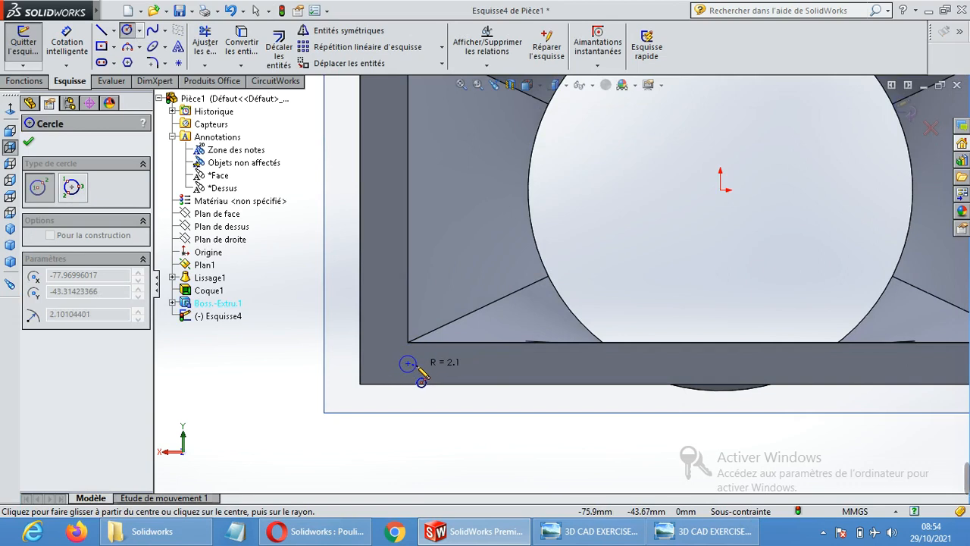
left_click(417, 370)
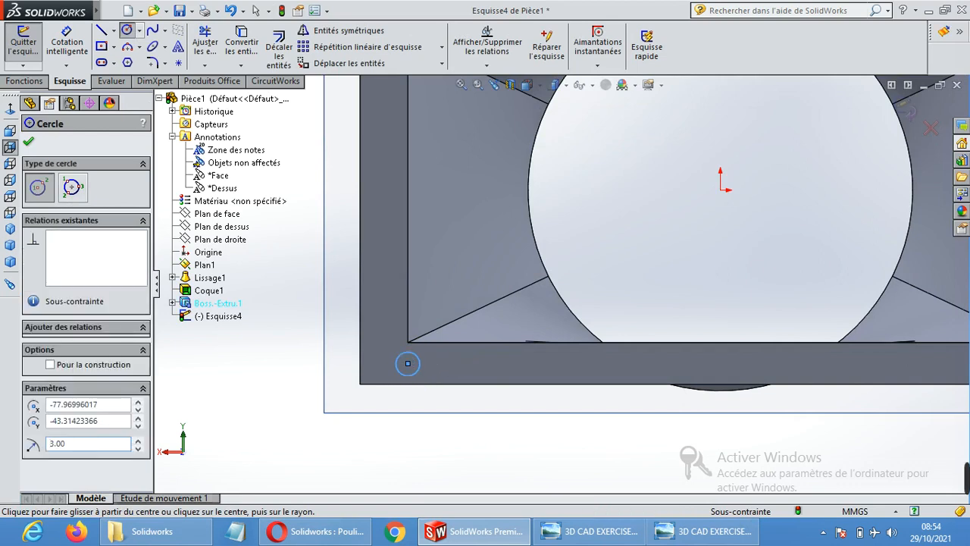
Step: Create a linear sketch pattern of the circle along the X axis with 6 instances spaced 30 mm apart
key("f")
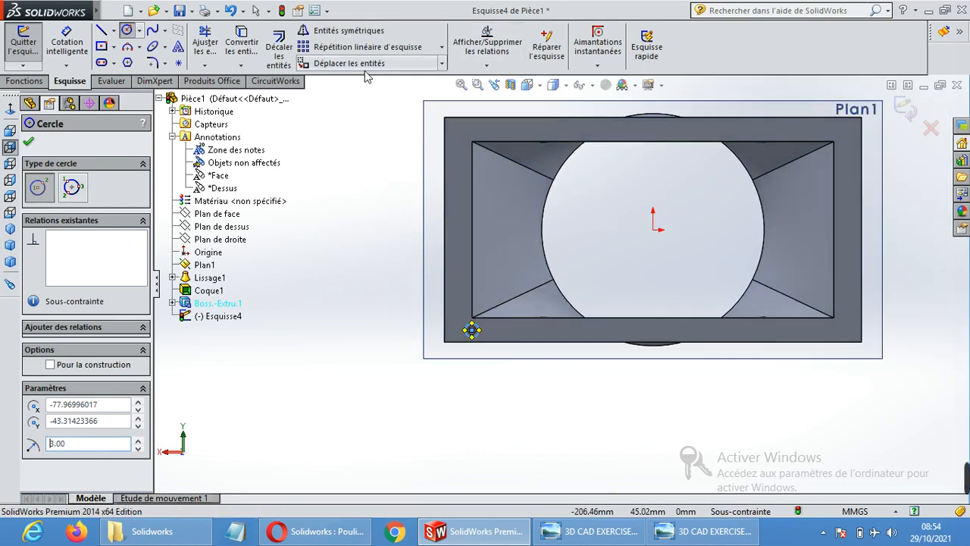
left_click(443, 48)
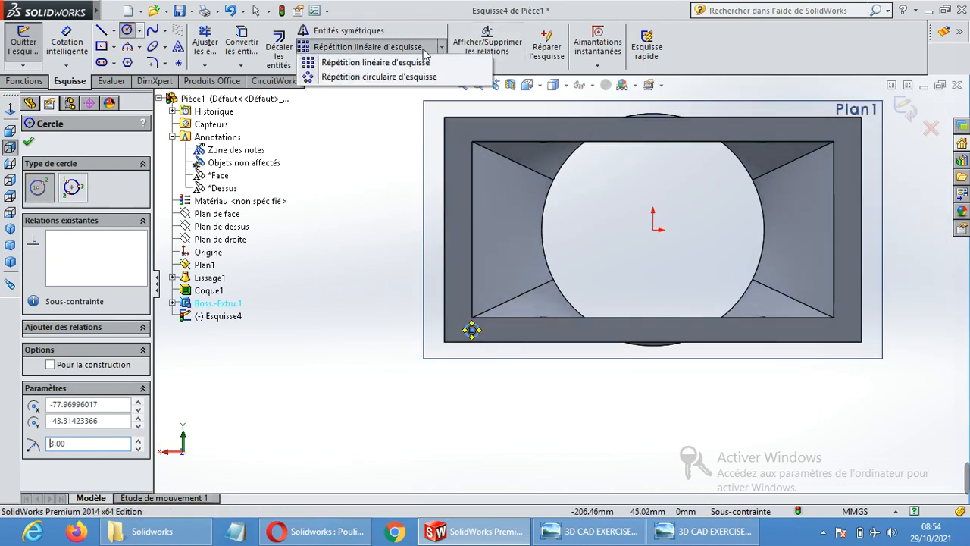
left_click(393, 63)
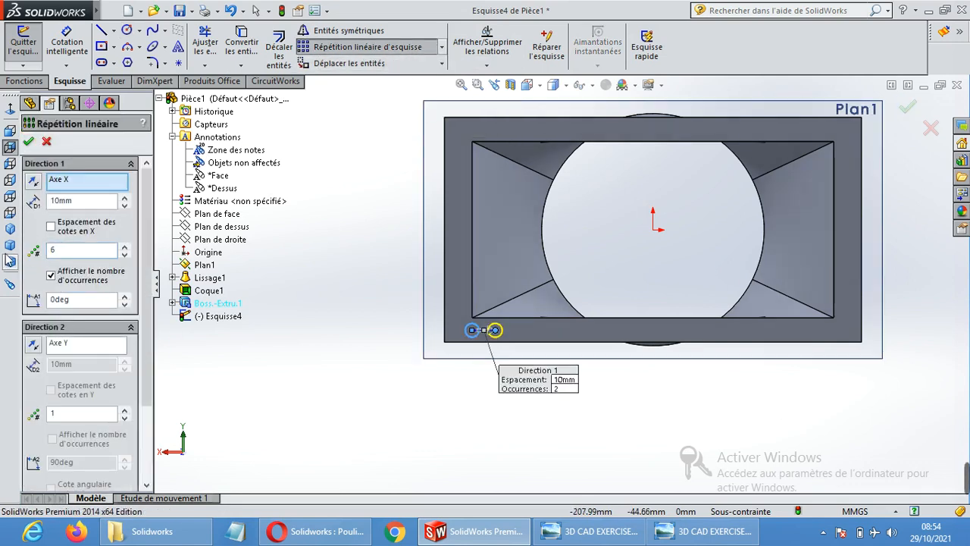
left_click(89, 211)
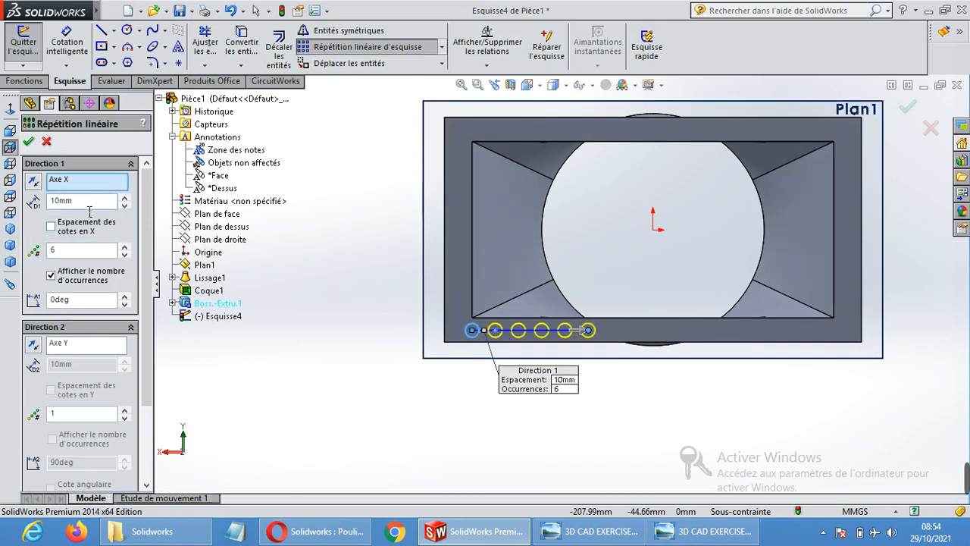
left_click(124, 197)
left_click(124, 197)
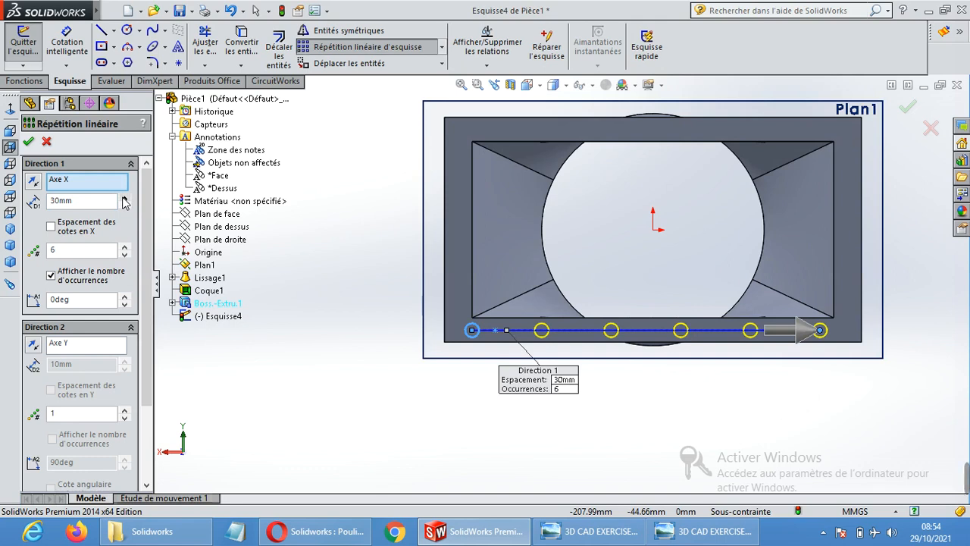
left_click(28, 143)
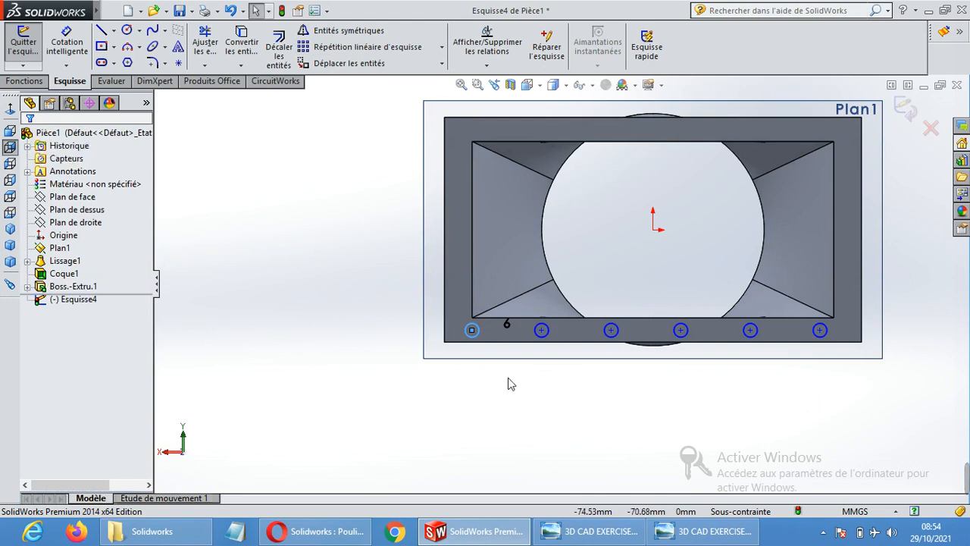
left_click(76, 197)
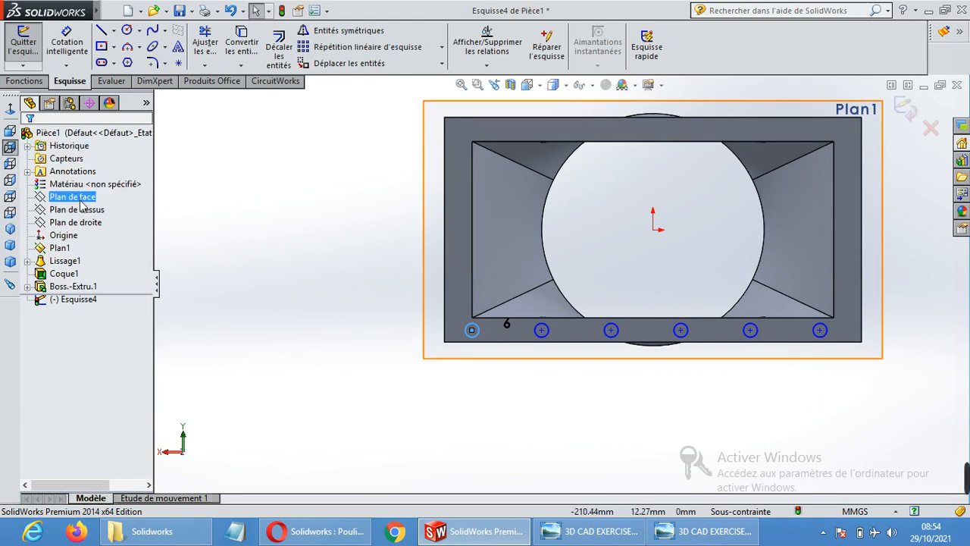
left_click(84, 210)
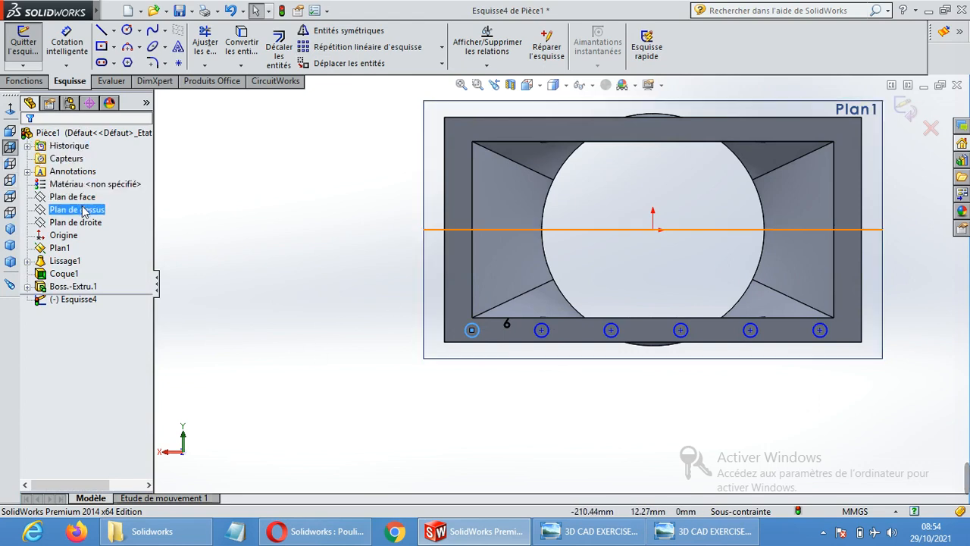
left_click(296, 248)
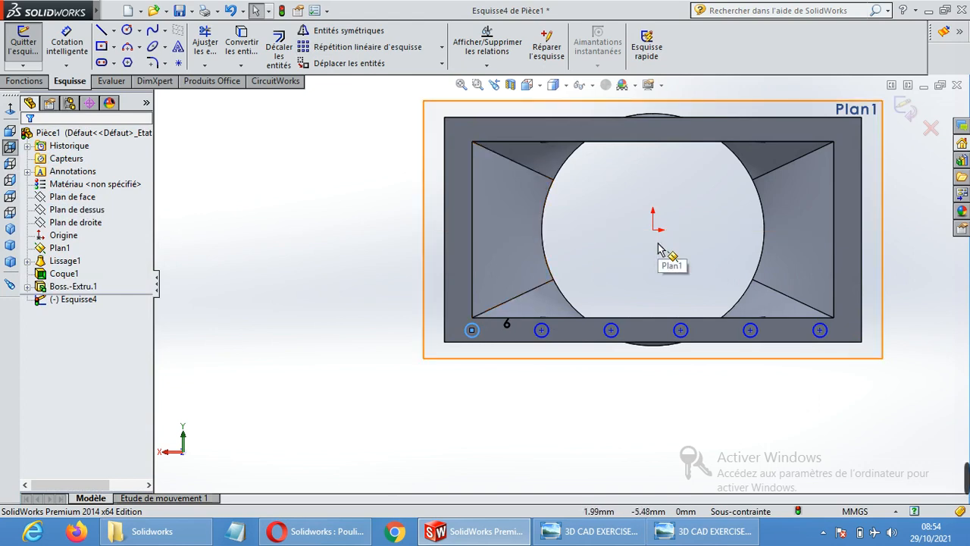
left_click(90, 210)
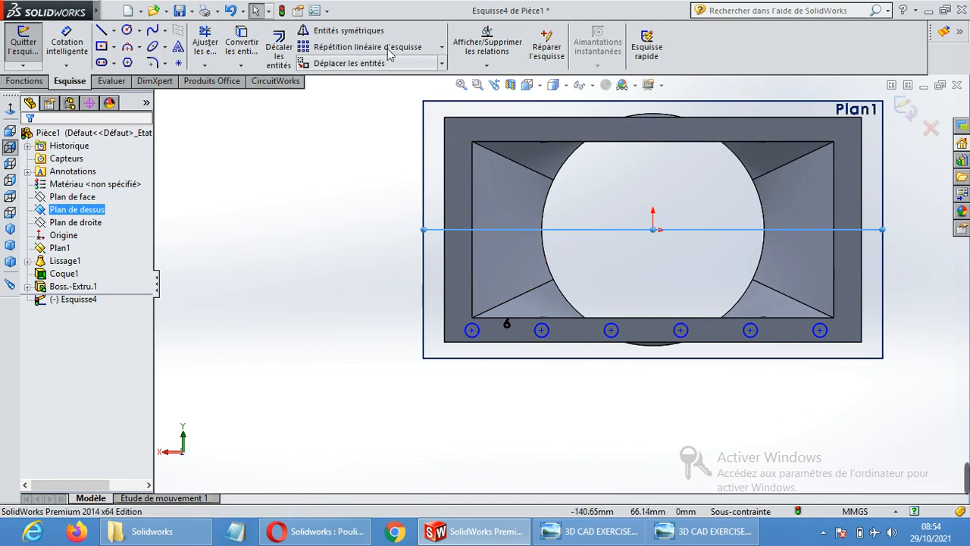
left_click(359, 34)
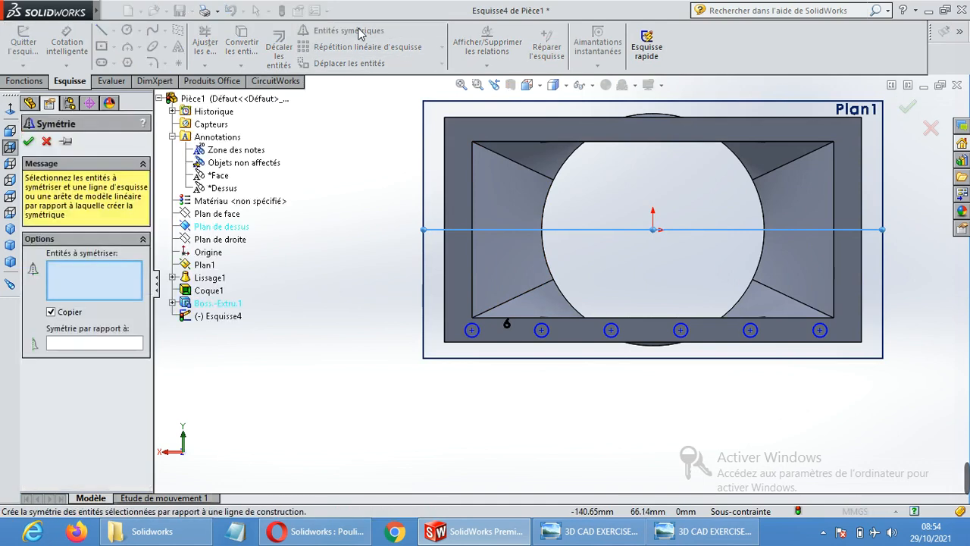
left_click(112, 345)
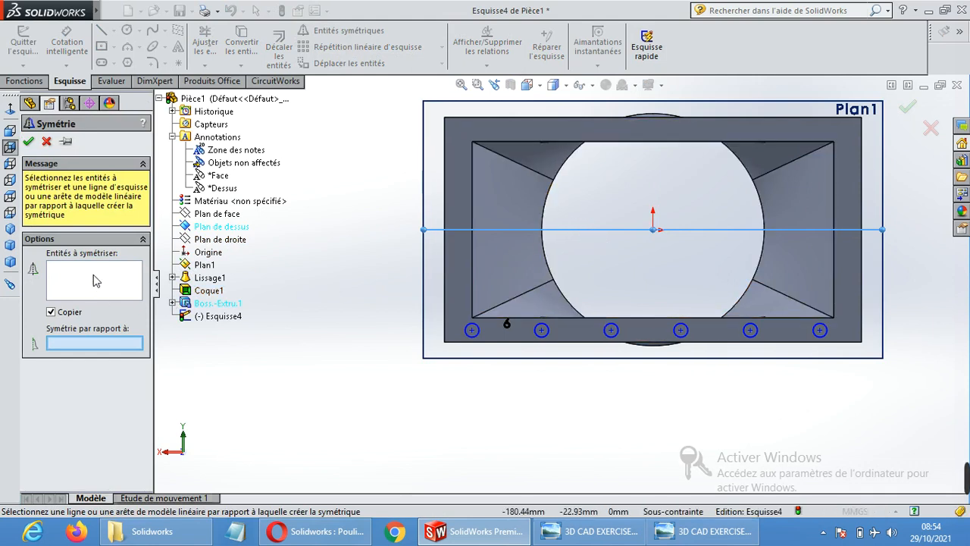
left_click(46, 141)
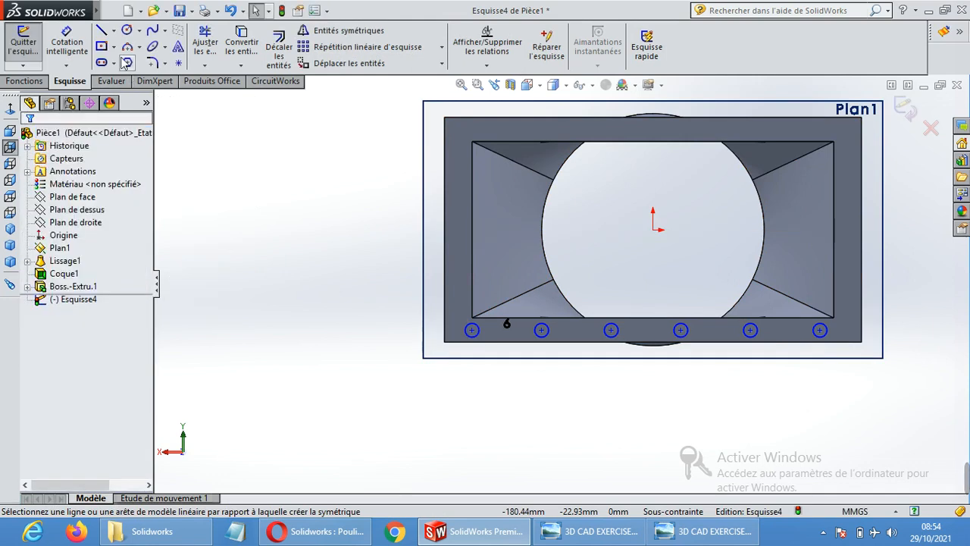
Step: Sketch a horizontal line from the inner opening's left edge to the origin
left_click(101, 32)
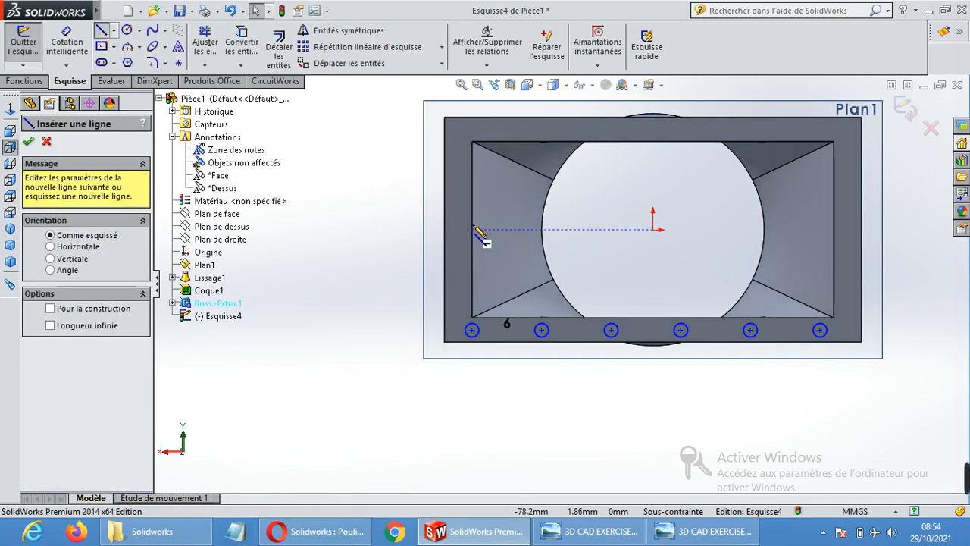
left_click(654, 229)
key("Escape")
key("Escape")
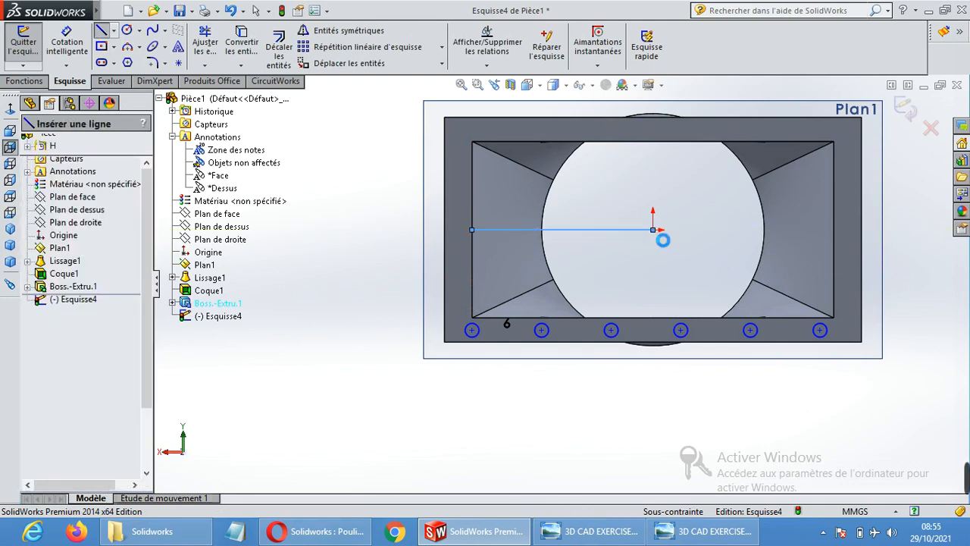
Step: Mirror copies of all six circles about the horizontal line onto the flange's upper strip and delete that line
left_click(346, 32)
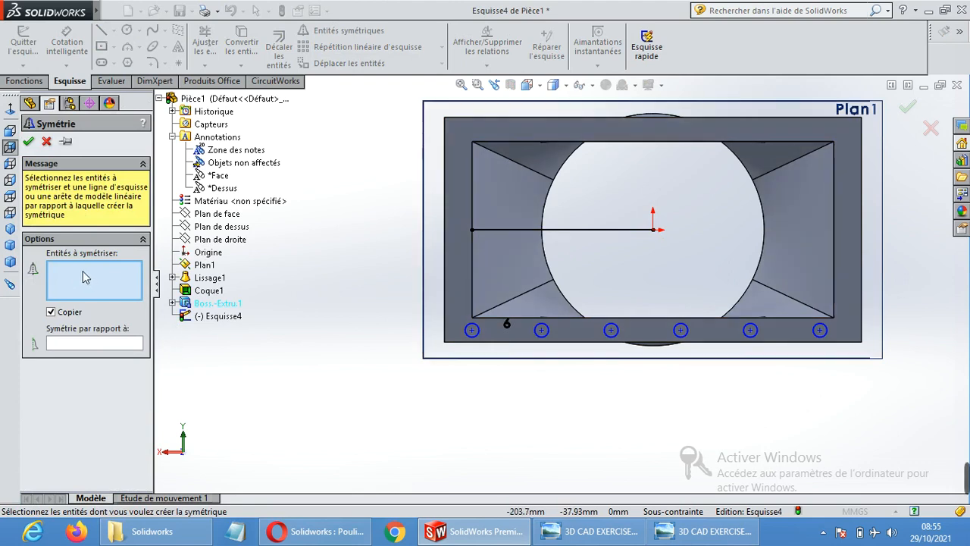
left_click(476, 334)
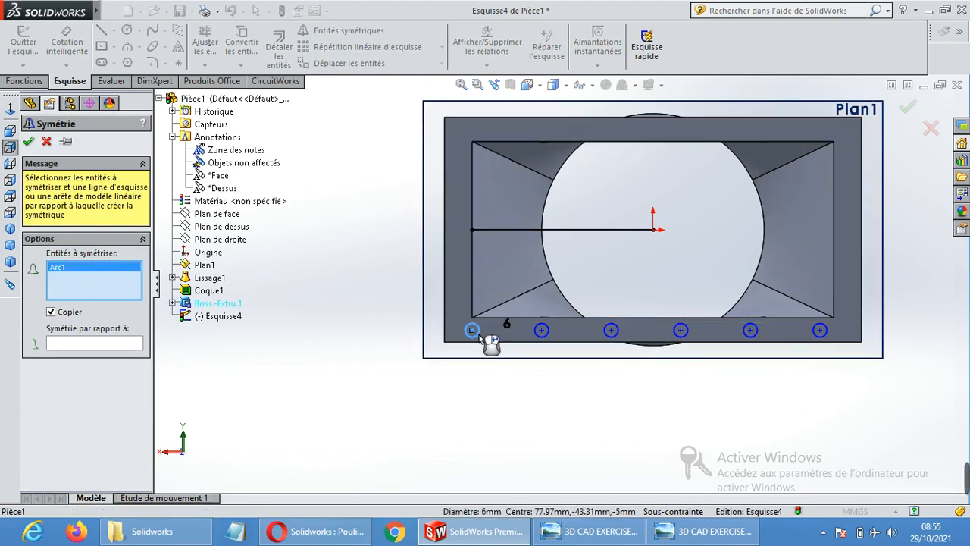
left_click(542, 334)
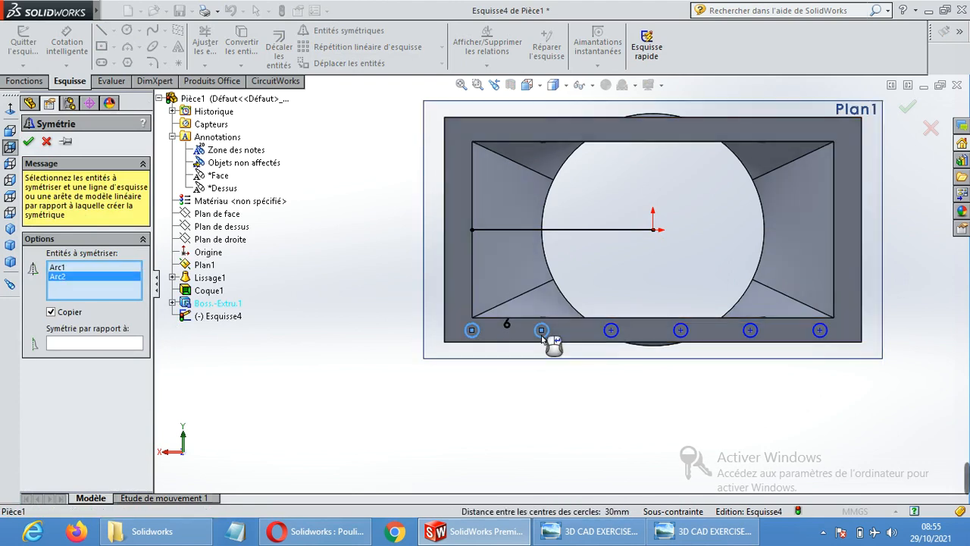
left_click(611, 336)
left_click(681, 335)
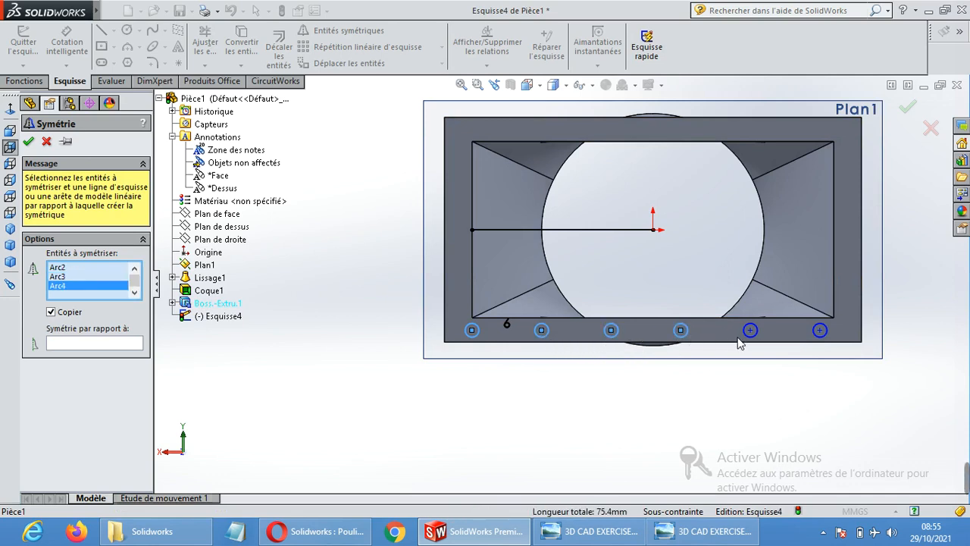
left_click(749, 335)
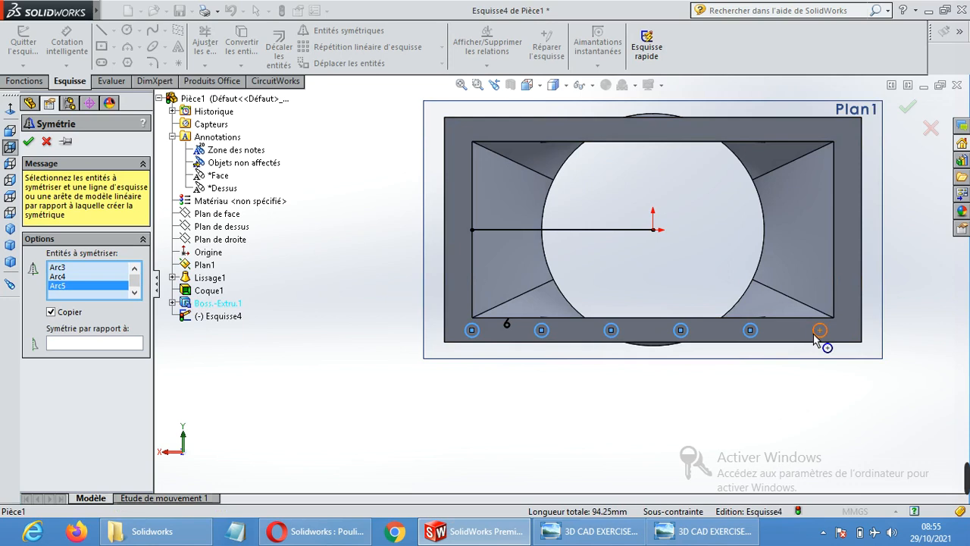
left_click(819, 330)
left_click(94, 344)
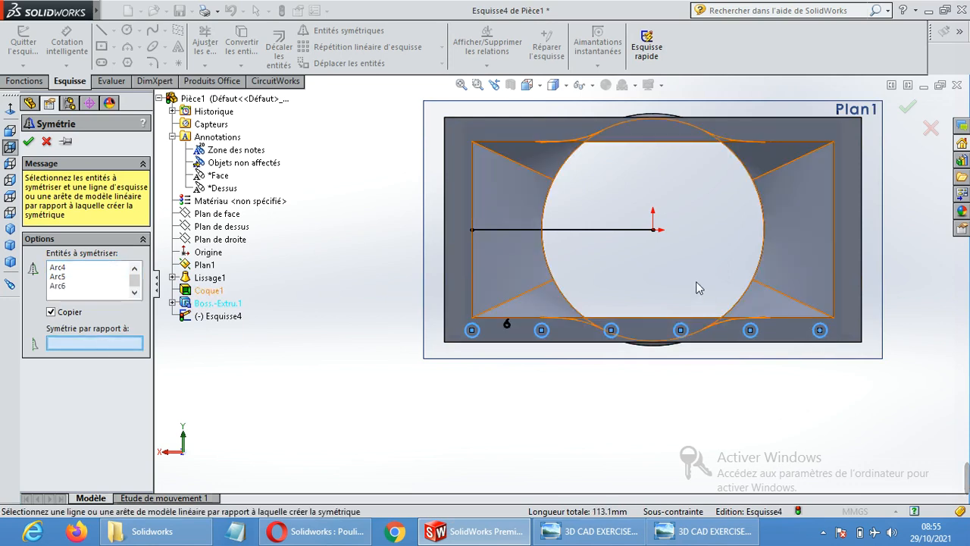
left_click(600, 229)
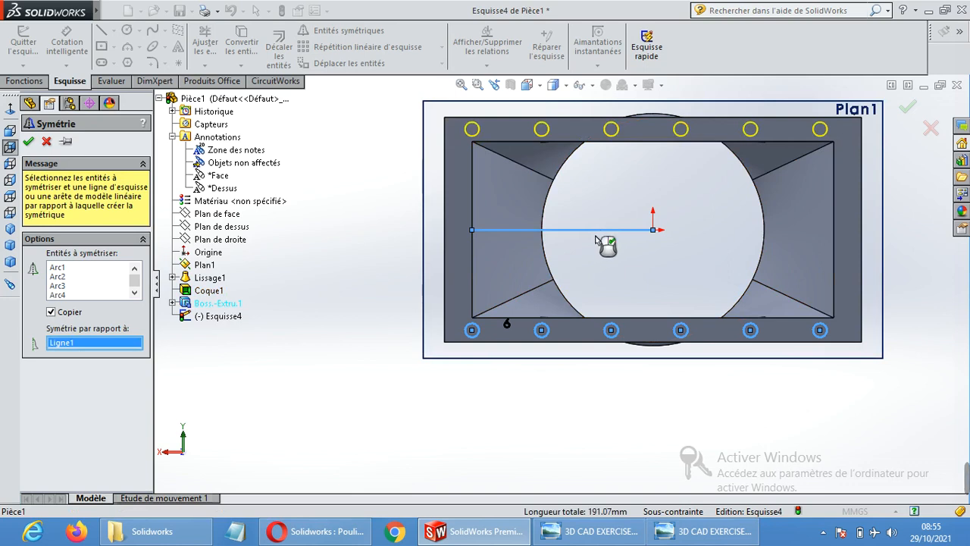
left_click(29, 141)
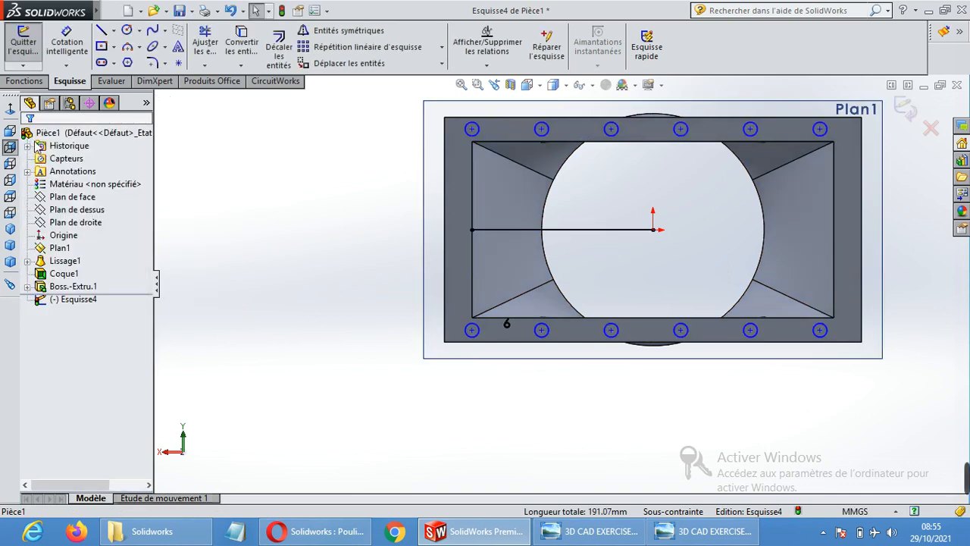
left_click(610, 232)
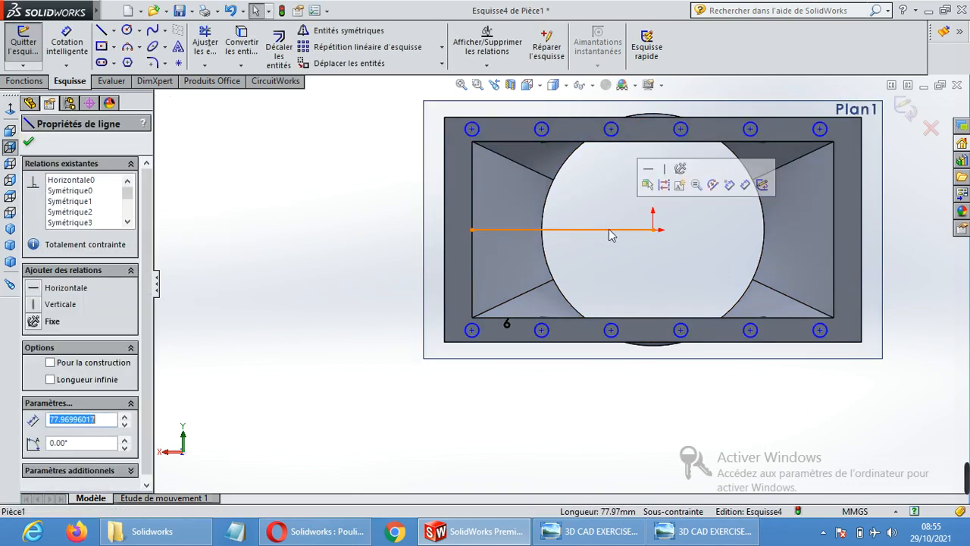
key("Delete")
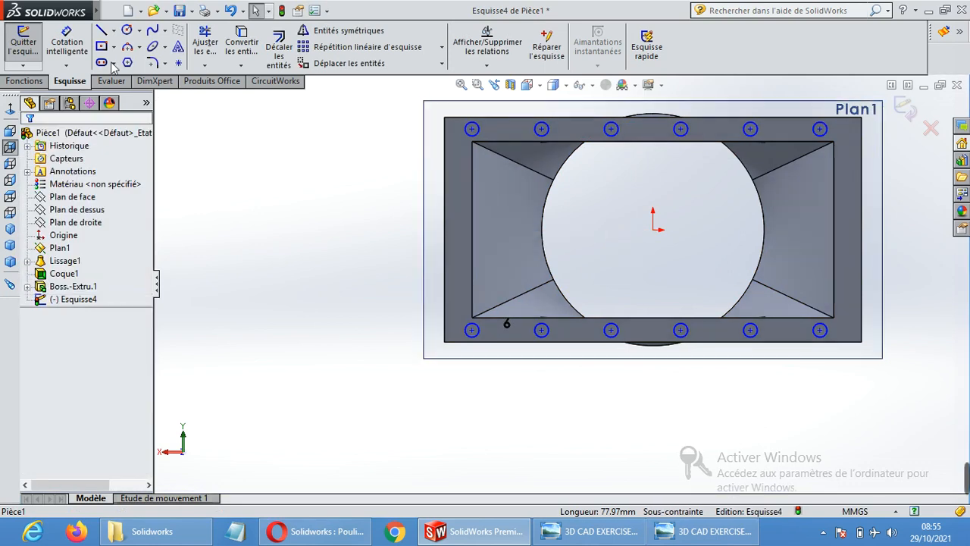
Step: Sketch a circle of 3 mm radius near the upper end of the flange's left strip, centred about 85 mm left and 30 mm above the origin
left_click(127, 30)
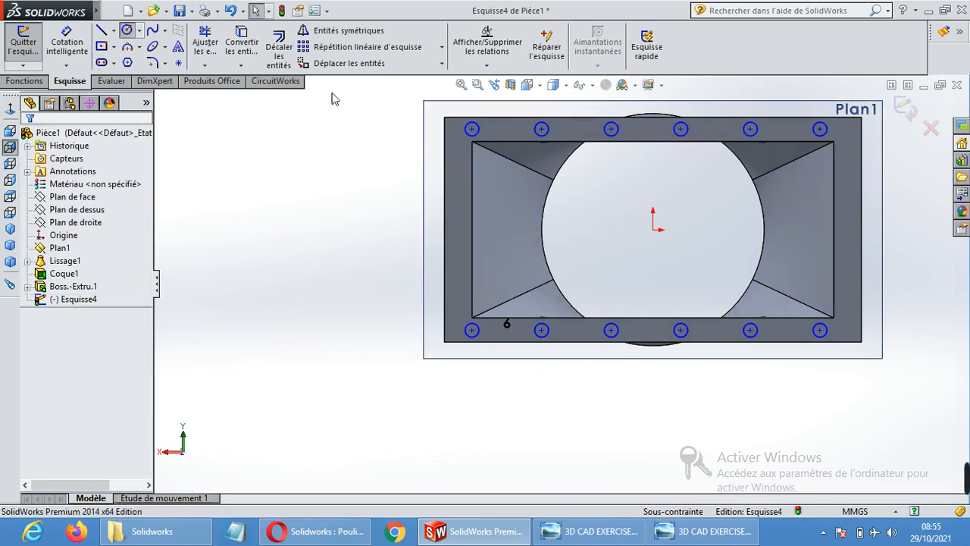
left_click(457, 160)
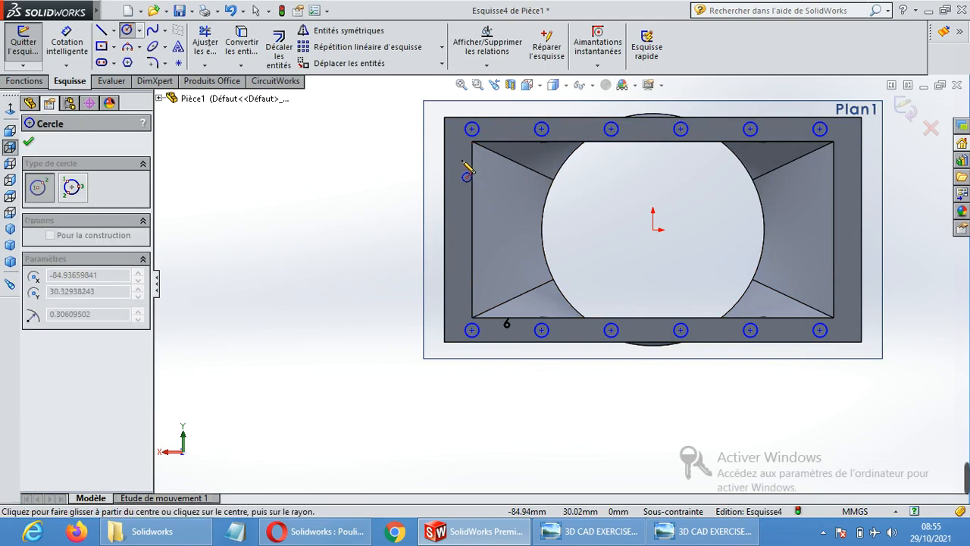
left_click(460, 156)
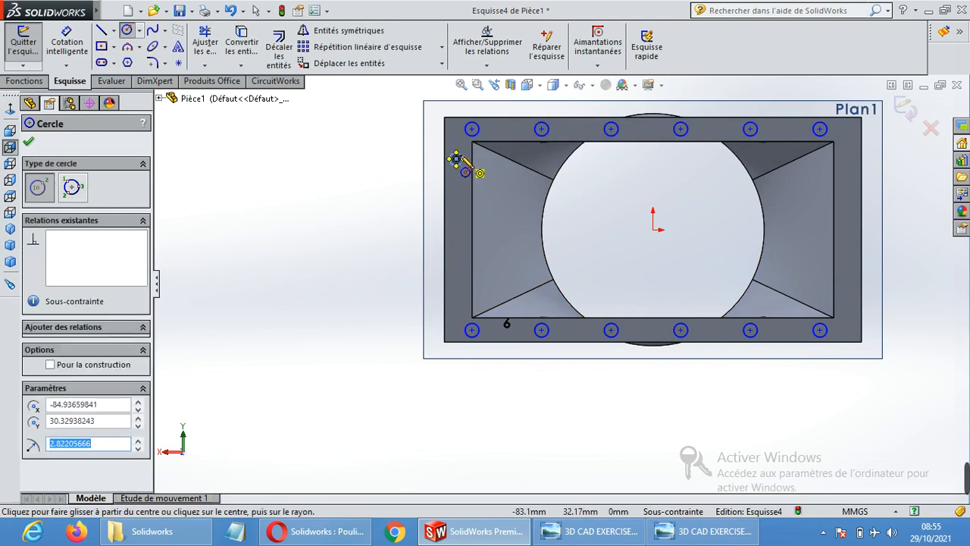
type("3")
key("Return")
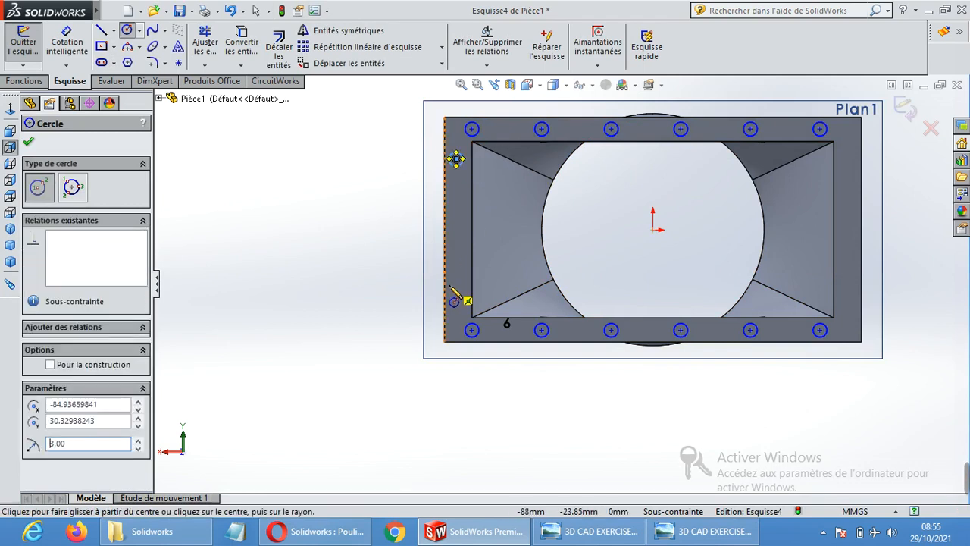
Step: Create a linear sketch pattern of the new circle downward along the Y axis with 4 instances spaced 20 mm apart and a single X instance
left_click(413, 53)
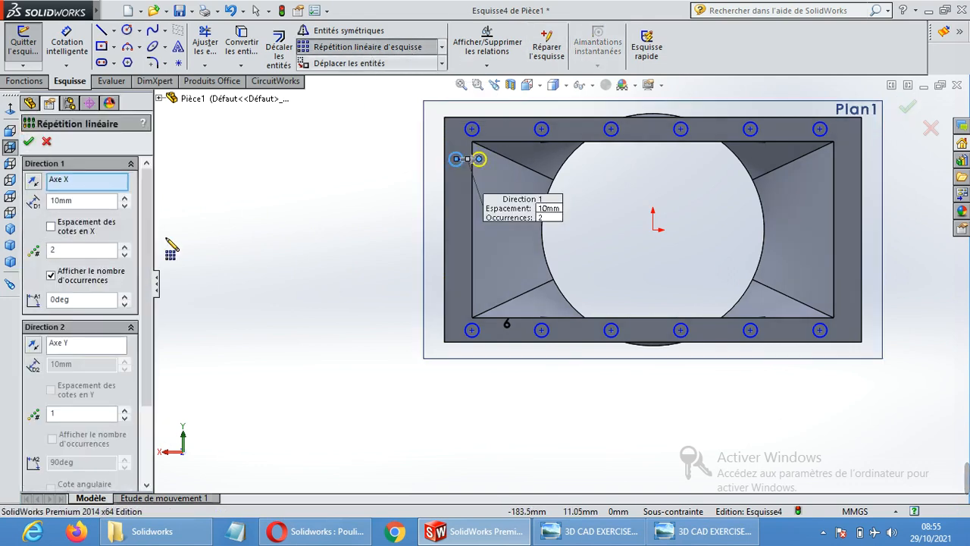
left_click(67, 254)
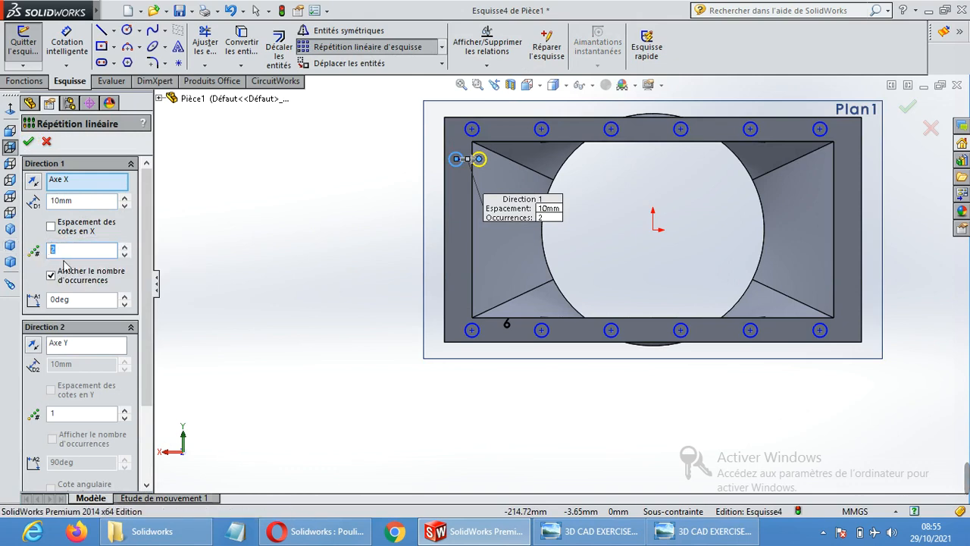
left_click(84, 351)
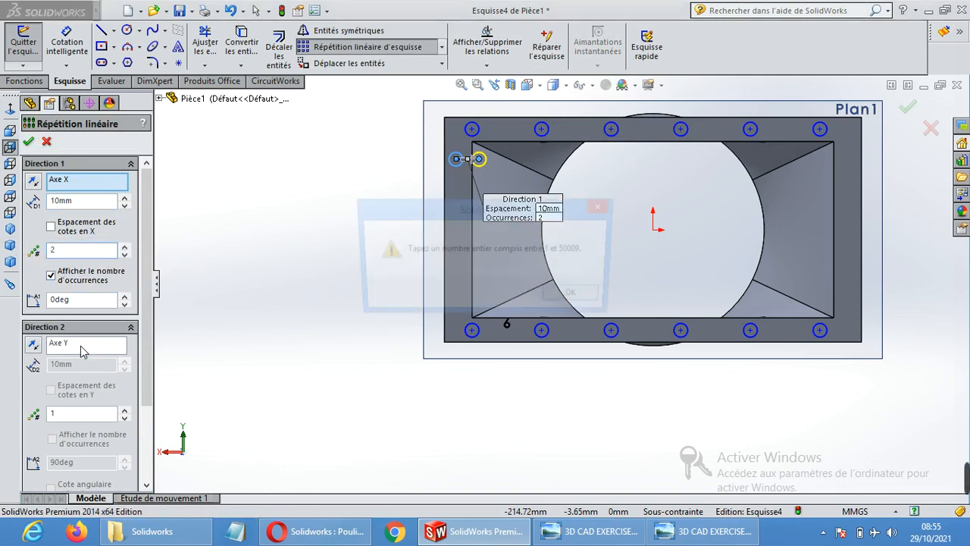
left_click(577, 297)
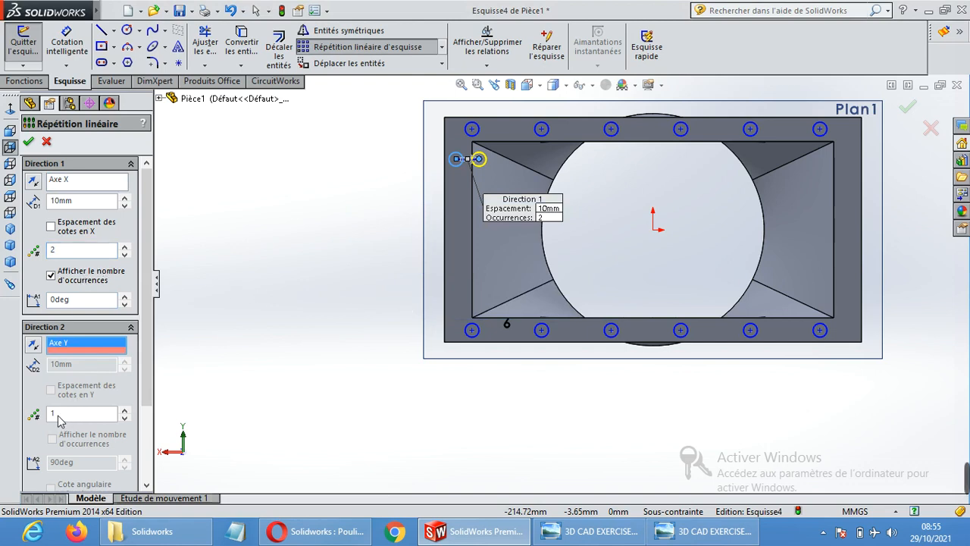
left_click(64, 417)
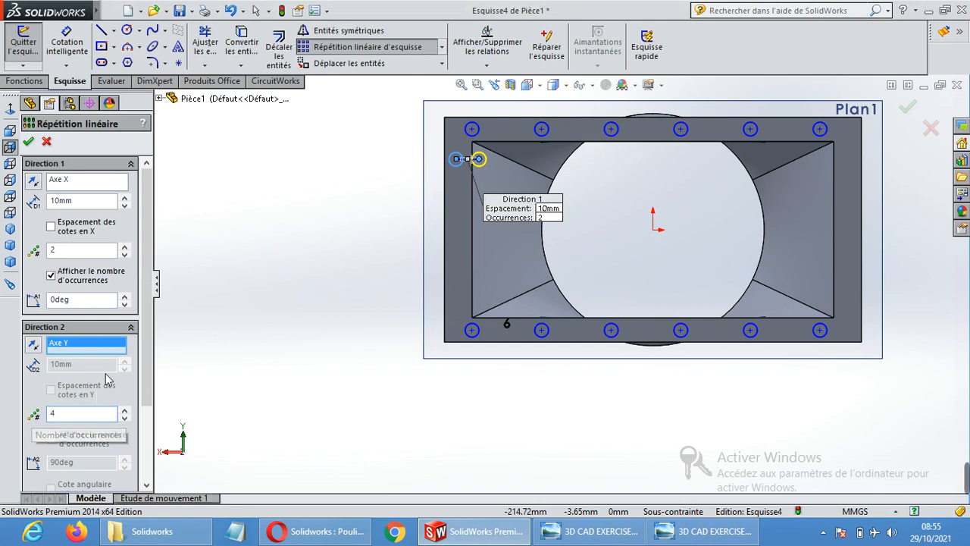
scroll(149, 409, "down", 1)
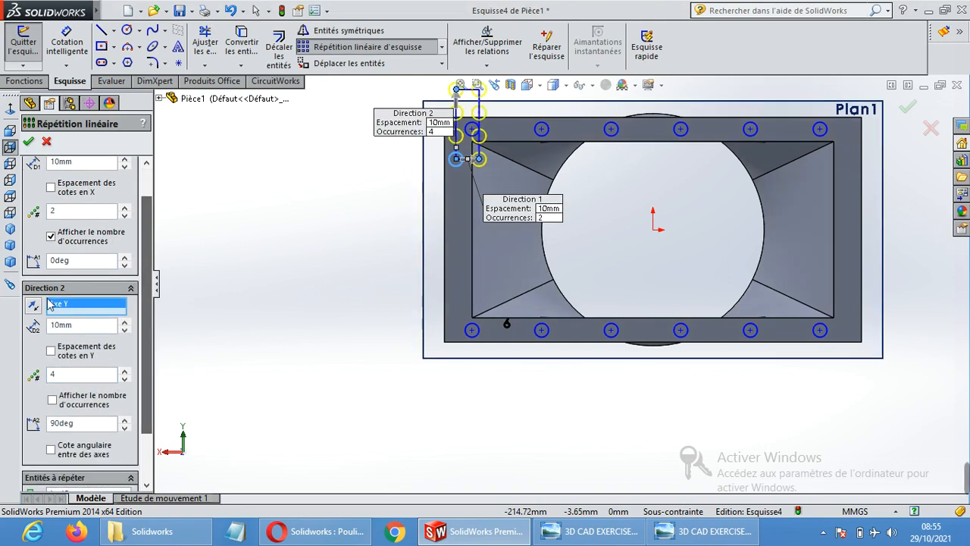
double_click(67, 213)
type("1")
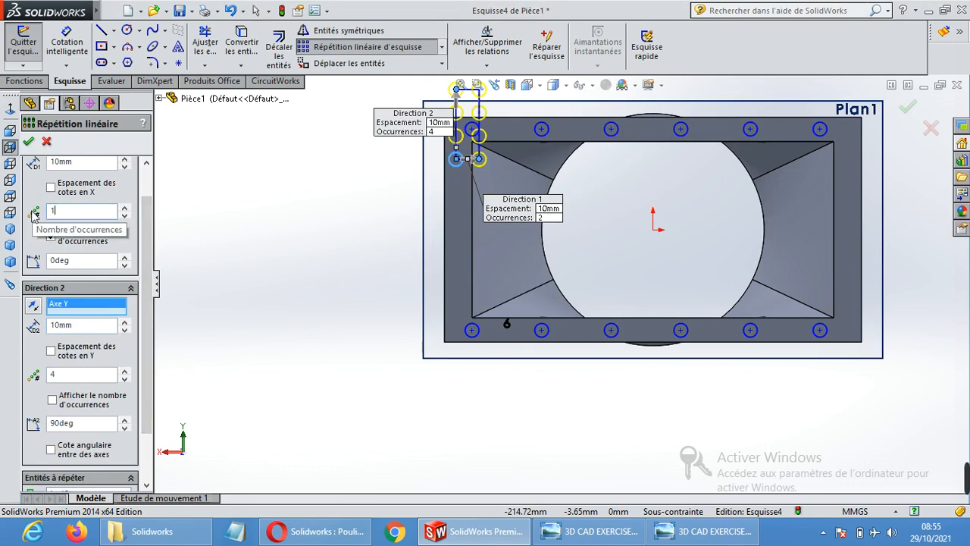
left_click(125, 391)
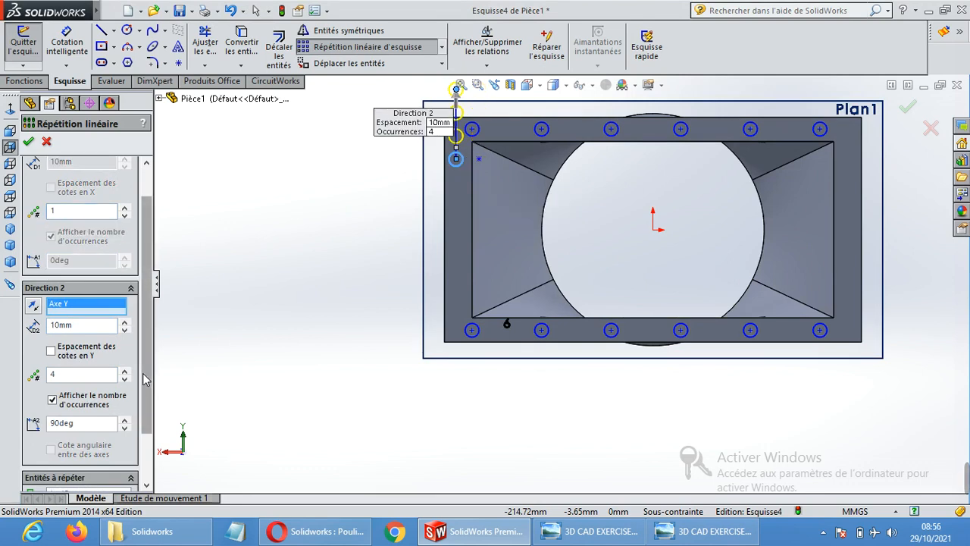
left_click(32, 306)
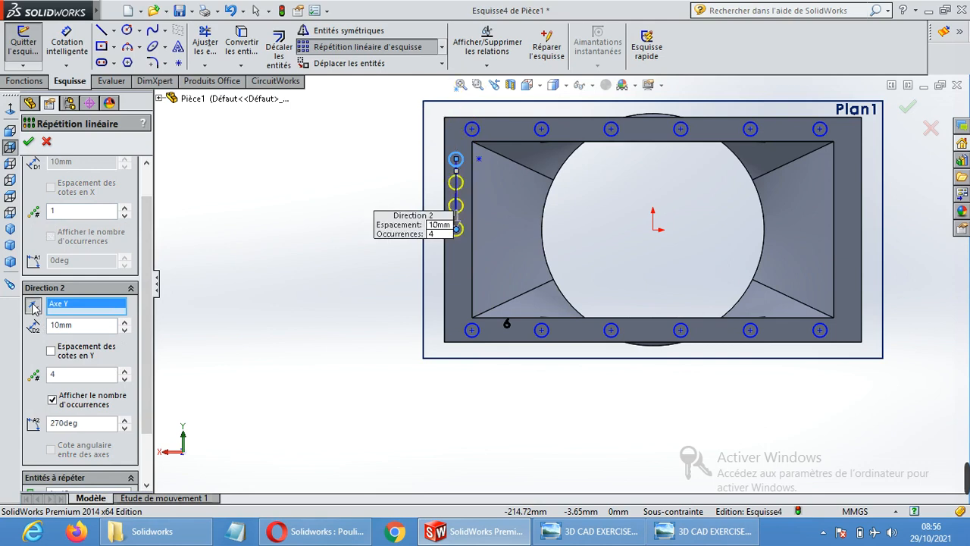
left_click(125, 322)
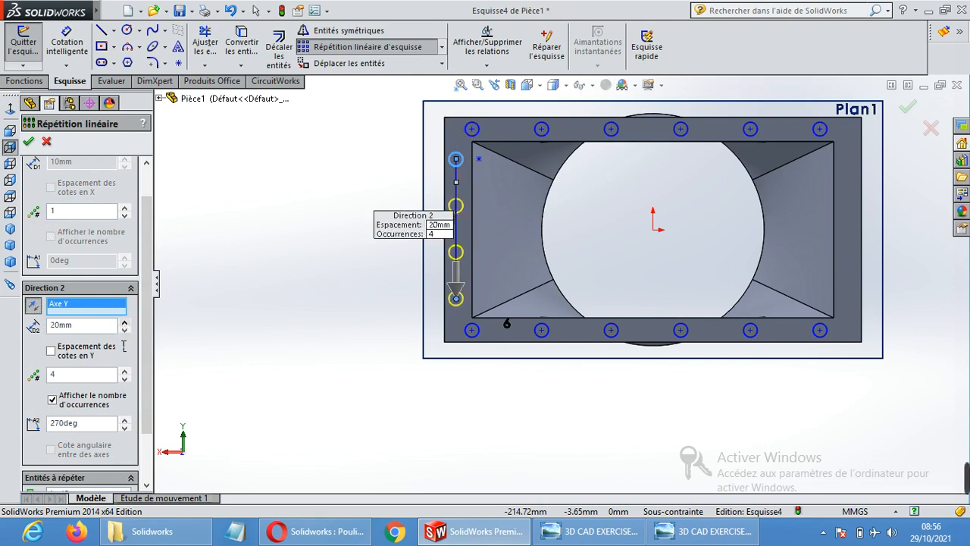
left_click(29, 143)
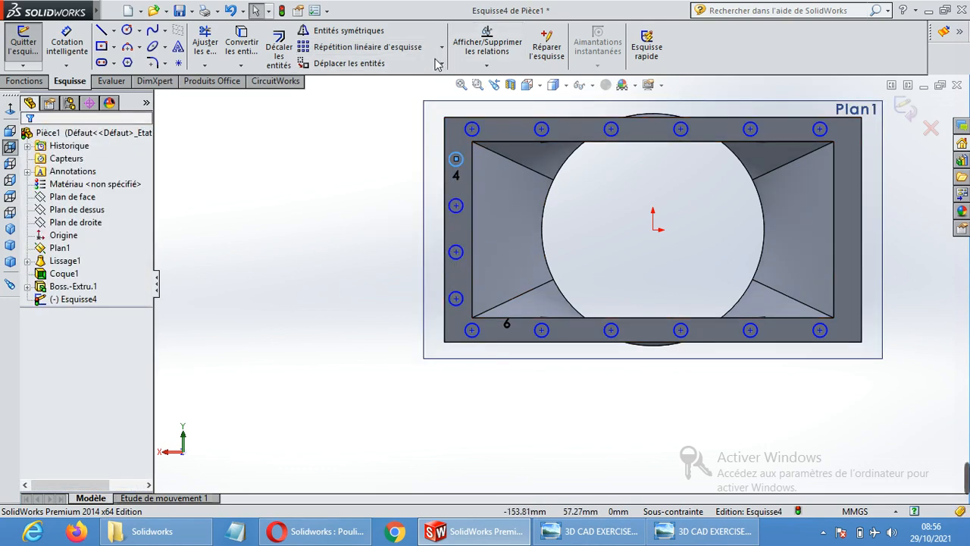
Step: Sketch a vertical line about 26 mm long downward from the origin
left_click(100, 31)
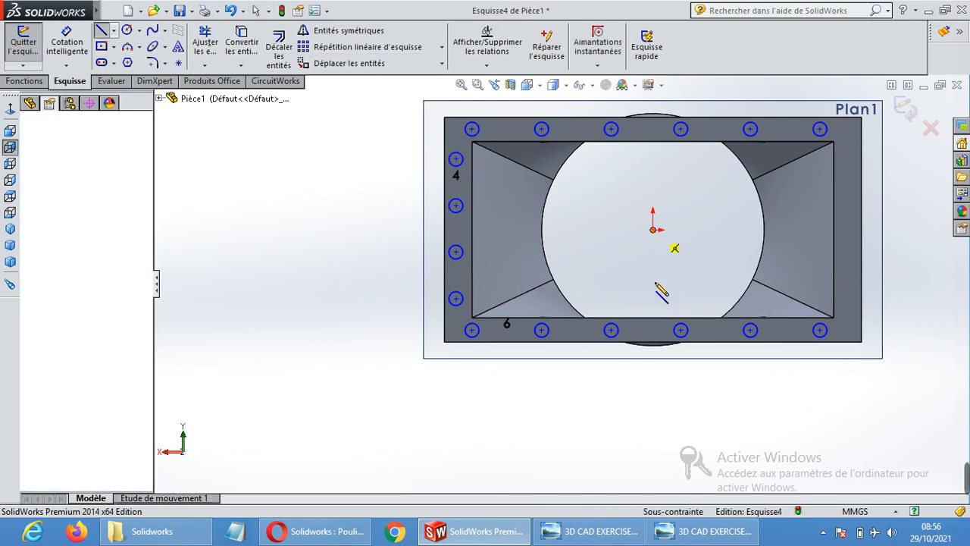
left_click(653, 289)
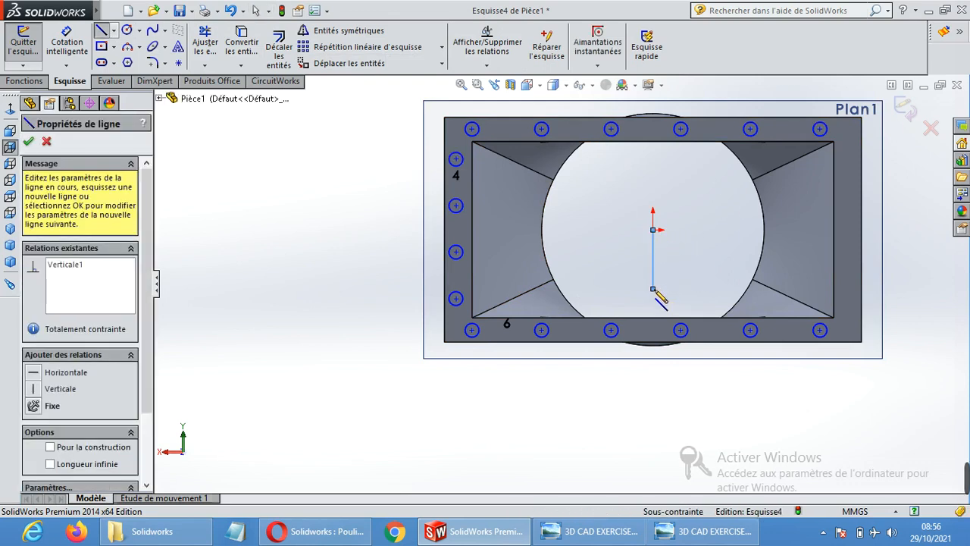
key("Escape")
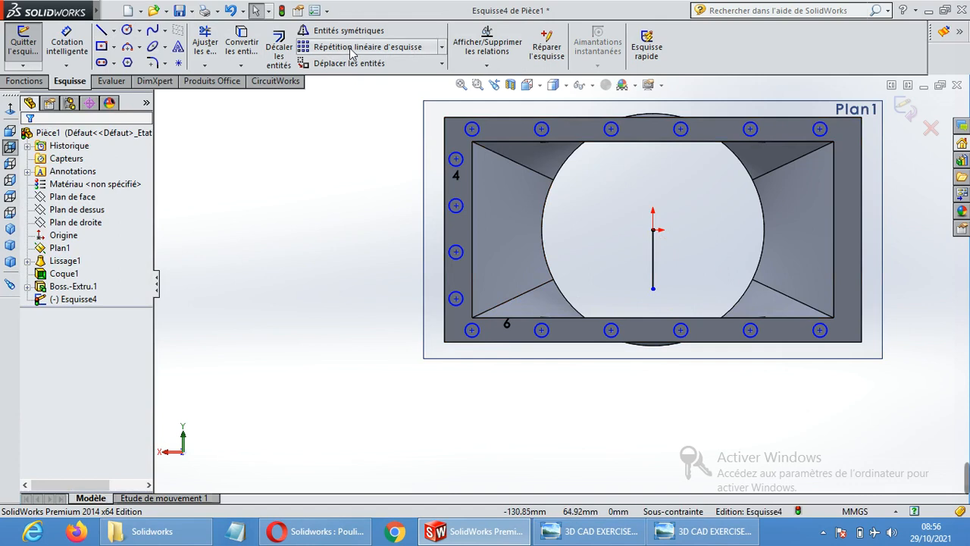
left_click(351, 48)
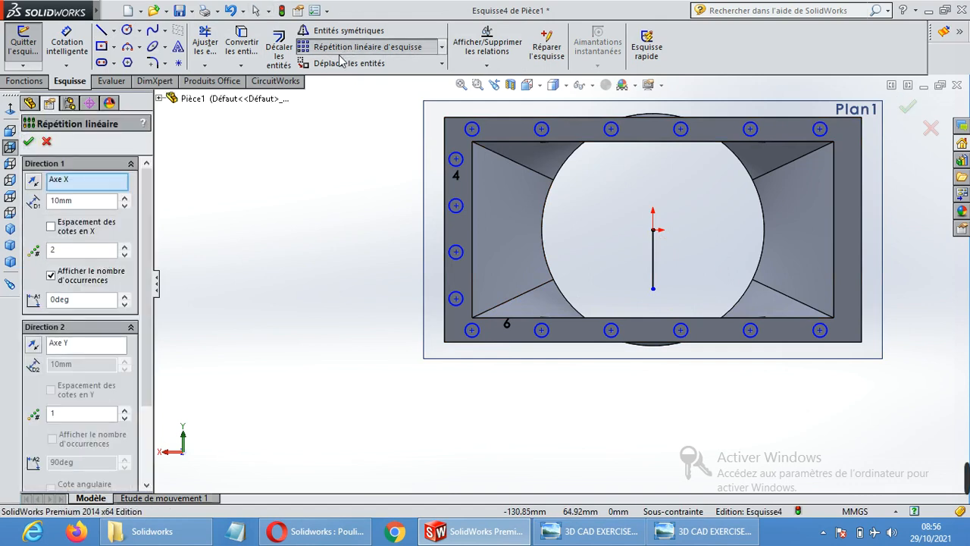
key("Escape")
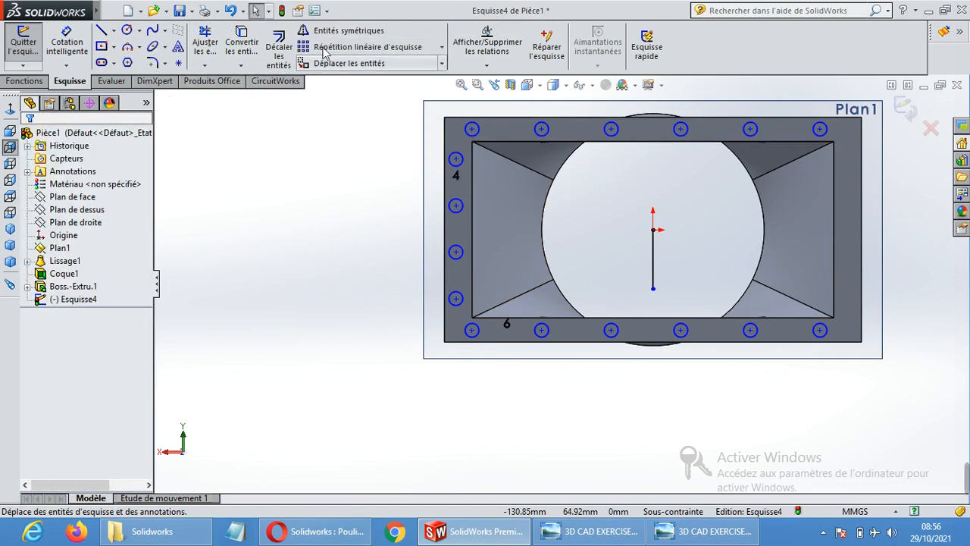
Step: Mirror copies of the left strip's four circles about the vertical line onto the right strip and delete that line
left_click(345, 30)
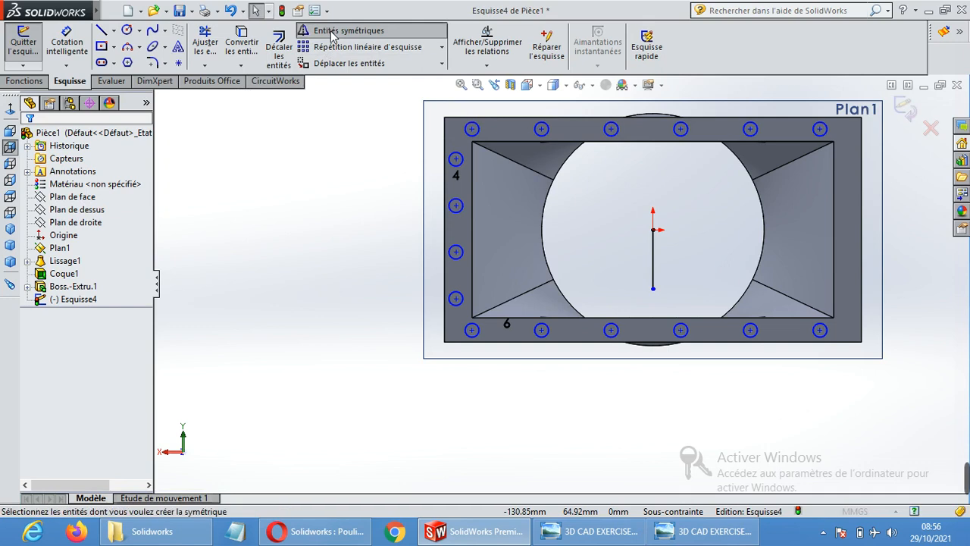
left_click(462, 161)
left_click(462, 209)
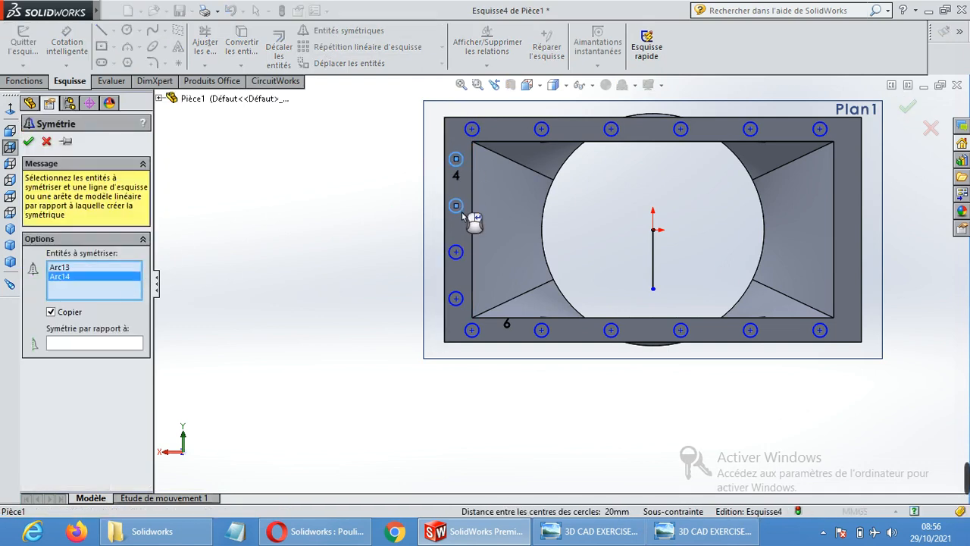
left_click(460, 252)
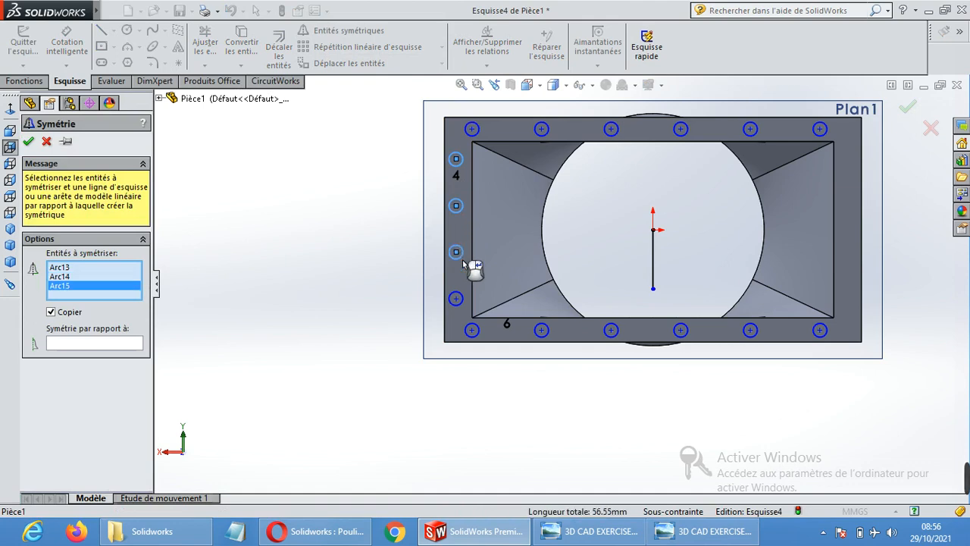
left_click(456, 300)
left_click(90, 344)
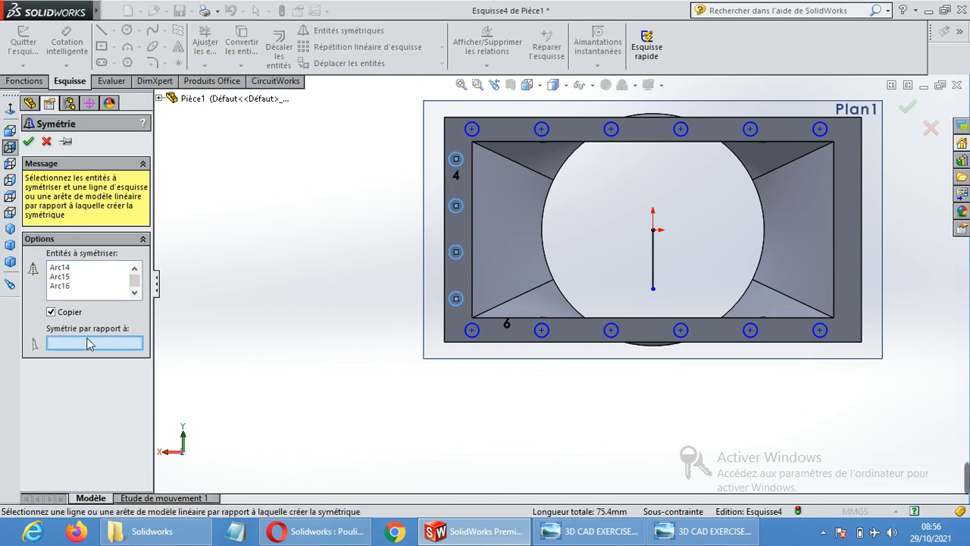
left_click(654, 269)
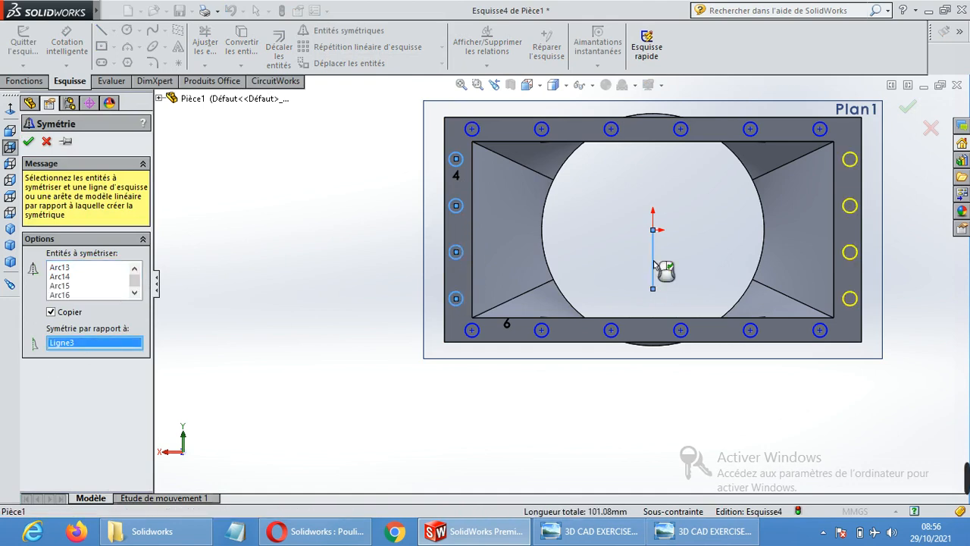
left_click(29, 142)
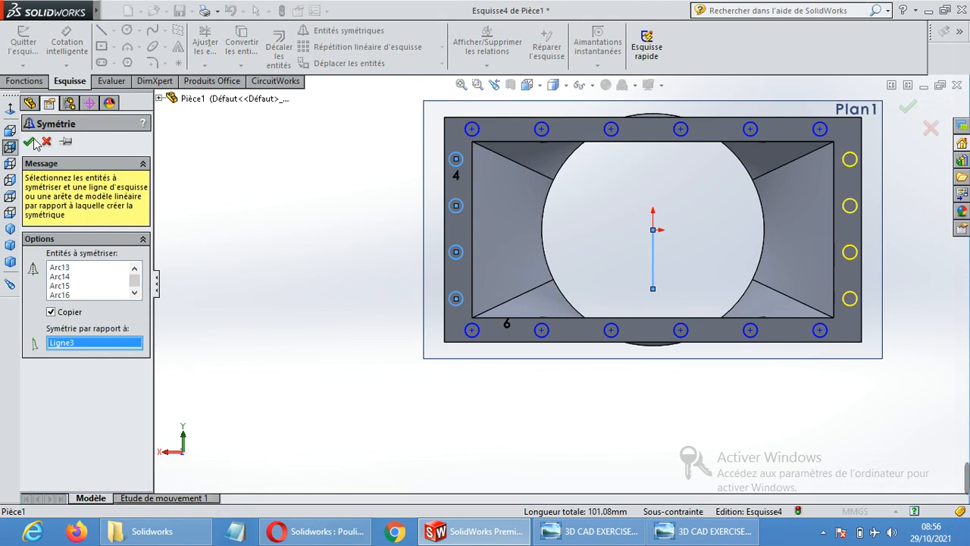
left_click(656, 269)
key("Delete")
Step: Set up an extruded cut of the flange's circle sketch with the end condition Jusqu'à la surface
scroll(683, 336, "up", 3)
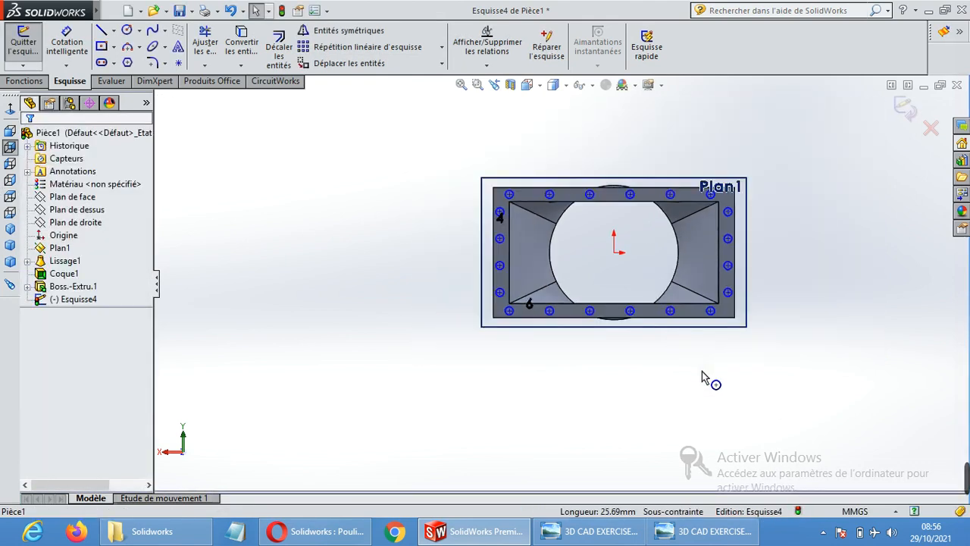
middle_click_drag(691, 452, 726, 238)
scroll(724, 237, "up", 1)
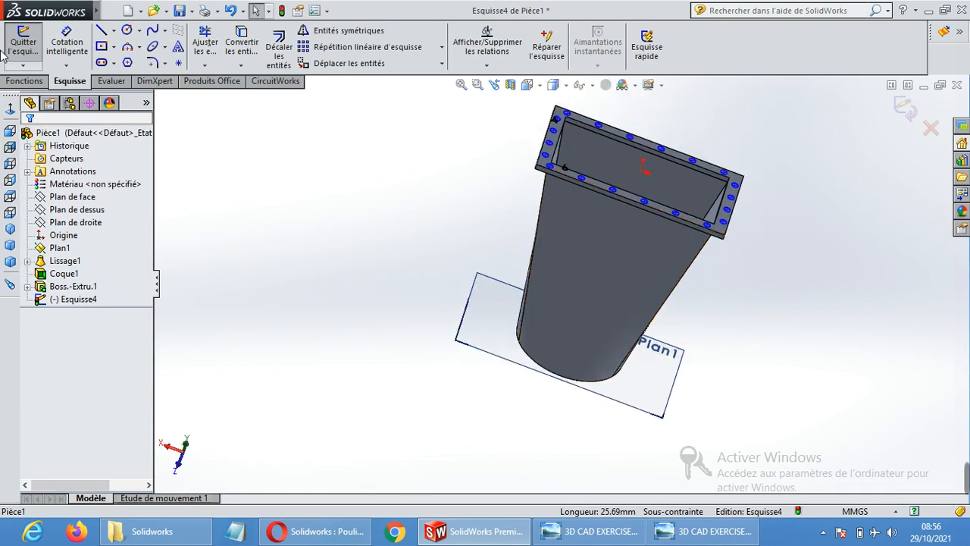
left_click(36, 82)
left_click(262, 61)
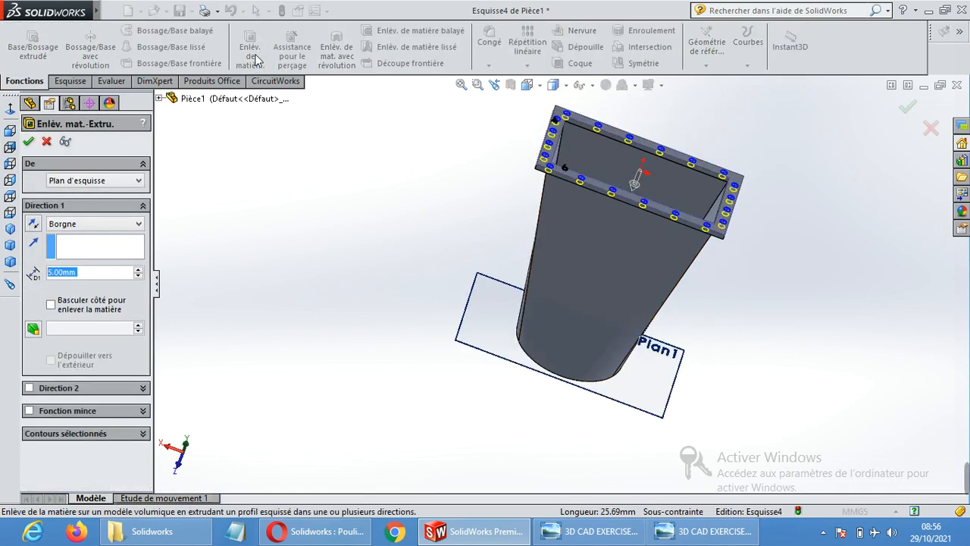
left_click(139, 269)
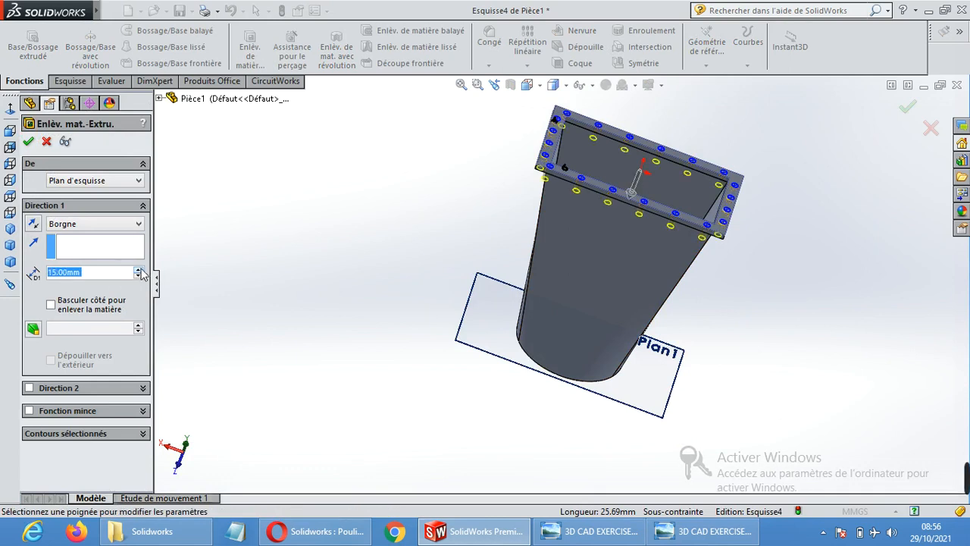
left_click(139, 269)
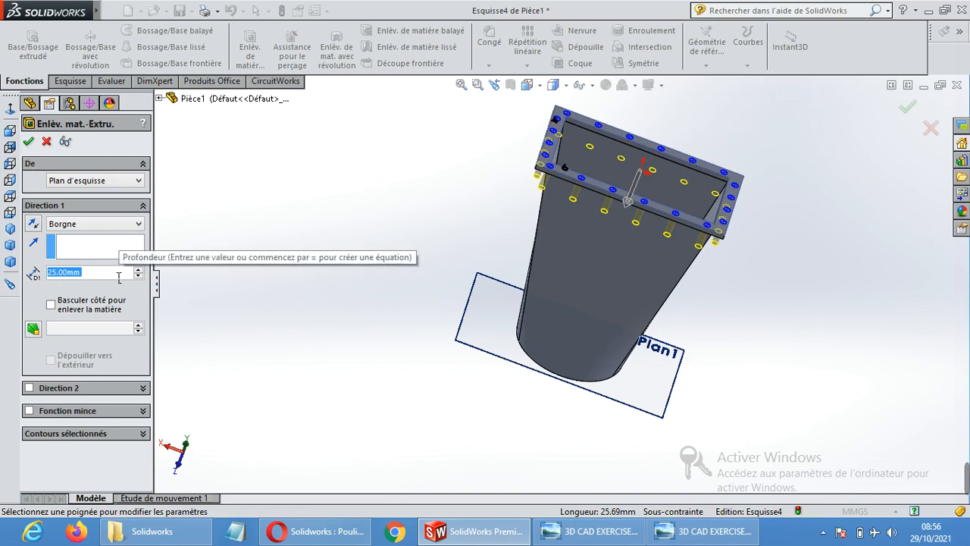
left_click(76, 223)
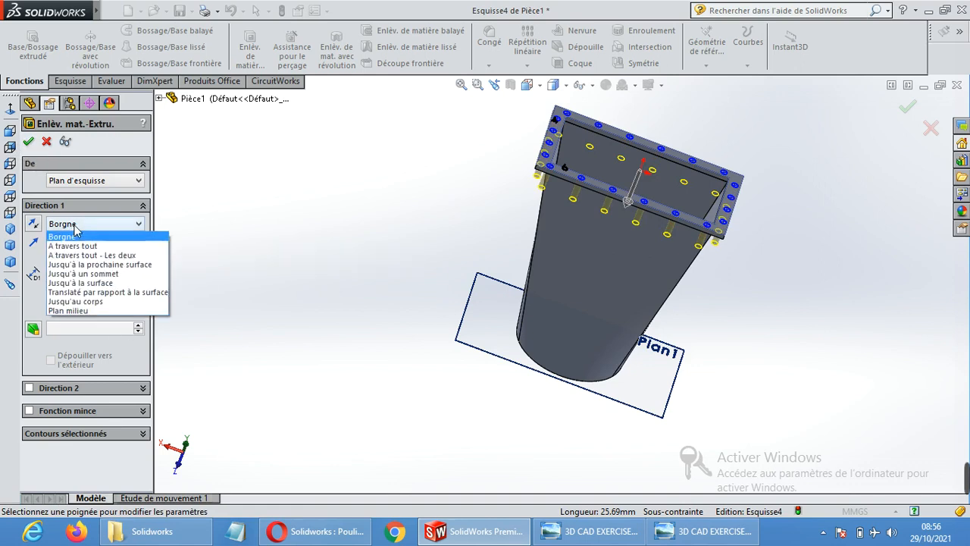
left_click(113, 282)
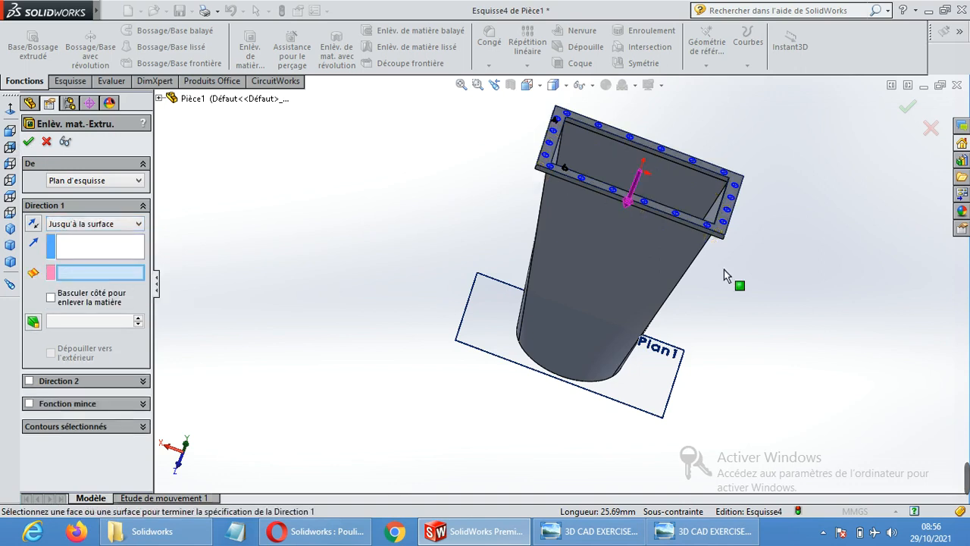
Step: Use the flange's underside face as the cut's end surface and complete the bolt holes
middle_click_drag(795, 246, 826, 149)
scroll(770, 164, "down", 6)
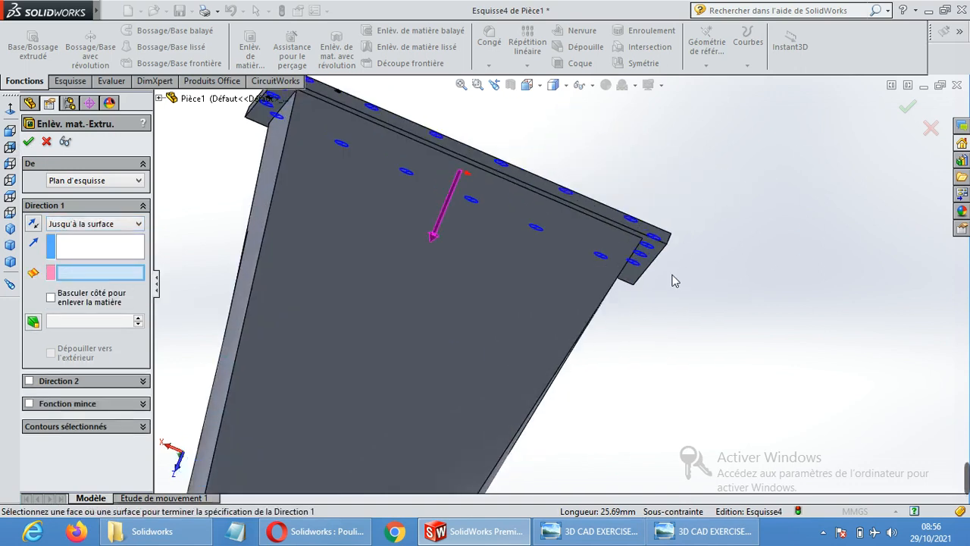
middle_click_drag(694, 245, 641, 210)
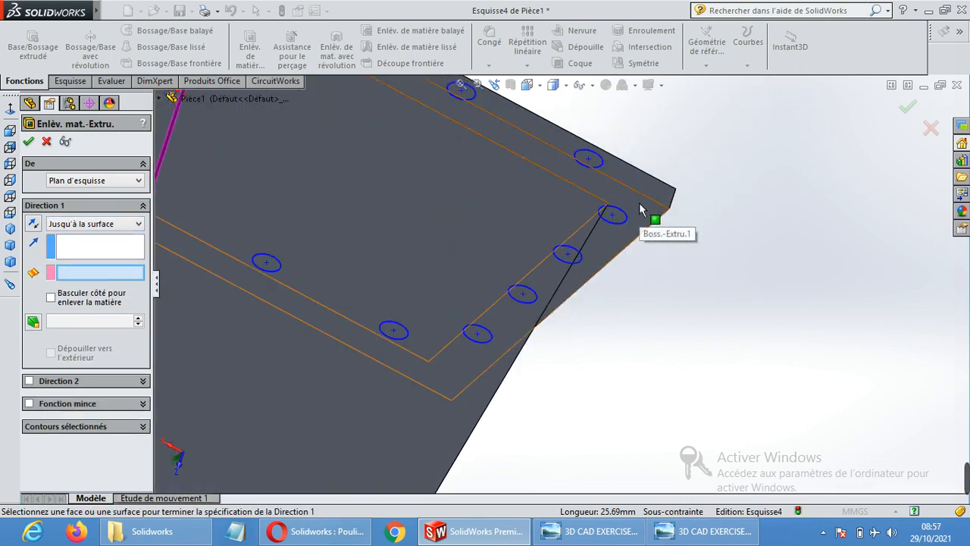
left_click(643, 207)
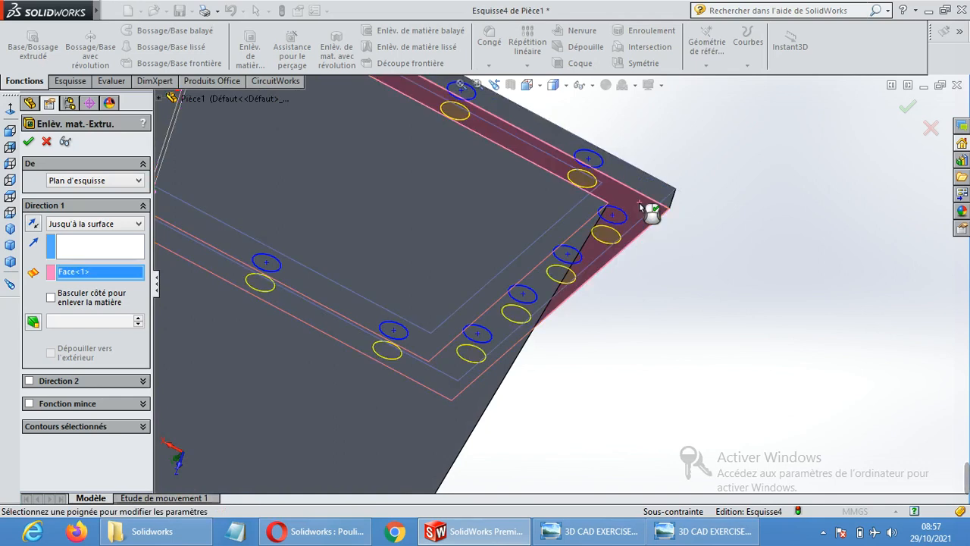
left_click(31, 143)
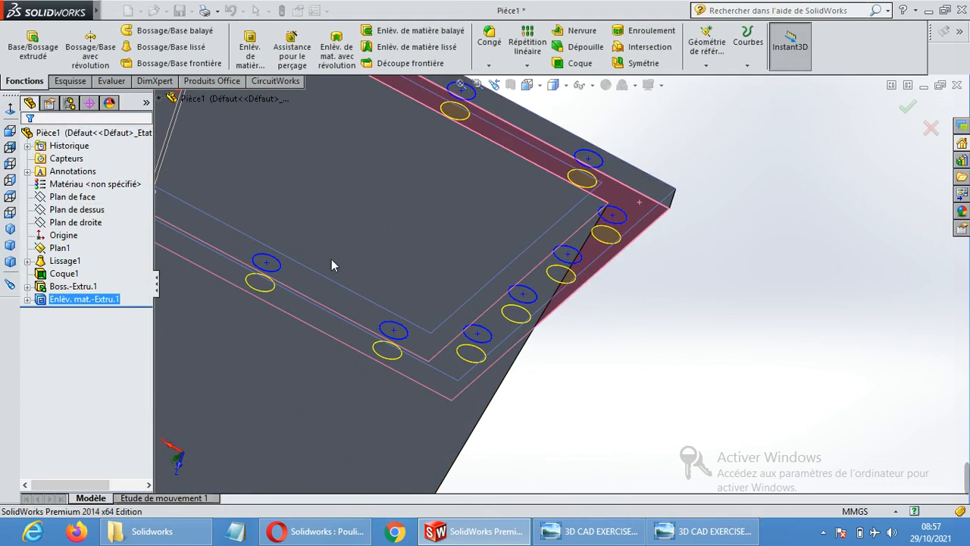
scroll(557, 310, "up", 2)
scroll(555, 310, "up", 5)
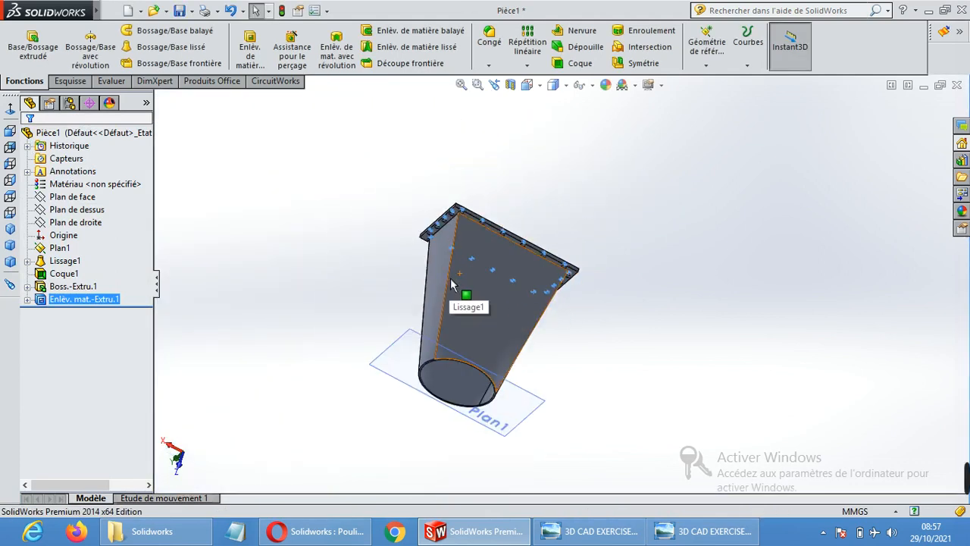
middle_click_drag(626, 222, 626, 201)
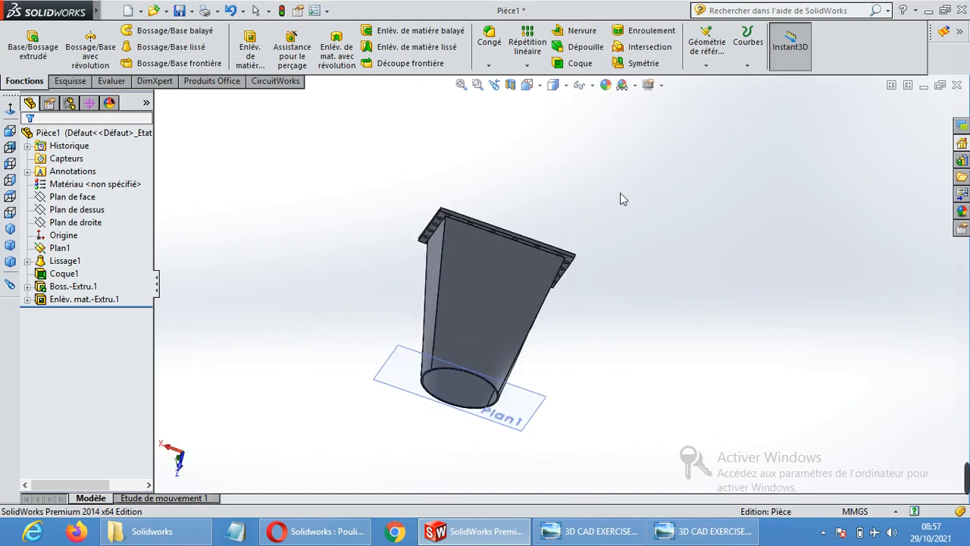
middle_click_drag(612, 349, 595, 399)
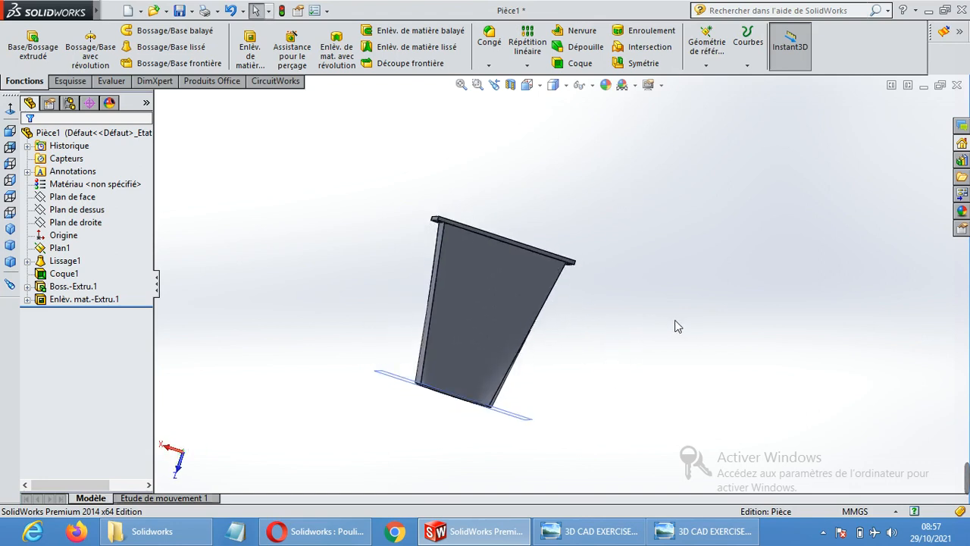
scroll(626, 350, "up", 3)
scroll(583, 335, "down", 3)
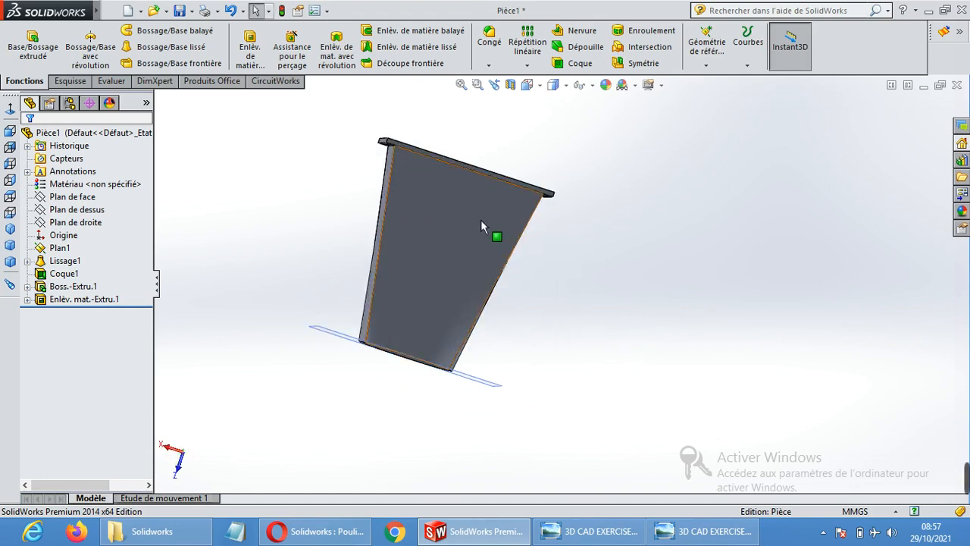
Step: On Plan de dessus, sketch a vertical line about 260 mm long down from the circular end's centre, then a horizontal line about 260 mm to the right
left_click(66, 213)
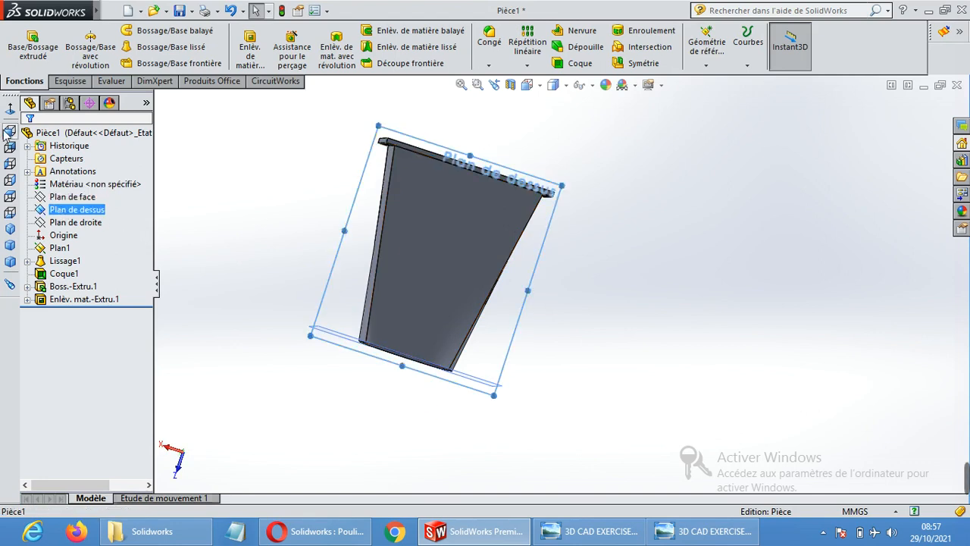
left_click(10, 109)
scroll(515, 357, "up", 5)
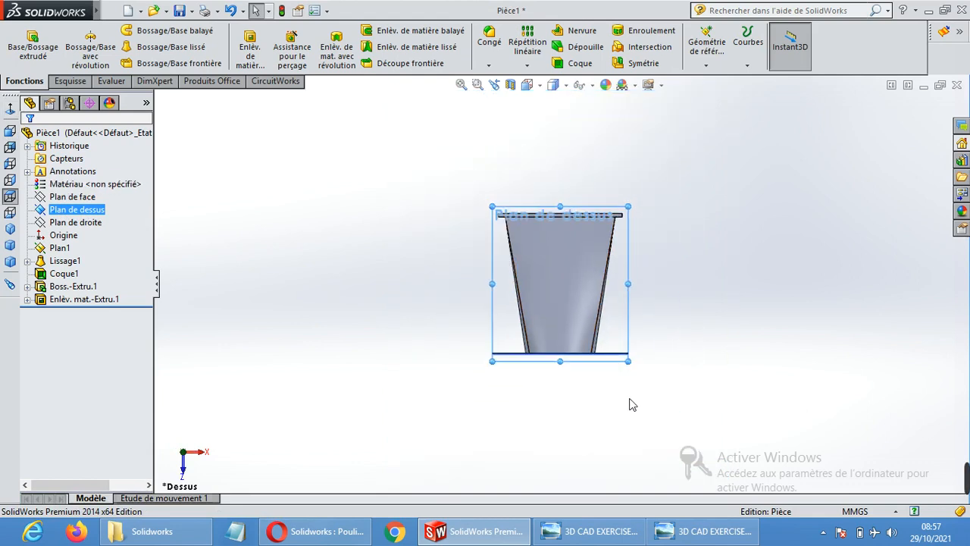
scroll(626, 406, "down", 2)
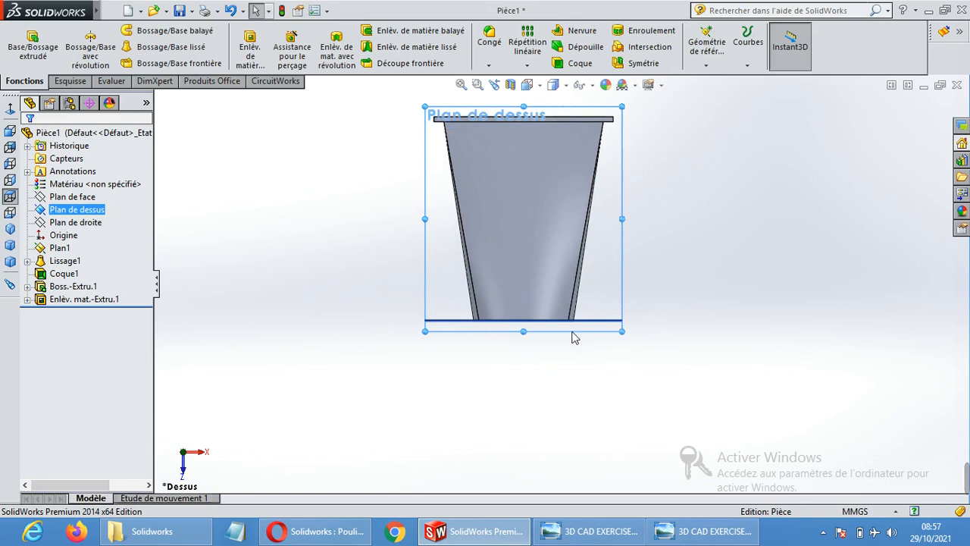
left_click(77, 82)
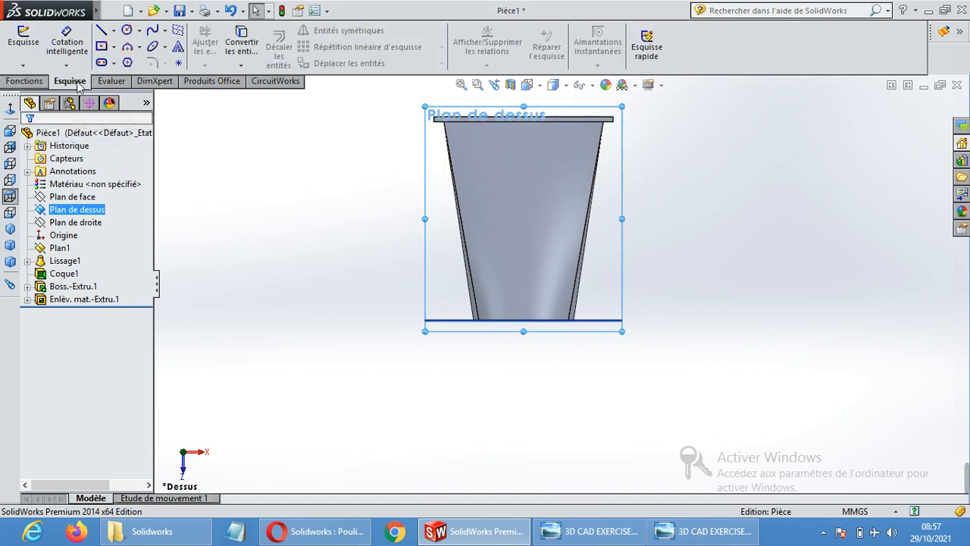
left_click(113, 35)
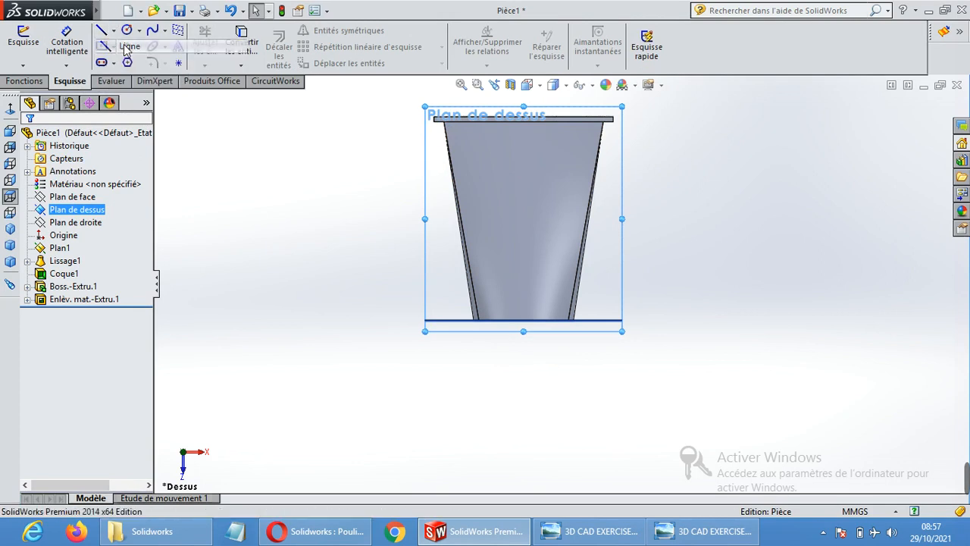
left_click(125, 45)
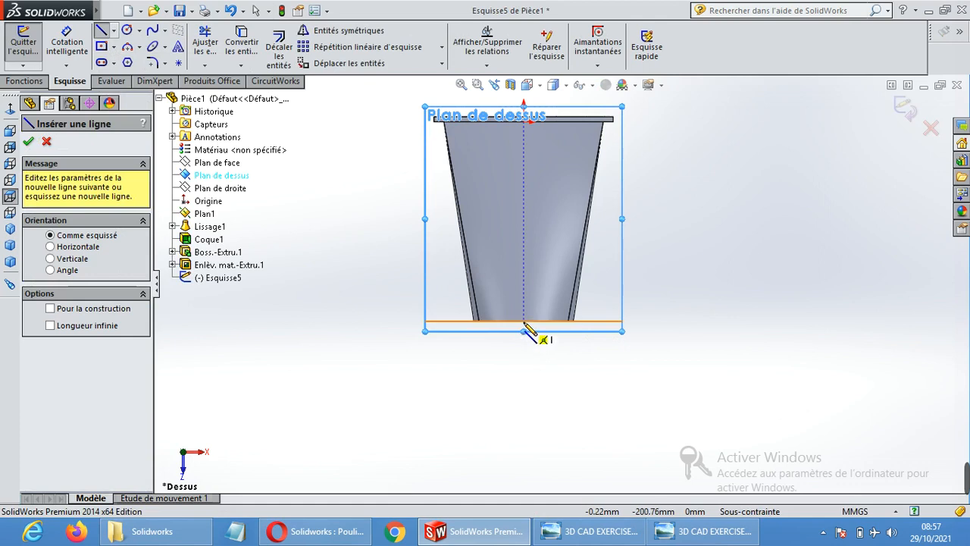
left_click(529, 330)
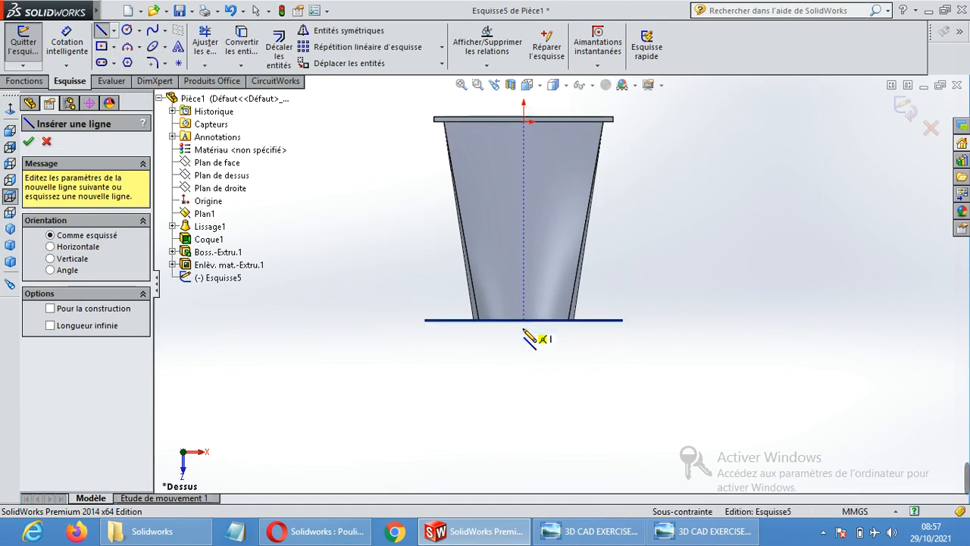
scroll(519, 443, "up", 2)
scroll(529, 440, "up", 1)
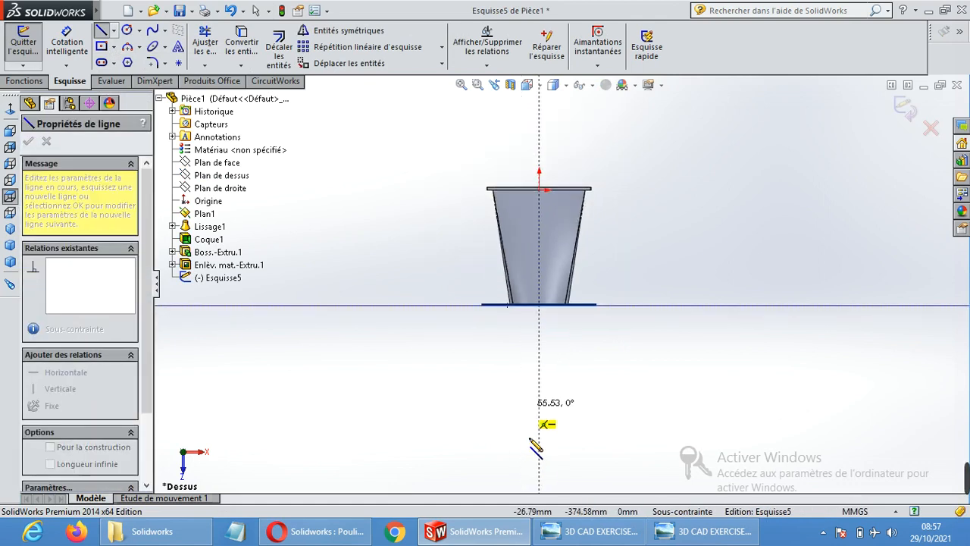
scroll(543, 449, "up", 2)
scroll(543, 449, "down", 2)
scroll(544, 449, "up", 1)
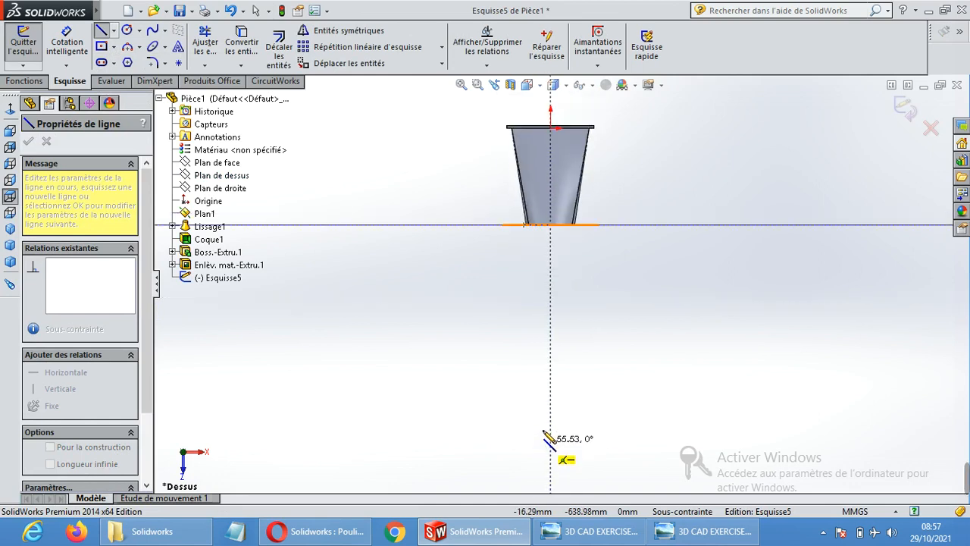
left_click(551, 364)
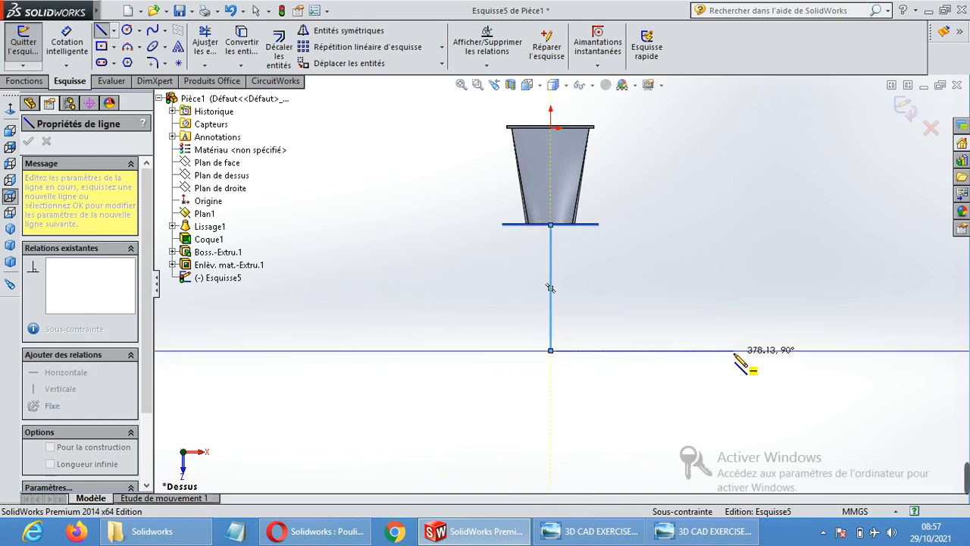
left_click(734, 351)
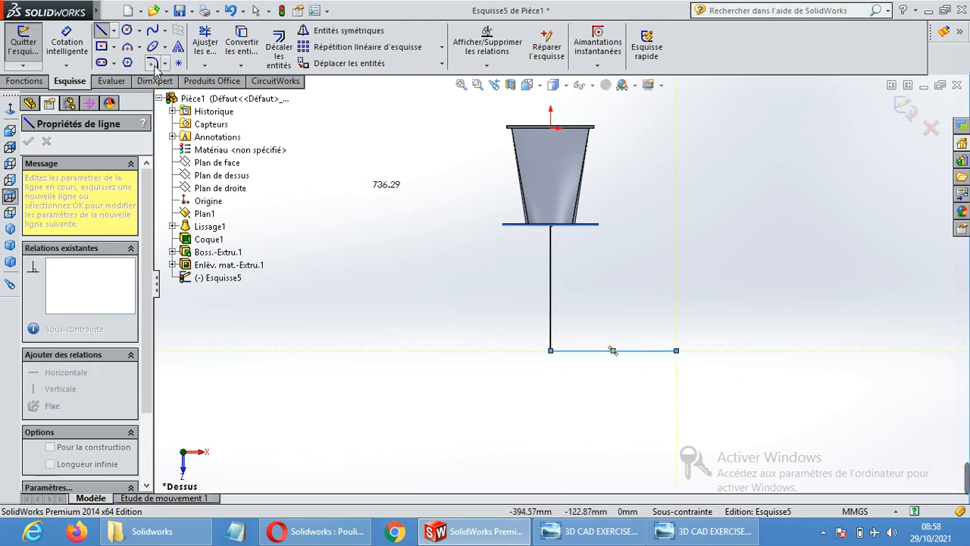
Step: Round the corner between the vertical and horizontal lines with a sketch fillet of 120 mm radius
left_click(154, 64)
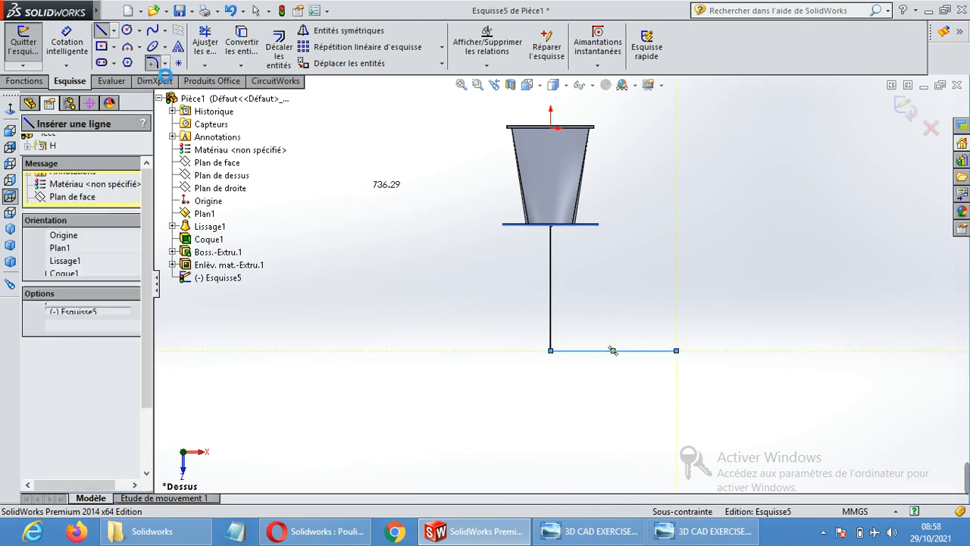
left_click(551, 314)
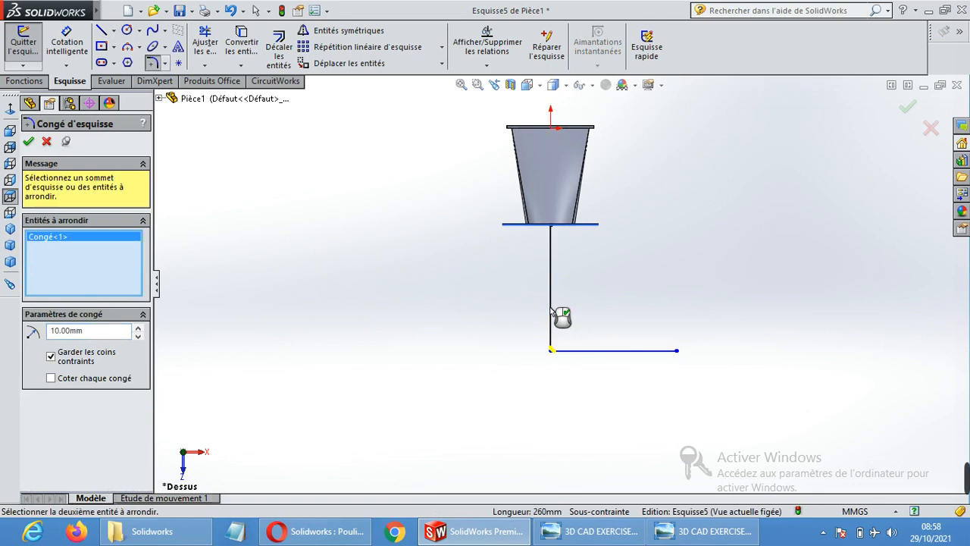
left_click(139, 331)
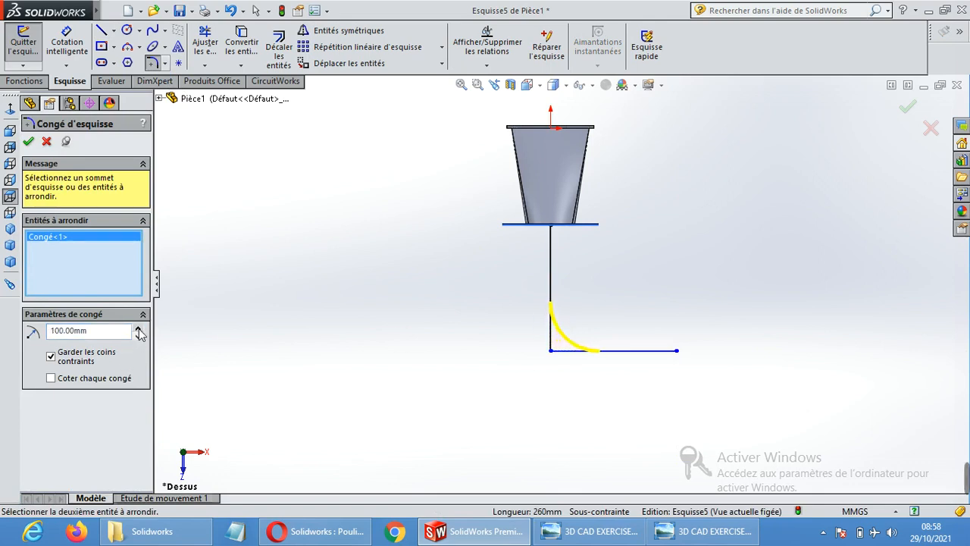
left_click(139, 331)
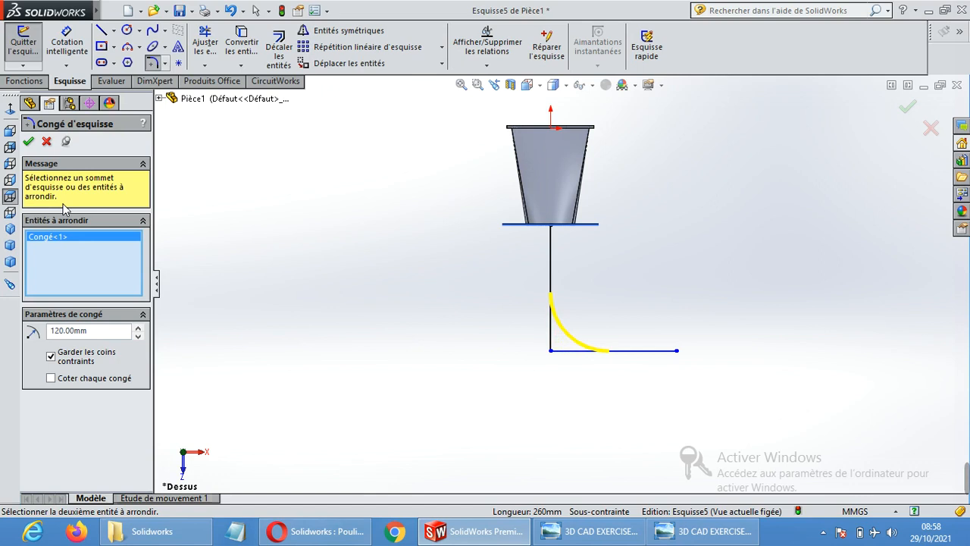
left_click(29, 143)
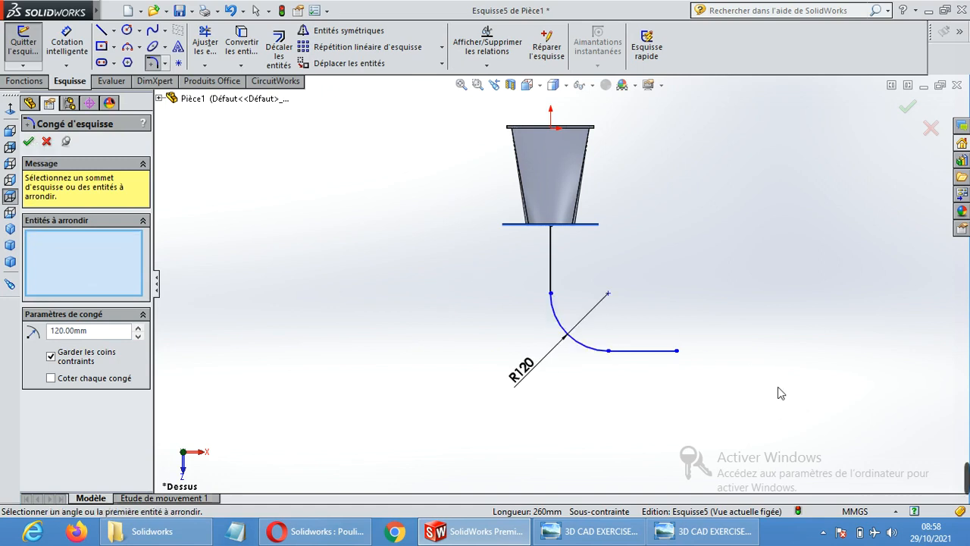
left_click(655, 353)
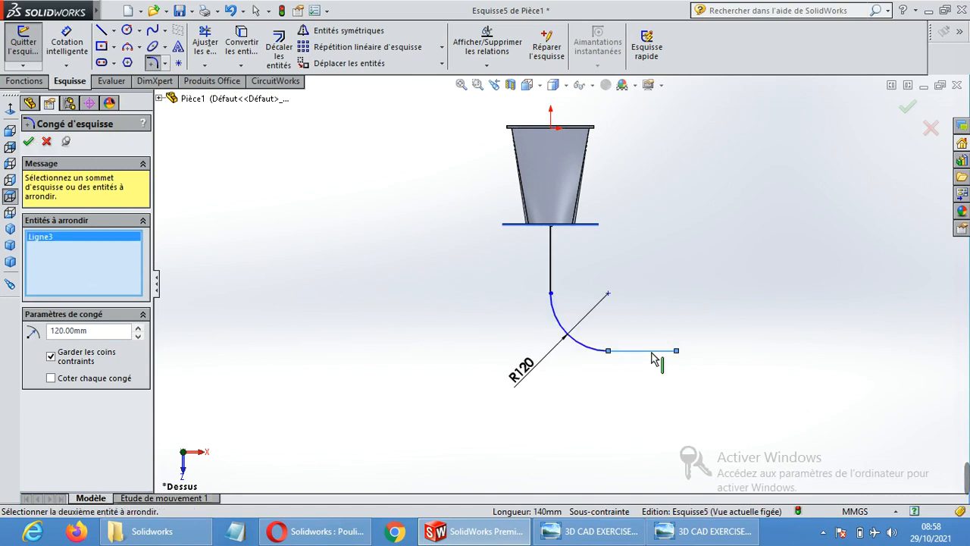
left_click(28, 144)
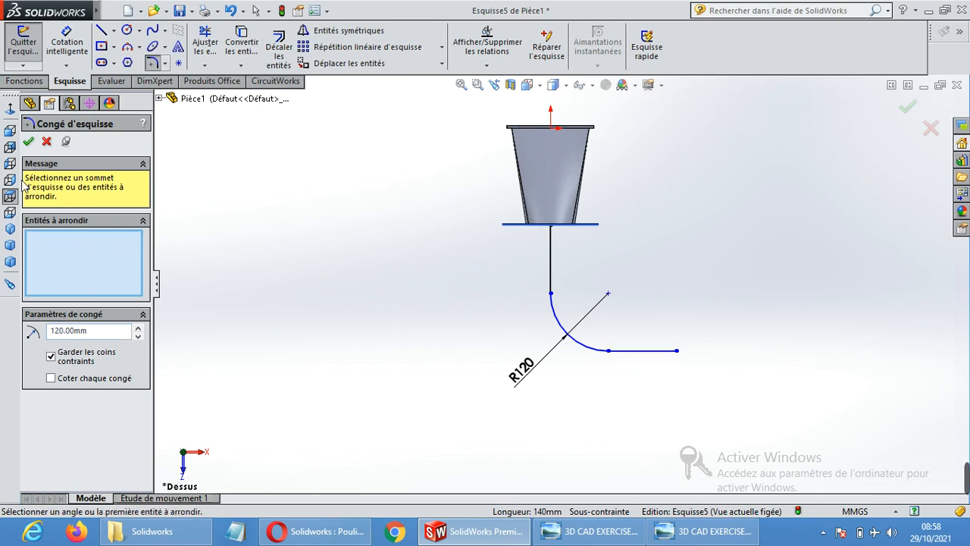
left_click(29, 141)
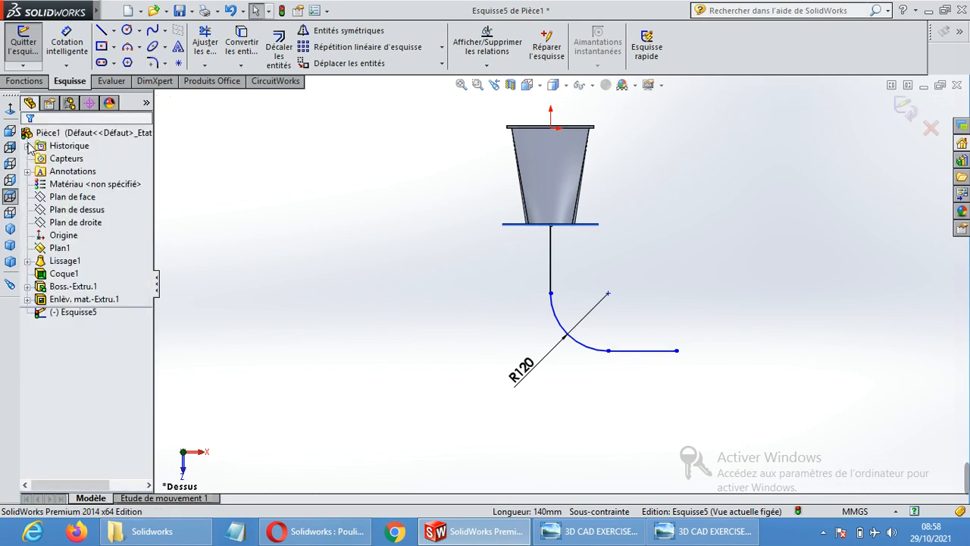
Step: Set the path's horizontal line length to 200 mm and exit the sketch
left_click(656, 351)
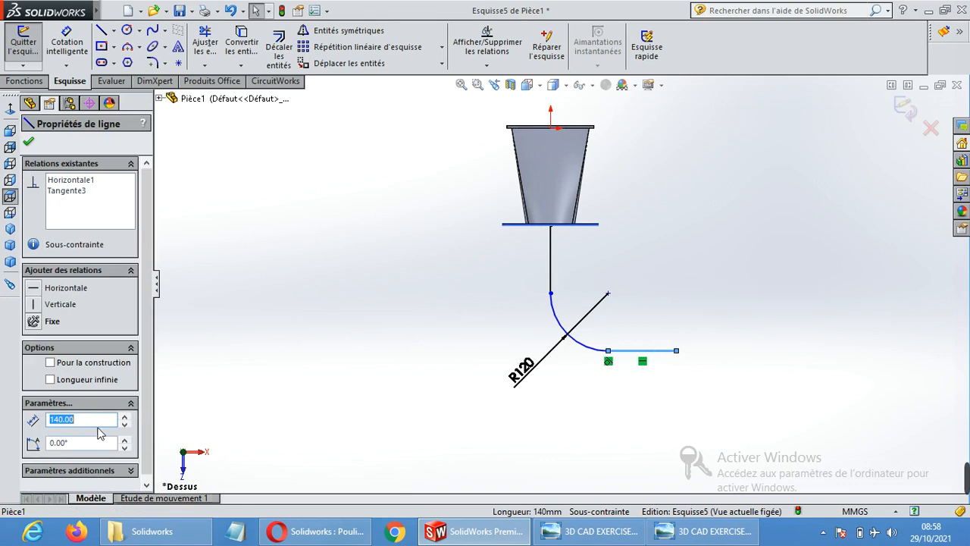
type("200")
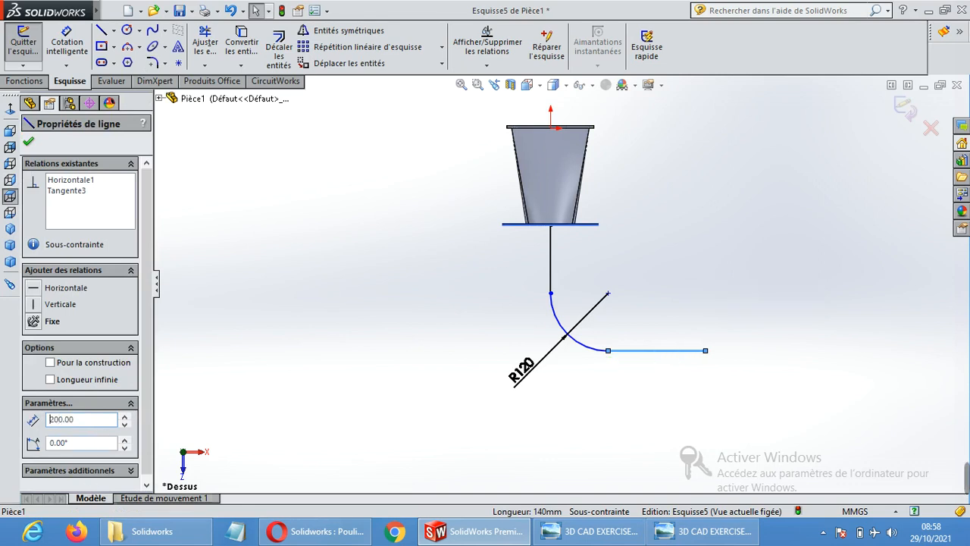
left_click(28, 142)
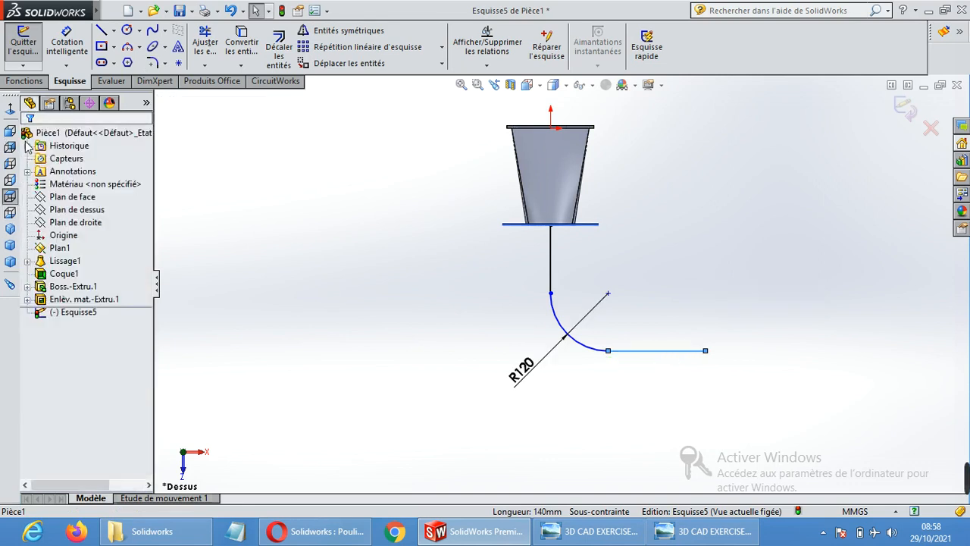
left_click(810, 211)
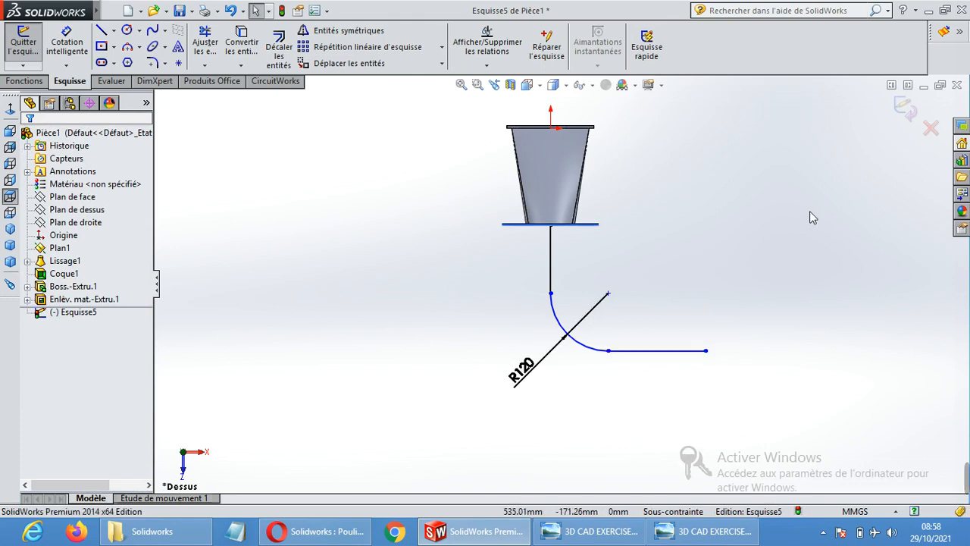
left_click(904, 106)
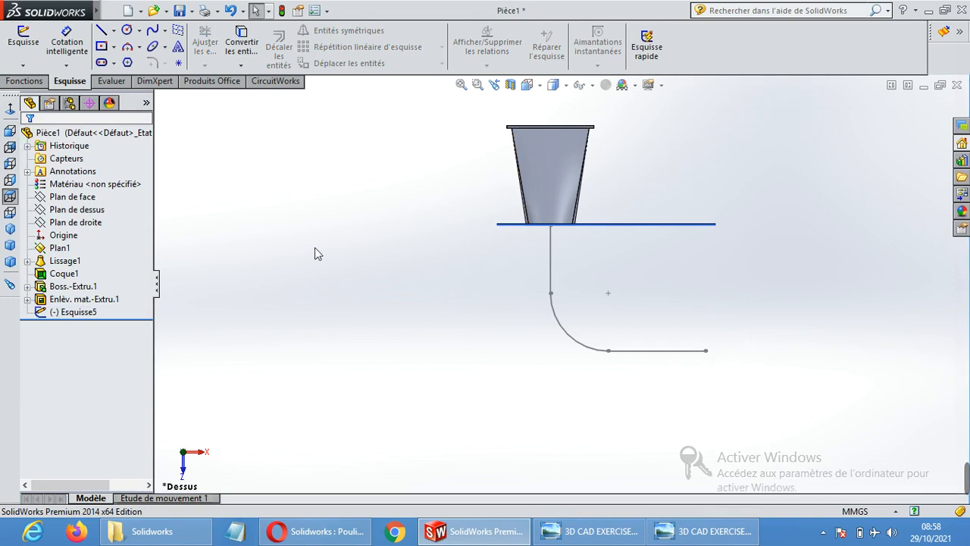
Step: Create a reference plane parallel to Plan de droite through the free endpoint of the path's horizontal line
left_click(76, 209)
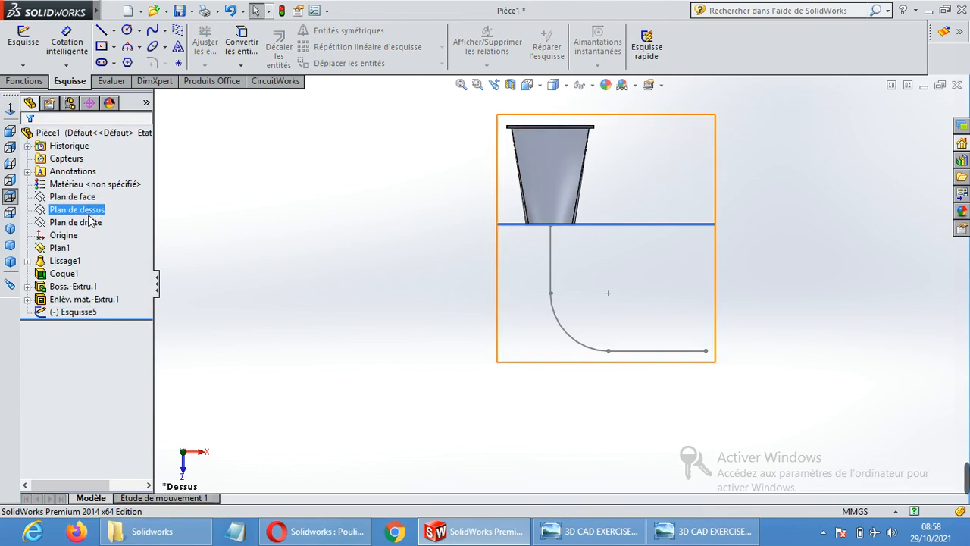
left_click(84, 222)
left_click(92, 225)
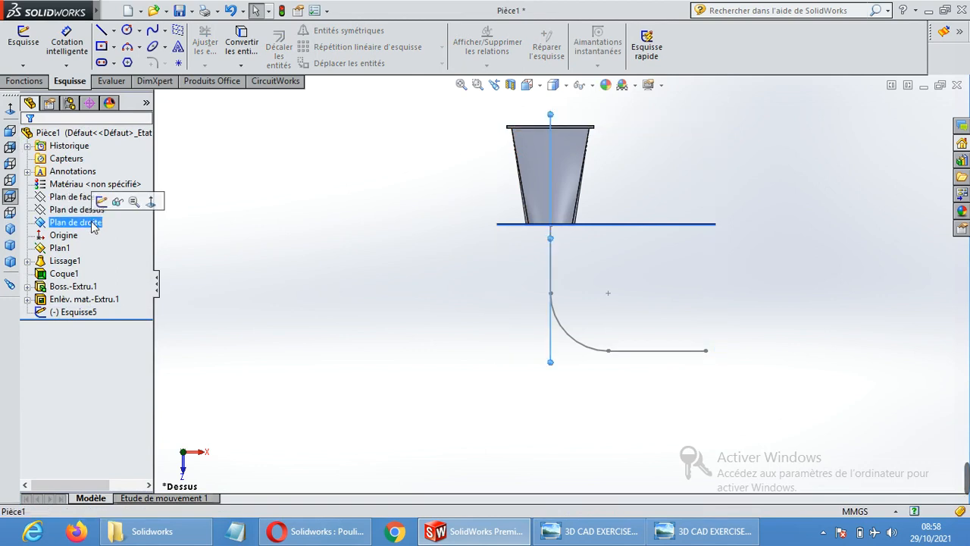
left_click(24, 81)
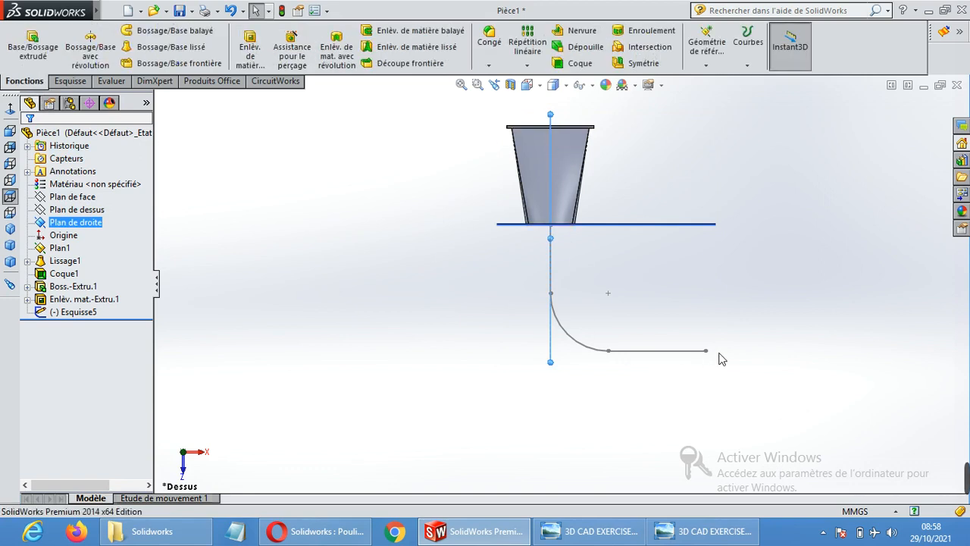
left_click(706, 65)
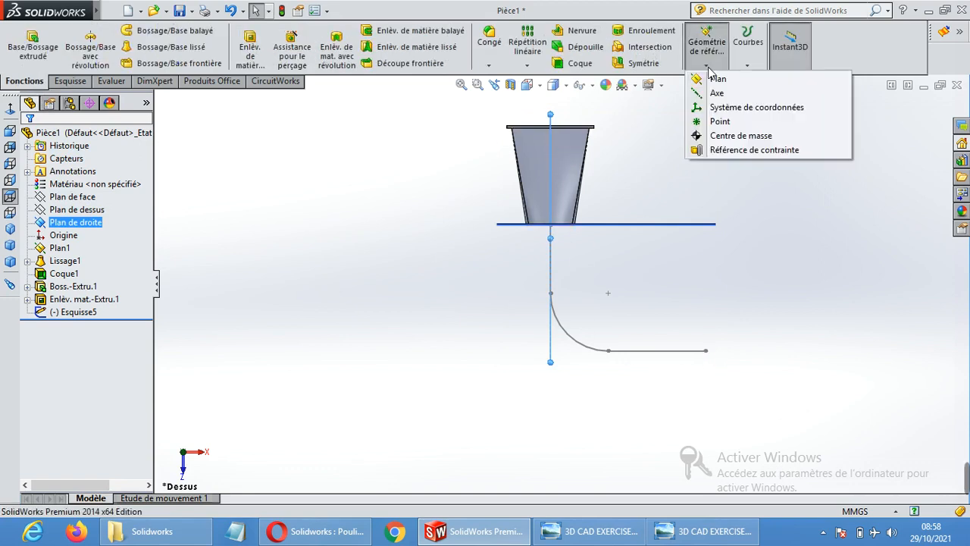
left_click(719, 80)
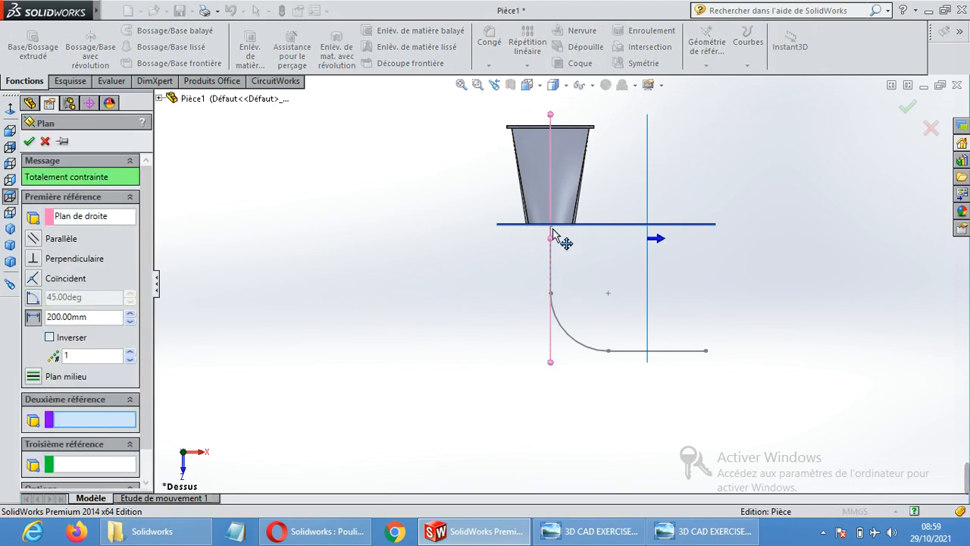
left_click(705, 352)
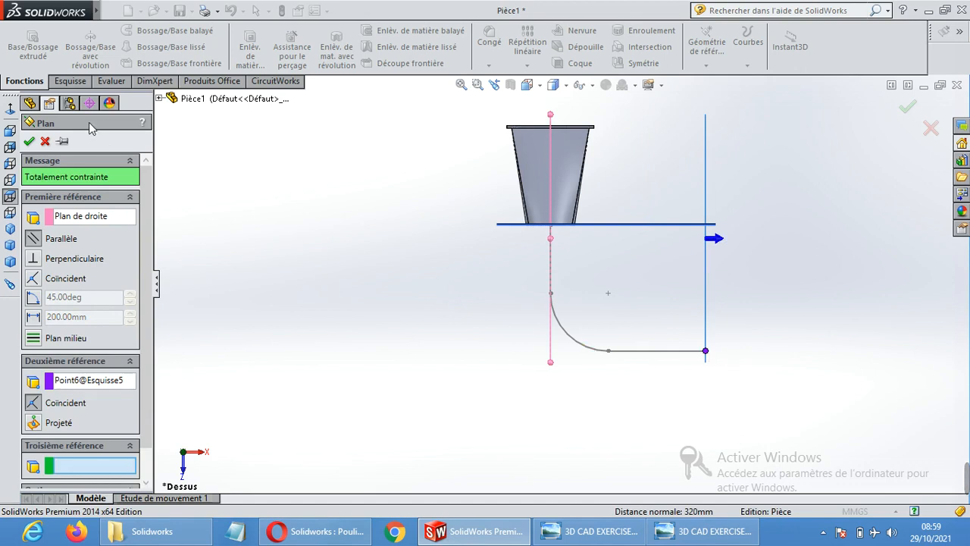
left_click(30, 141)
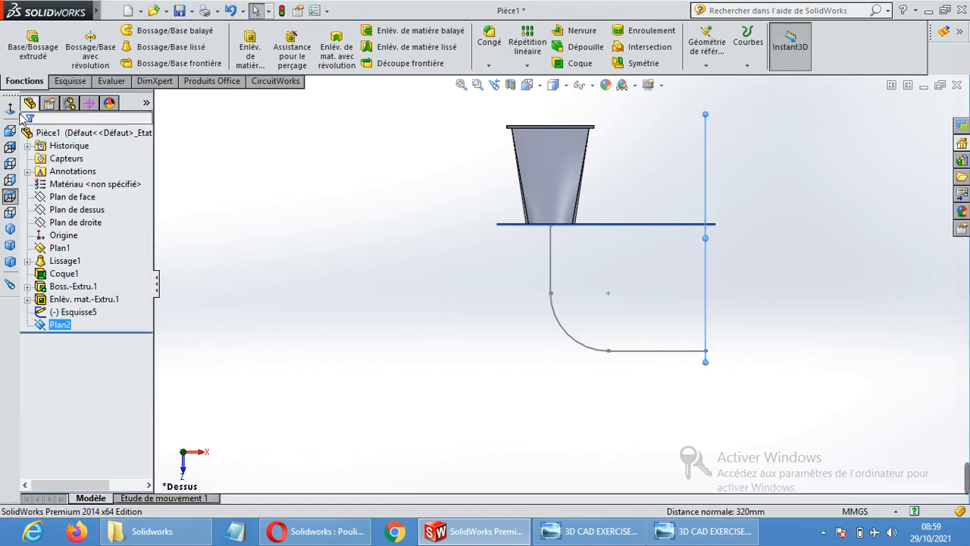
Step: On the new plane, sketch a circle of 45 mm radius centred on the path's free endpoint and exit the sketch
middle_click_drag(766, 358, 696, 349)
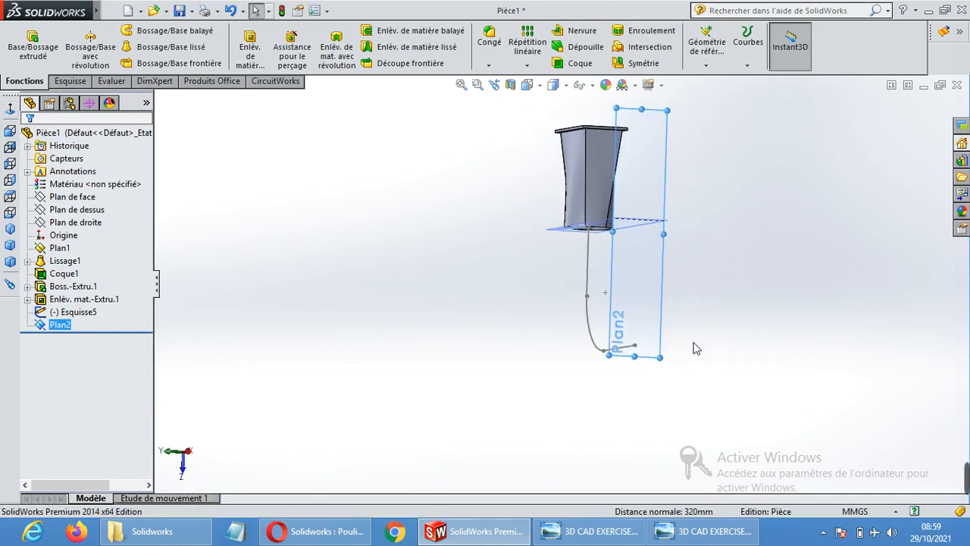
scroll(645, 353, "down", 6)
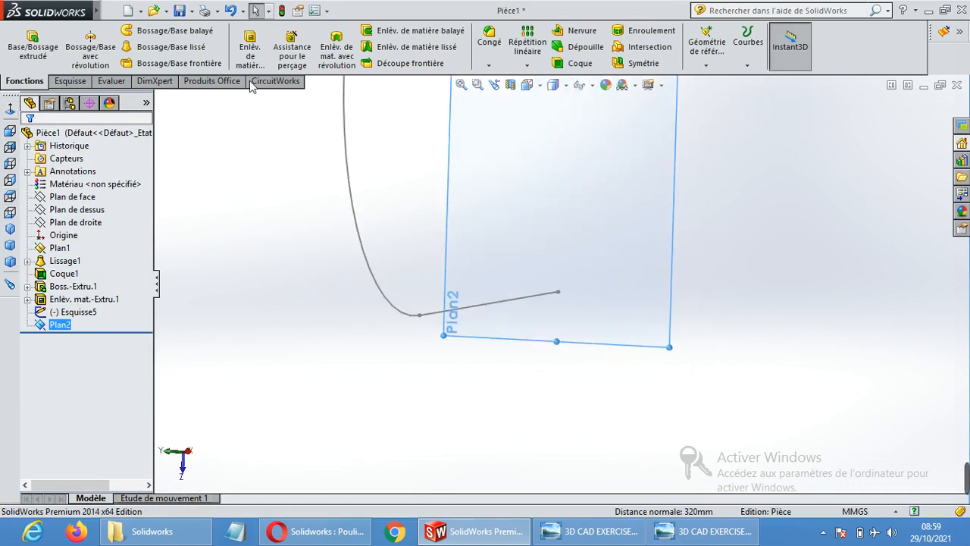
left_click(69, 81)
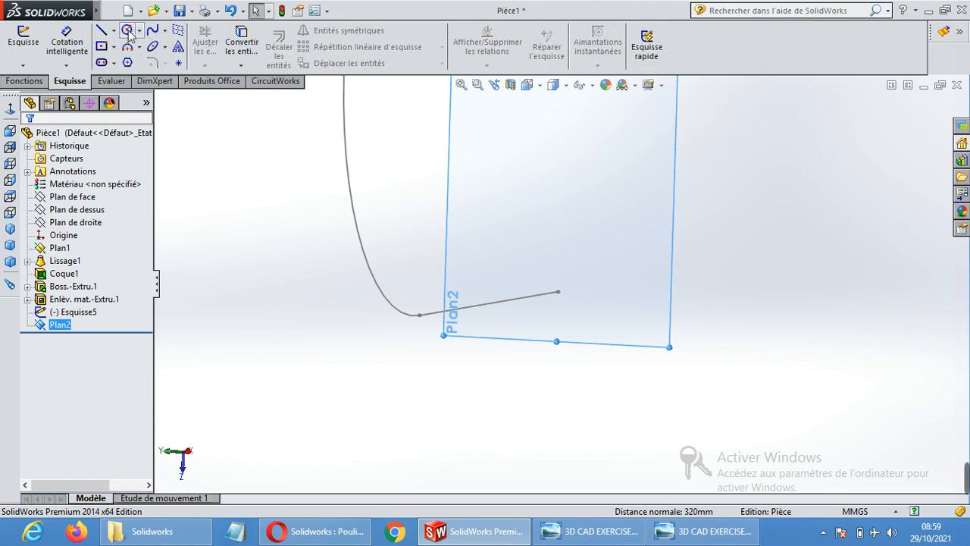
left_click(126, 31)
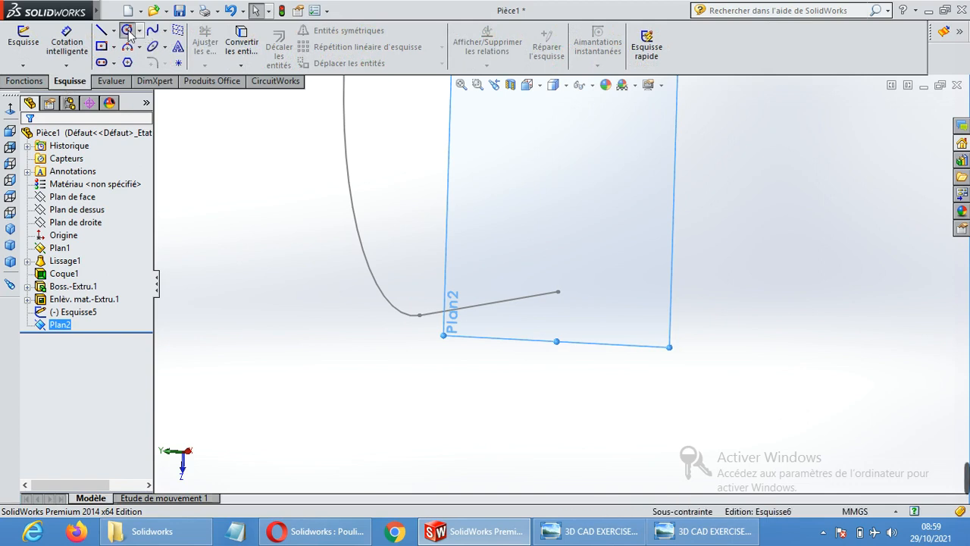
left_click(557, 292)
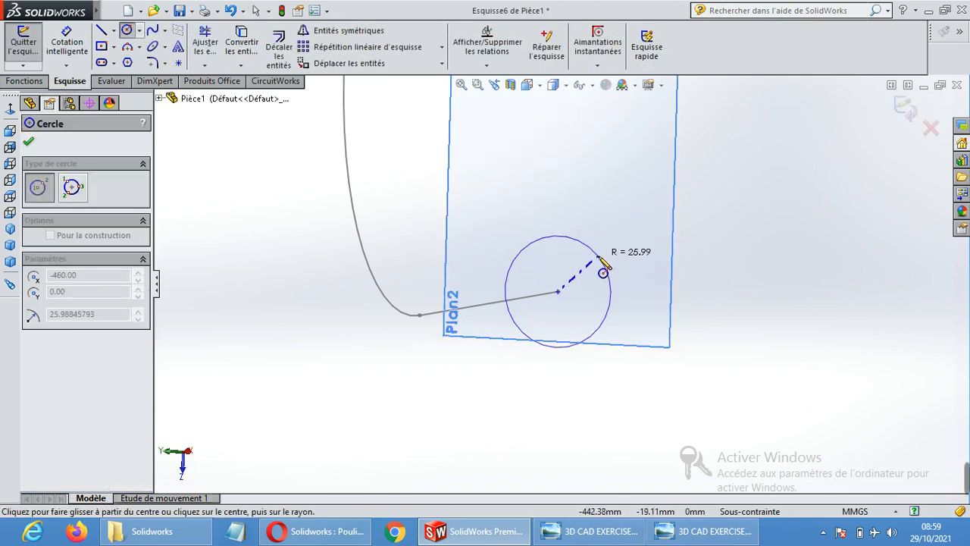
scroll(604, 272, "up", 4)
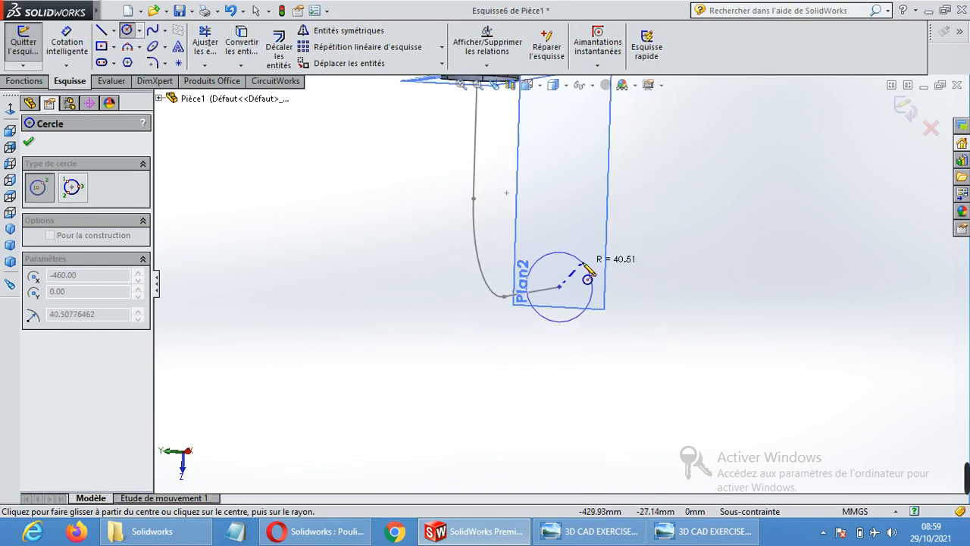
left_click(586, 279)
type("4")
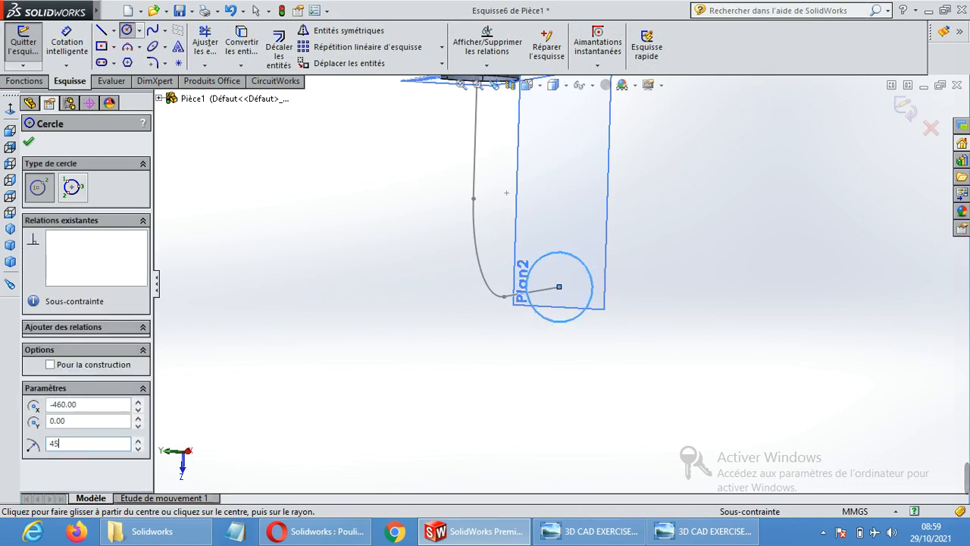
type("5")
key("Return")
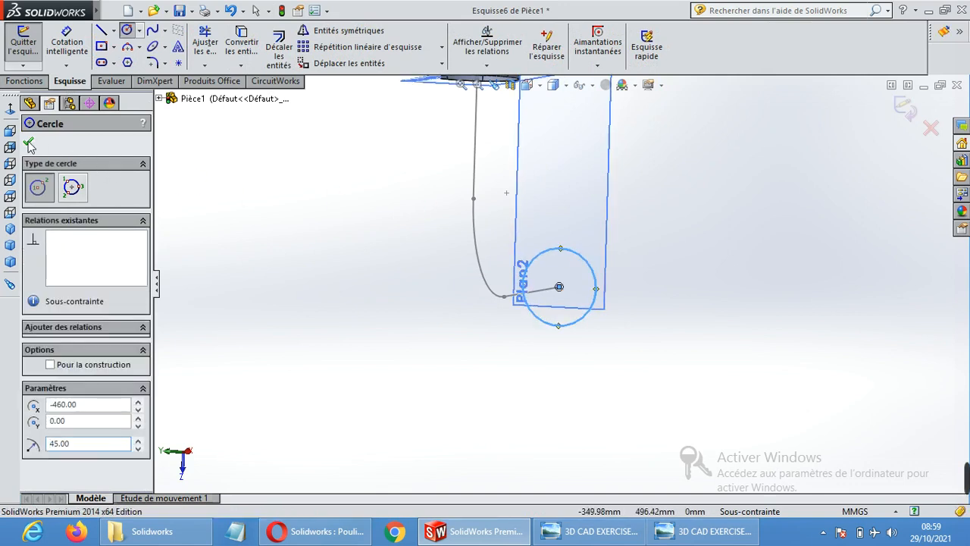
left_click(29, 144)
middle_click_drag(715, 335, 737, 260)
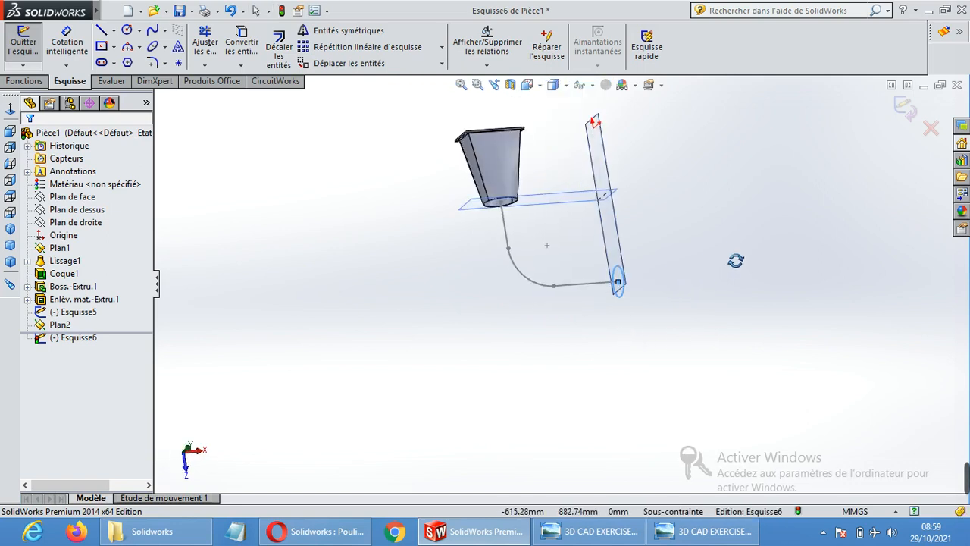
scroll(652, 282, "down", 2)
left_click(906, 110)
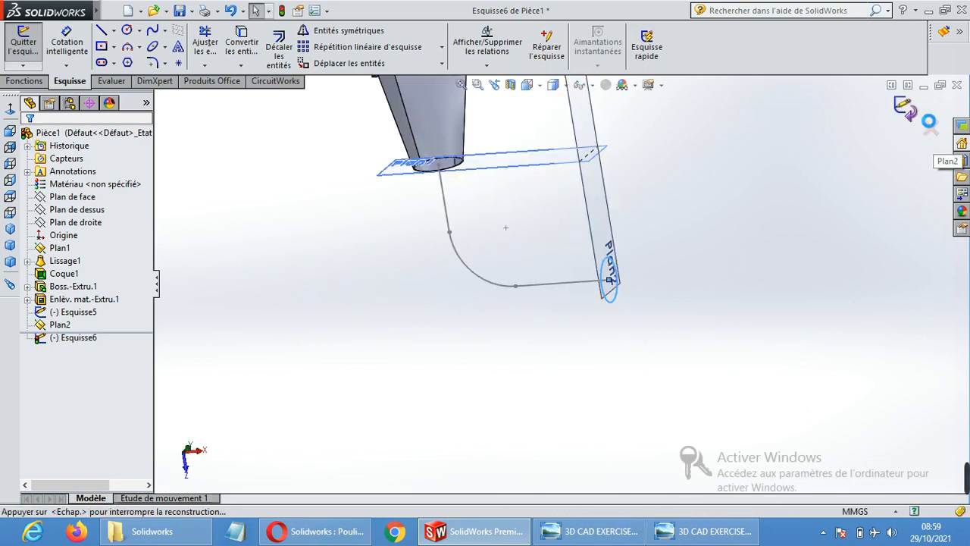
Step: Hide the reference planes in the graphics area
scroll(673, 207, "up", 2)
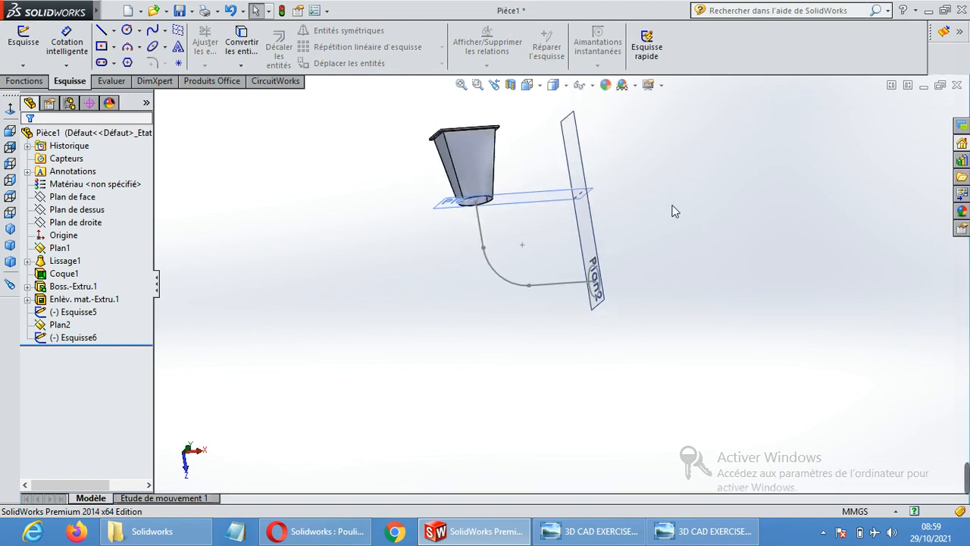
scroll(669, 207, "down", 3)
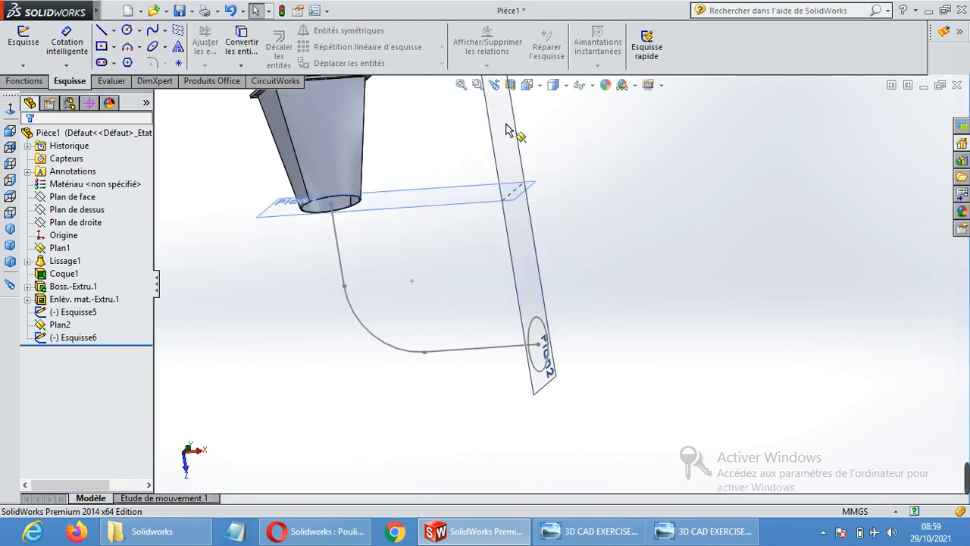
left_click(590, 86)
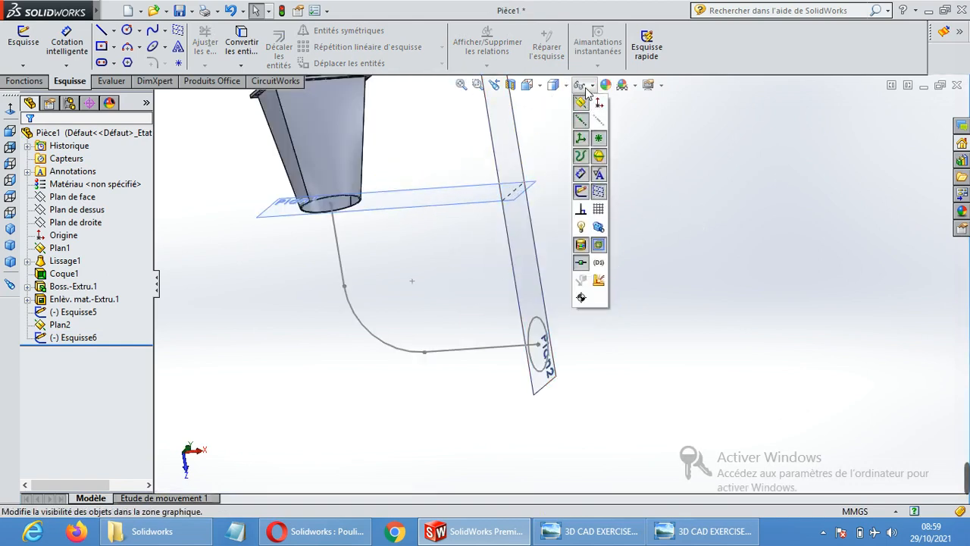
left_click(581, 103)
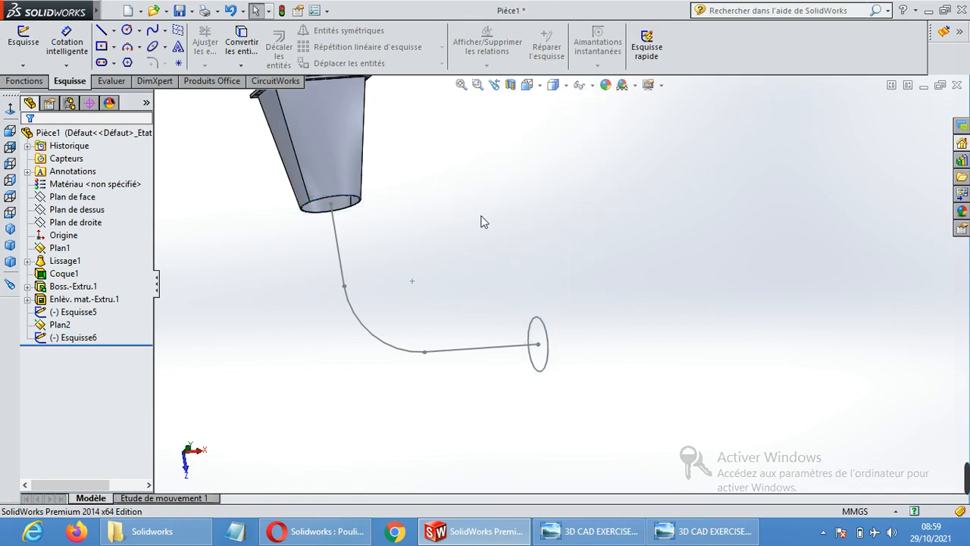
Step: Sweep the 45 mm radius circle along the filleted L-shaped path to form a solid pipe elbow
left_click(26, 82)
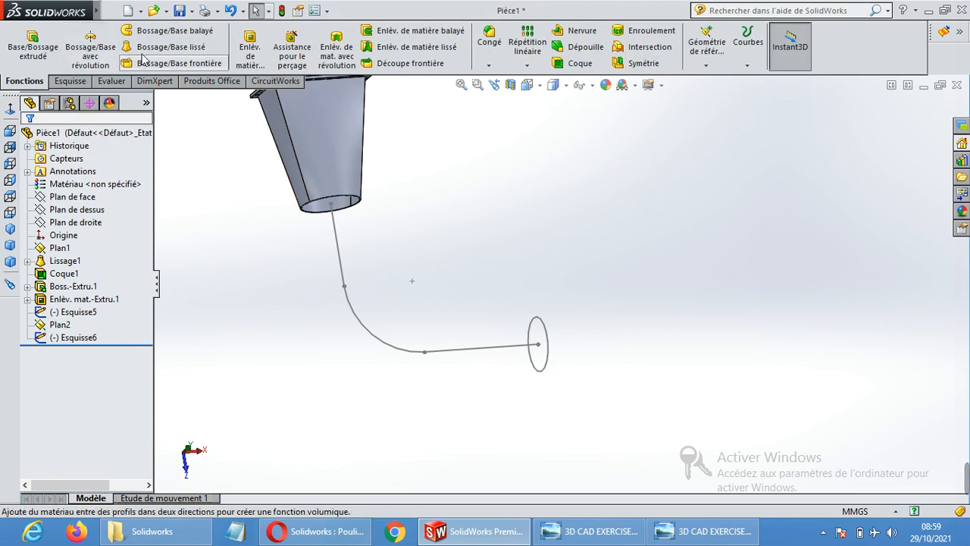
left_click(161, 33)
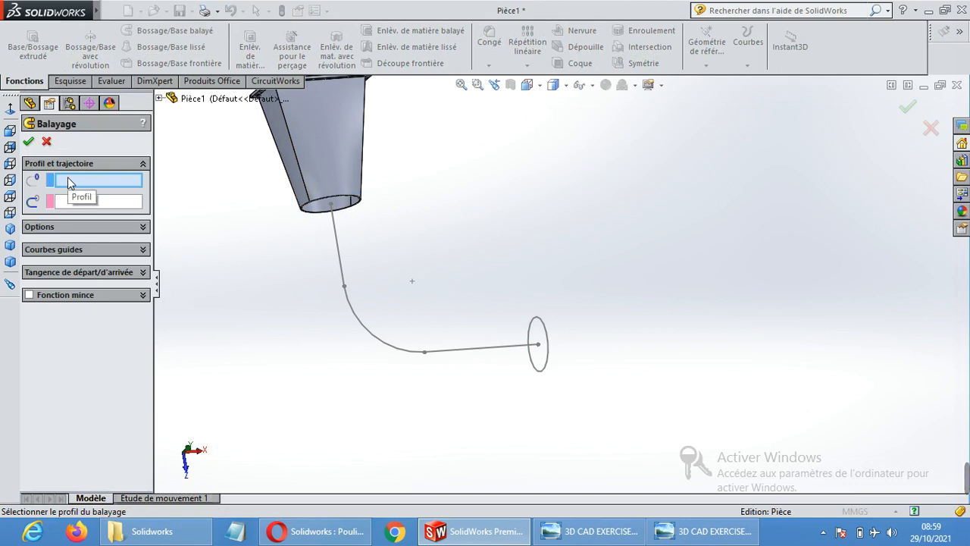
left_click(536, 371)
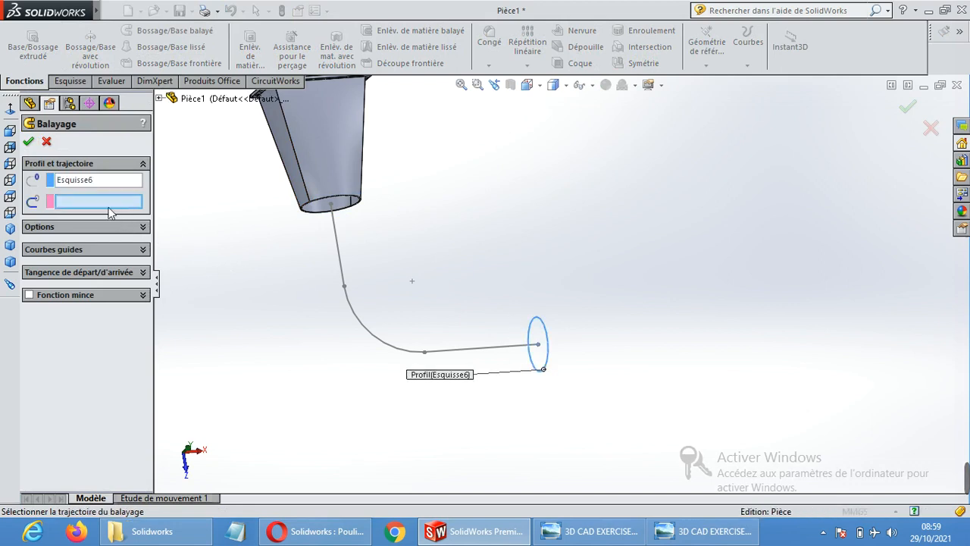
left_click(505, 351)
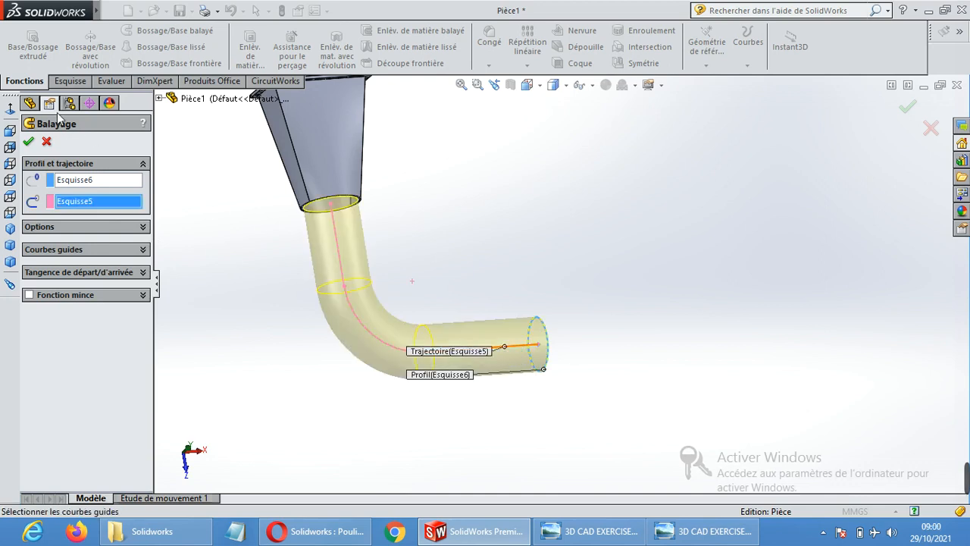
left_click(29, 143)
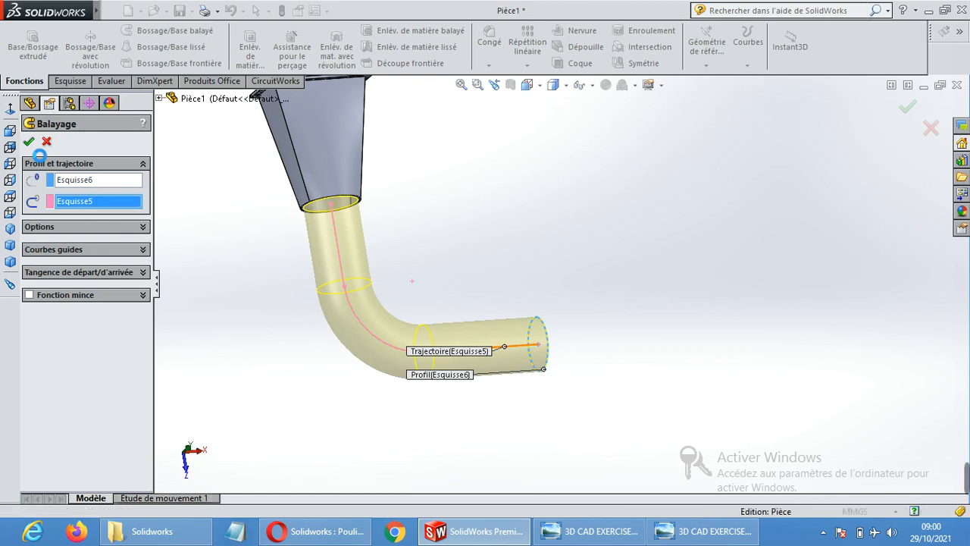
left_click(651, 283)
scroll(651, 284, "up", 1)
middle_click_drag(591, 252, 529, 290)
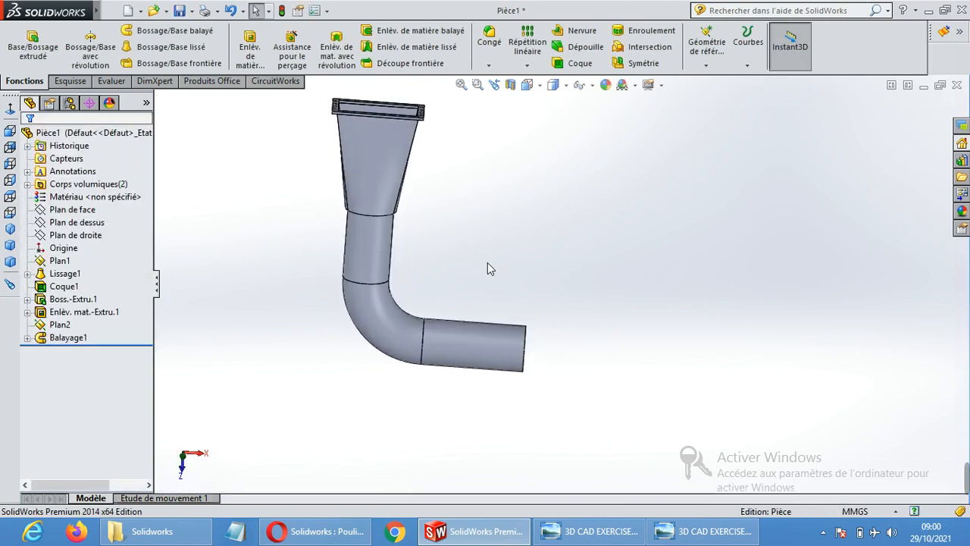
Step: Shell the swept pipe elbow to a 2 mm wall thickness, removing its free end face and the end face inside the transition
scroll(488, 264, "down", 3)
middle_click_drag(762, 398, 718, 357)
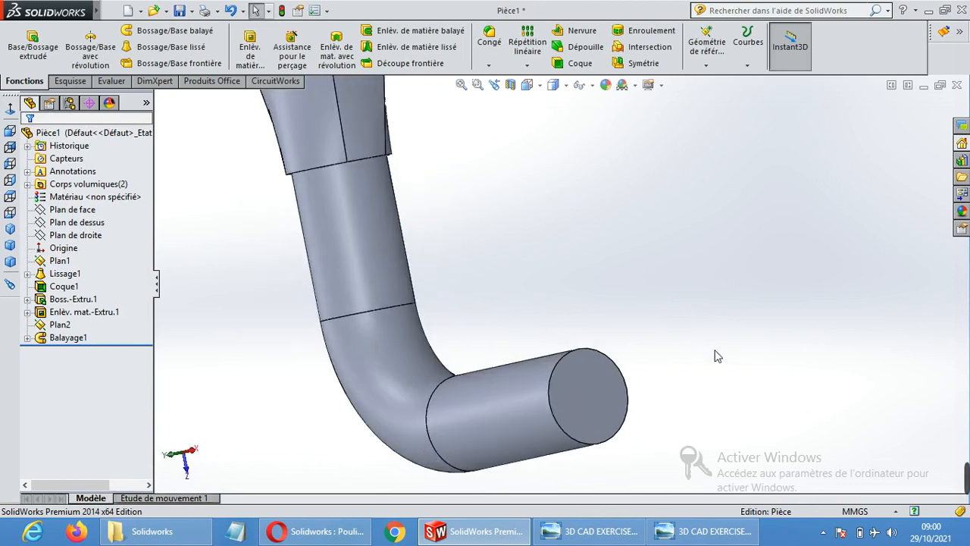
left_click(580, 63)
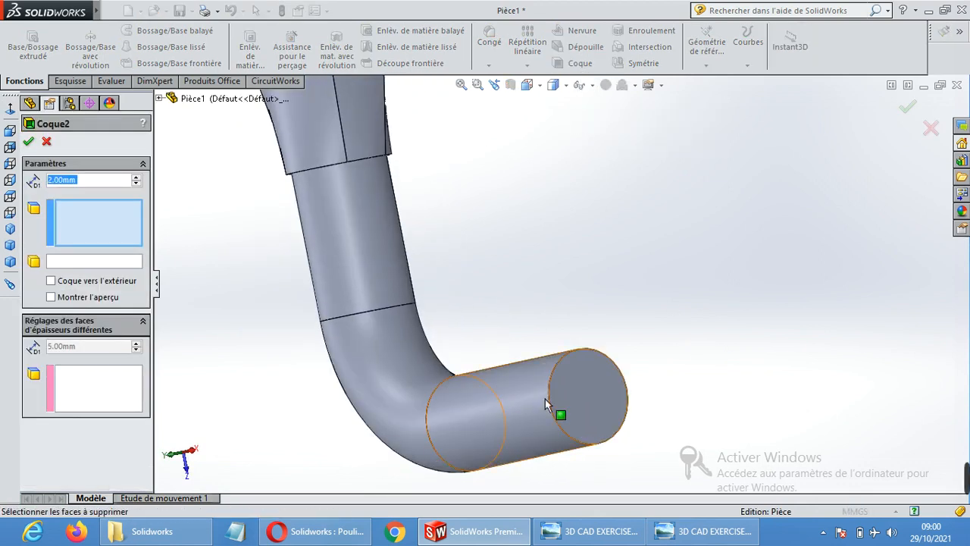
left_click(588, 389)
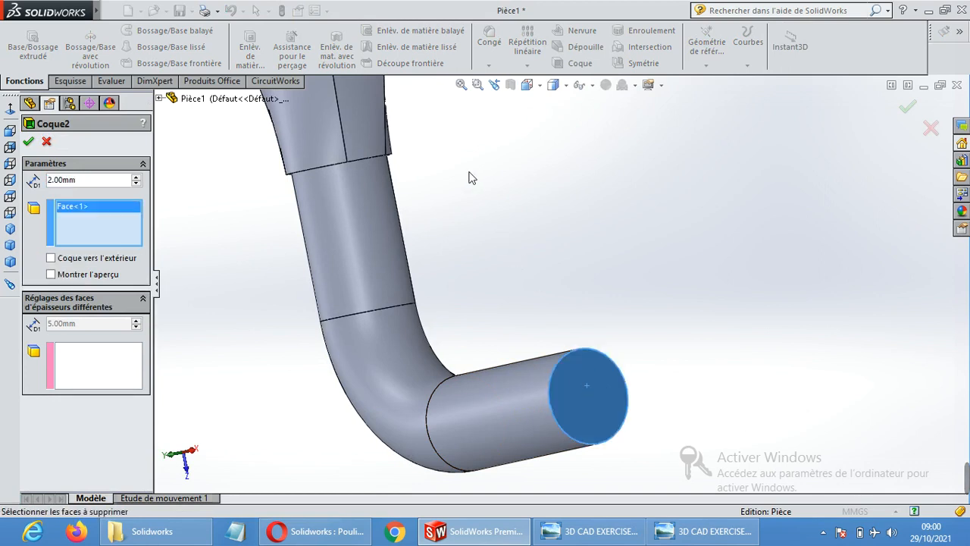
middle_click_drag(470, 175, 480, 354)
scroll(413, 240, "down", 5)
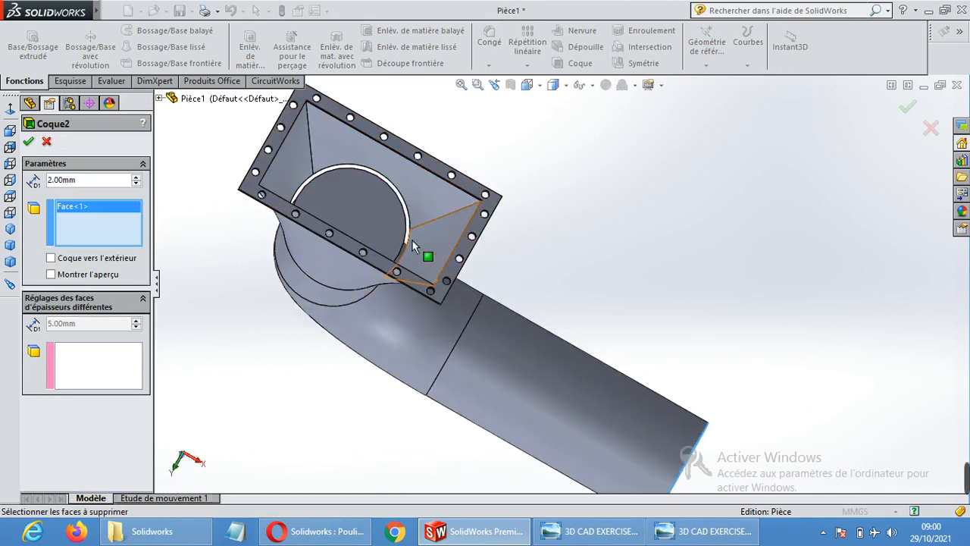
left_click(354, 176)
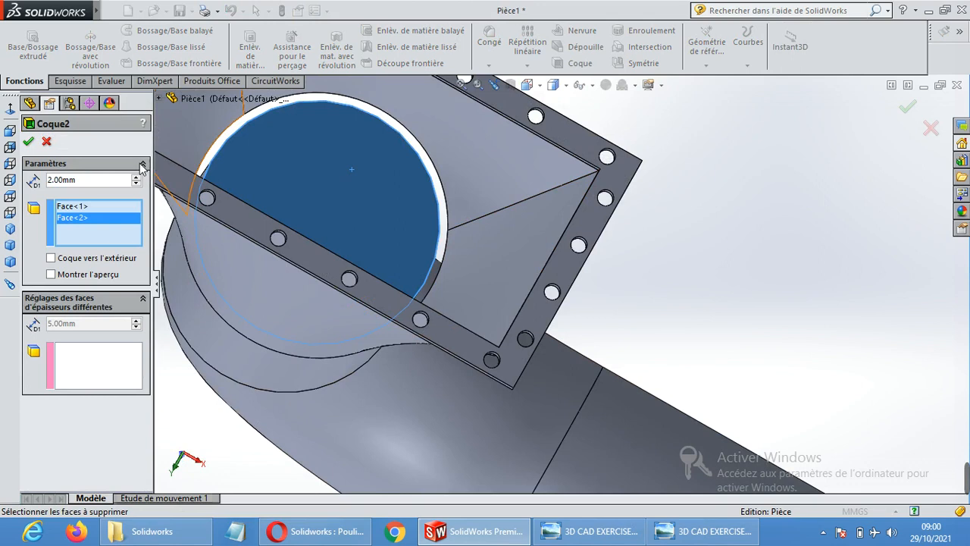
left_click(28, 141)
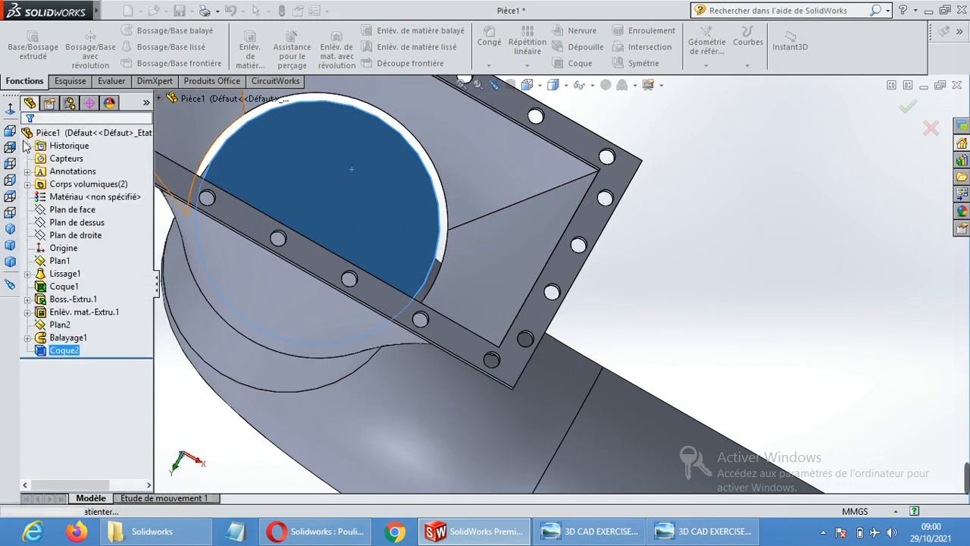
Step: Examine the shelled elbow from several sides, focusing on its joint with the transition's circular end
scroll(574, 278, "up", 5)
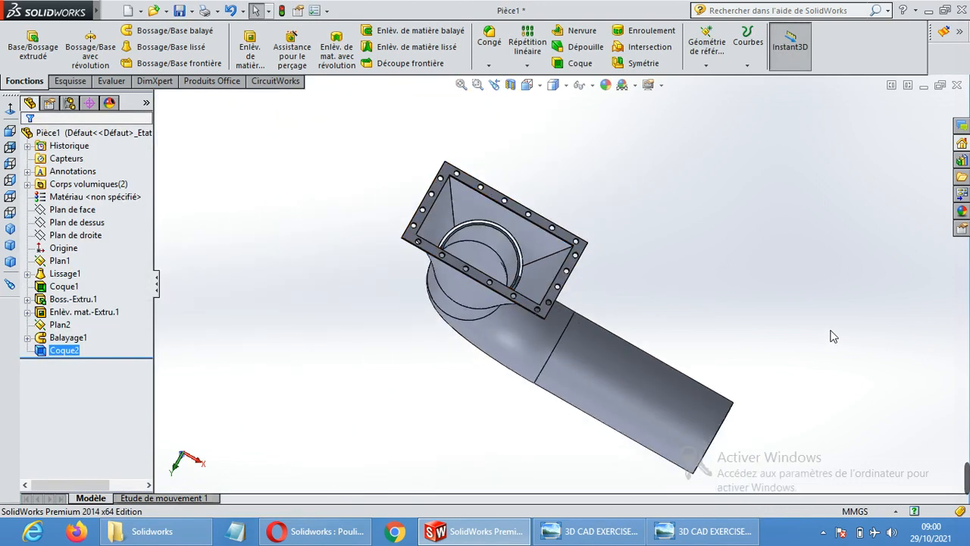
middle_click_drag(833, 337, 832, 204)
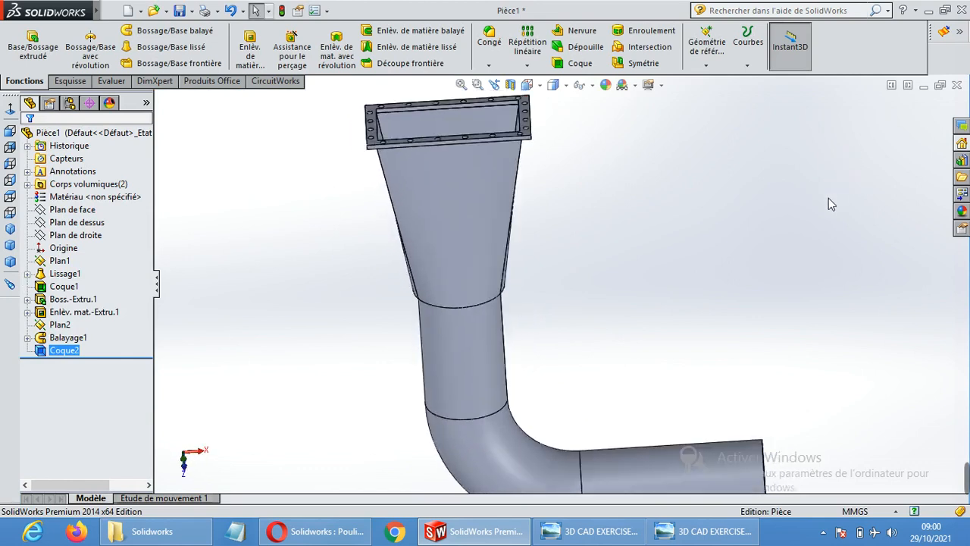
middle_click_drag(751, 395, 445, 411)
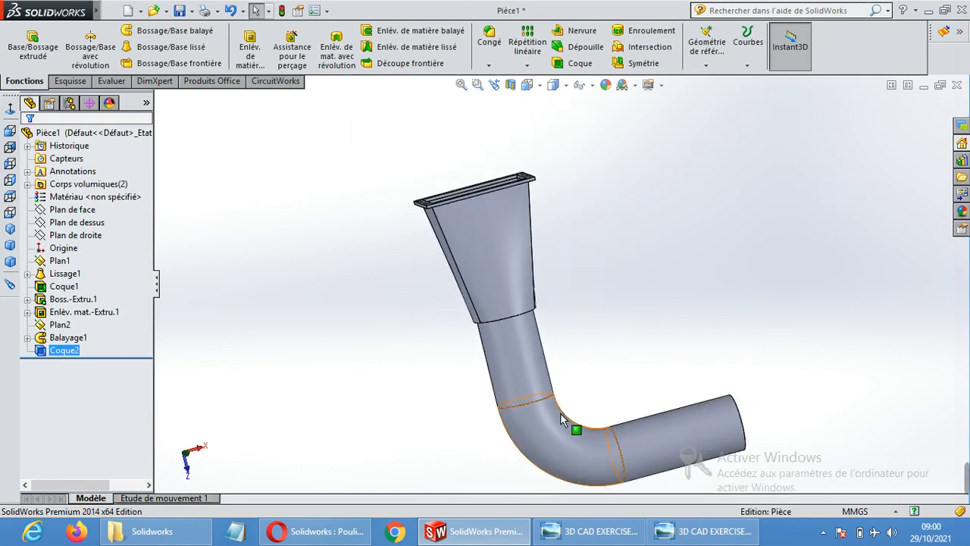
scroll(552, 443, "up", 1)
scroll(546, 341, "down", 5)
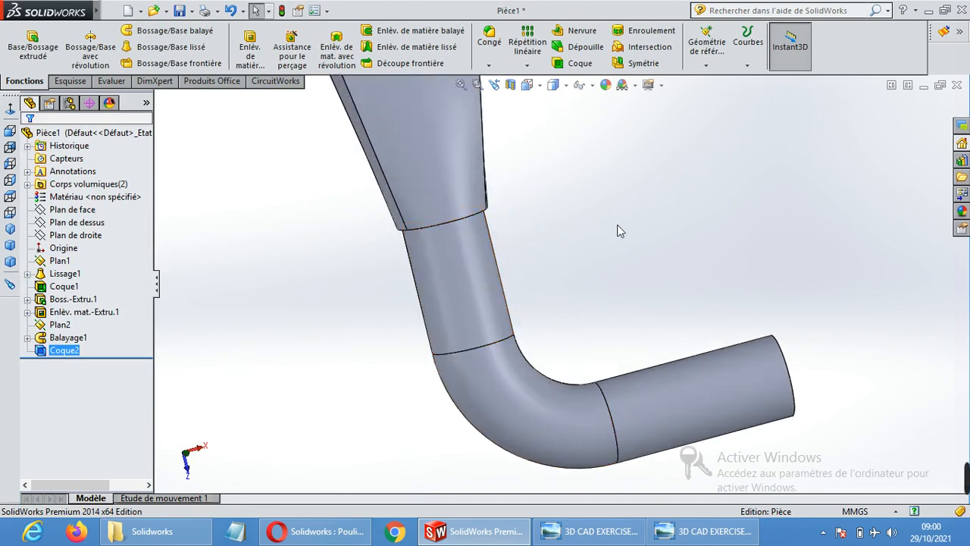
middle_click_drag(618, 230, 608, 133)
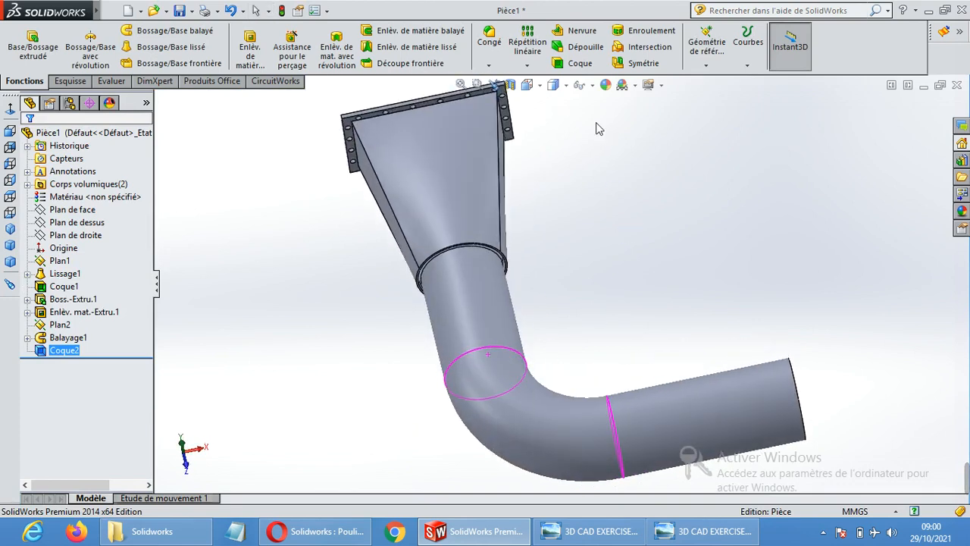
middle_click_drag(573, 294, 574, 232)
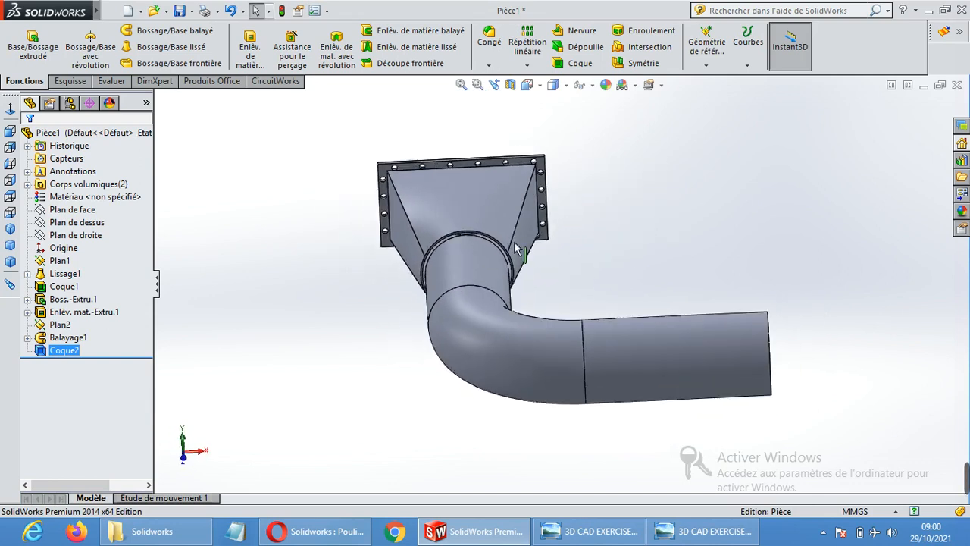
scroll(516, 248, "down", 6)
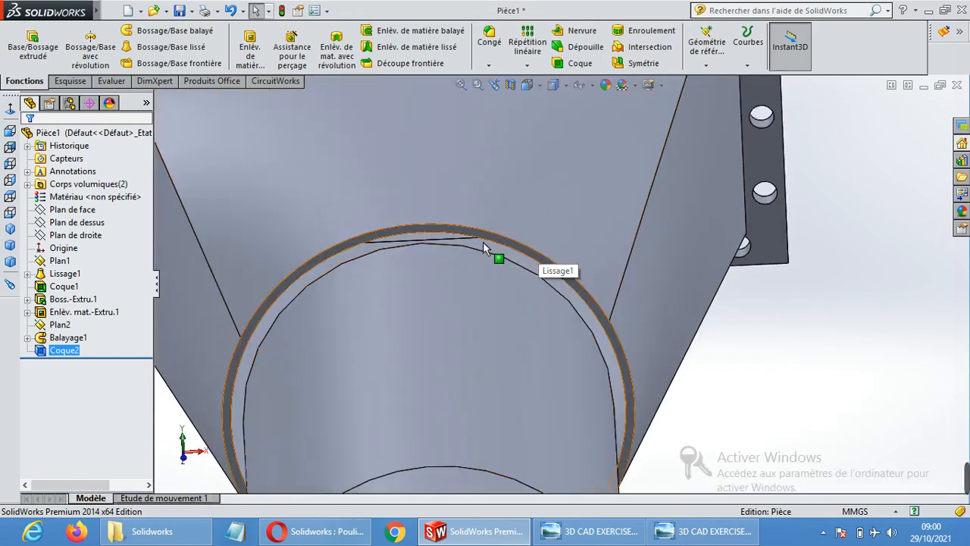
Step: Measure the radius of the outer circular edge at the transition's round end
left_click(119, 85)
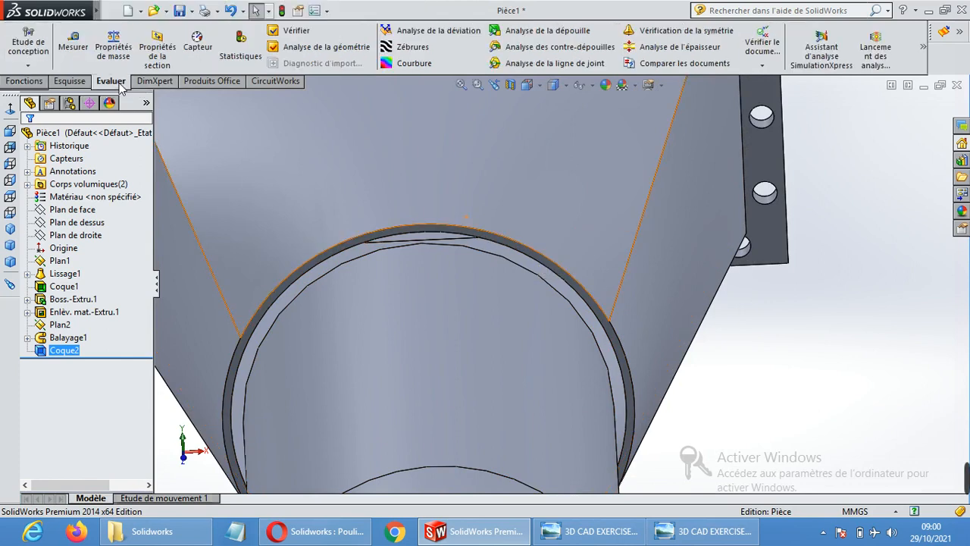
left_click(73, 42)
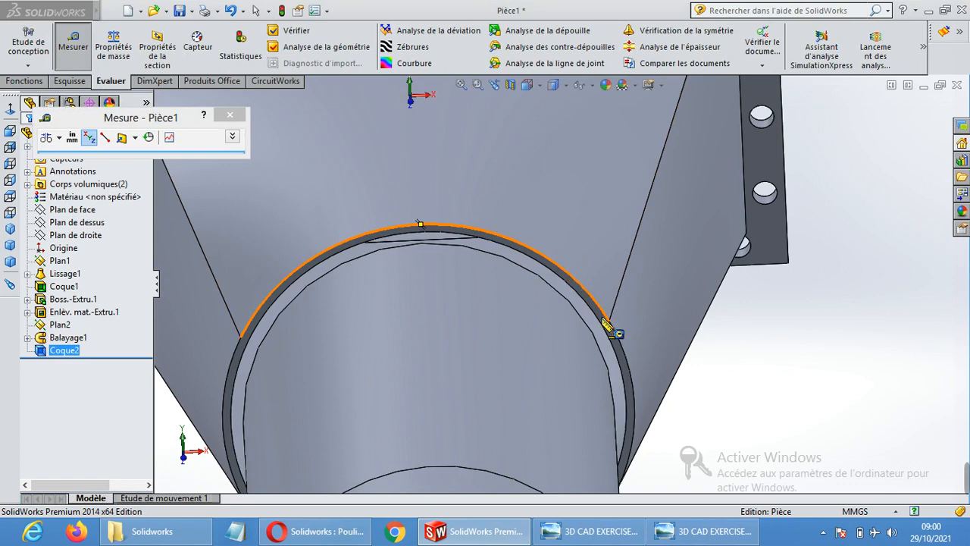
scroll(576, 281, "up", 3)
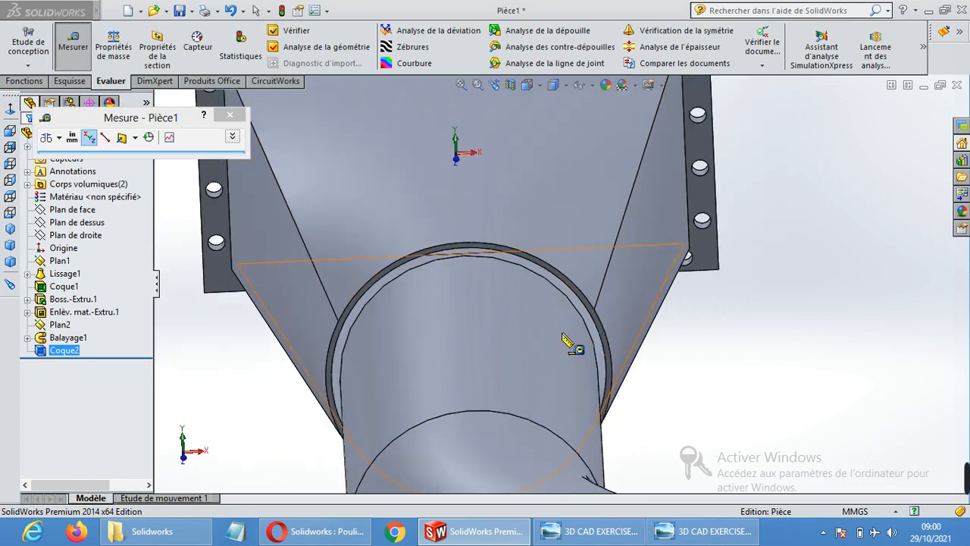
scroll(677, 361, "down", 2)
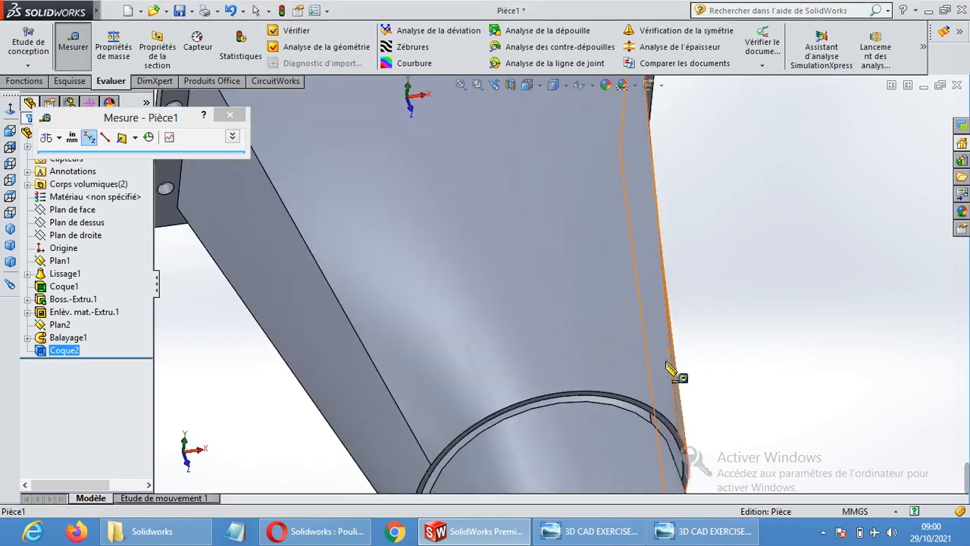
scroll(585, 397, "down", 3)
left_click(601, 372)
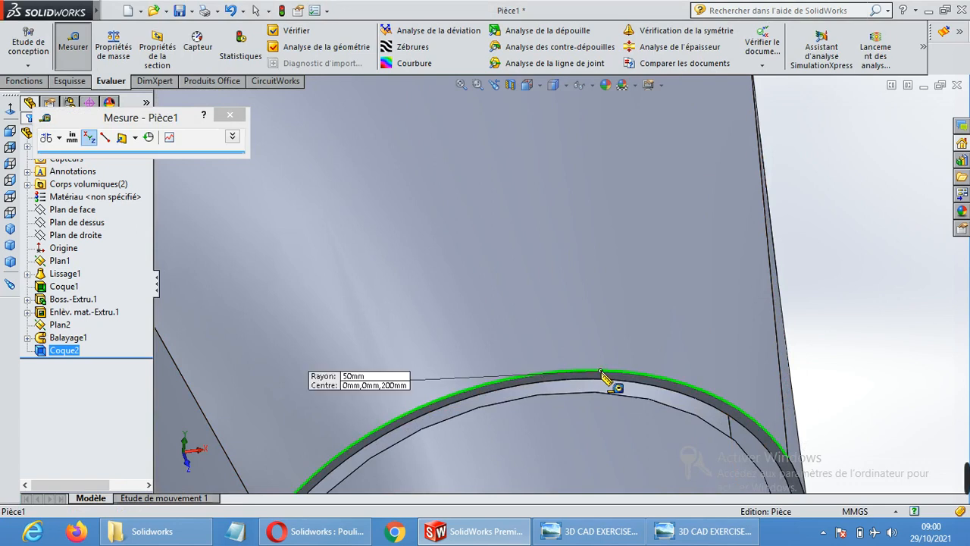
scroll(606, 373, "up", 5)
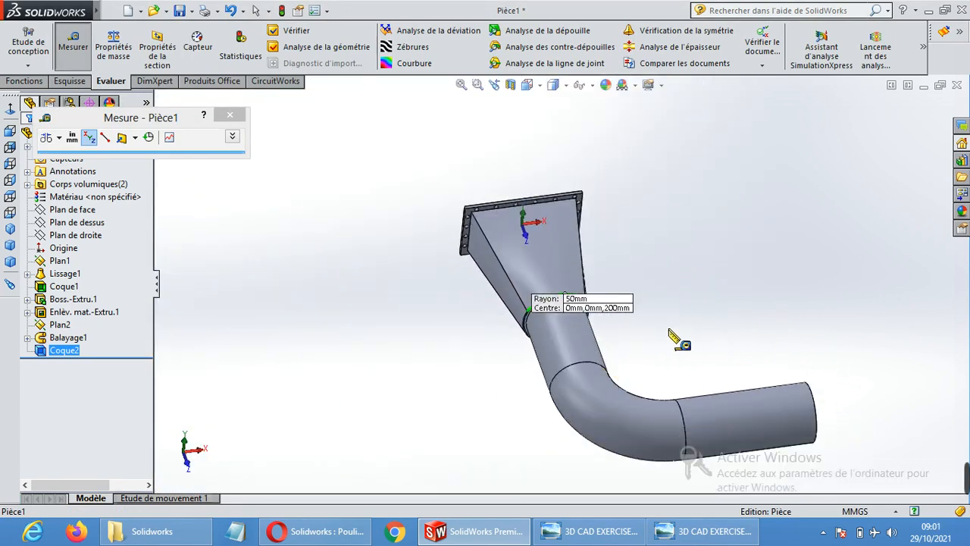
key("Escape")
Step: Edit the sweep's circular profile sketch, set the circle's radius to 50 mm and exit the sketch to rebuild the elbow
left_click(68, 338)
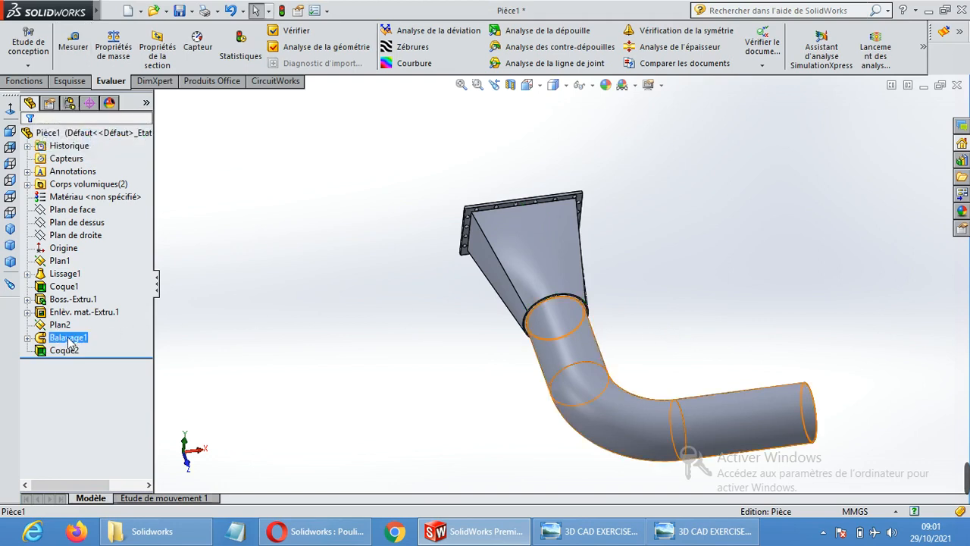
left_click(27, 338)
left_click(95, 363)
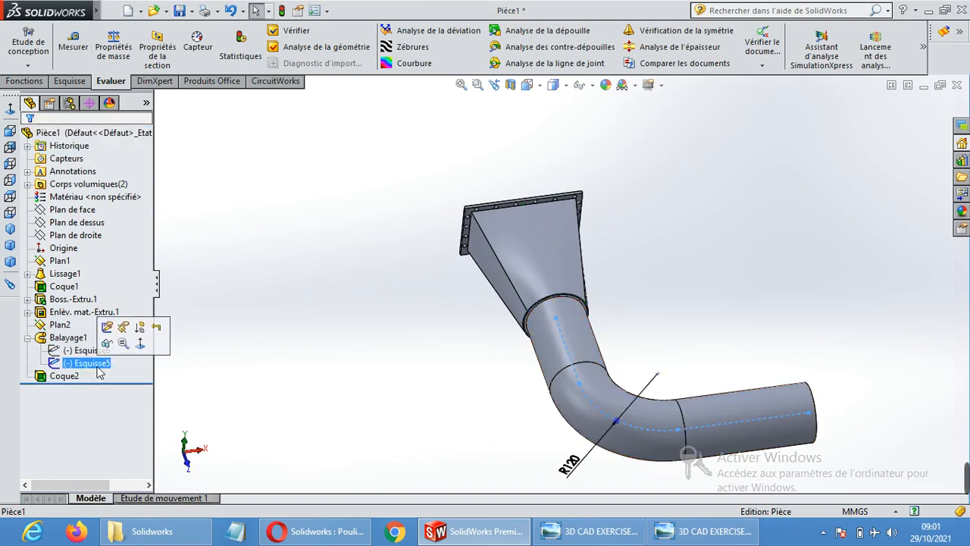
left_click(87, 351)
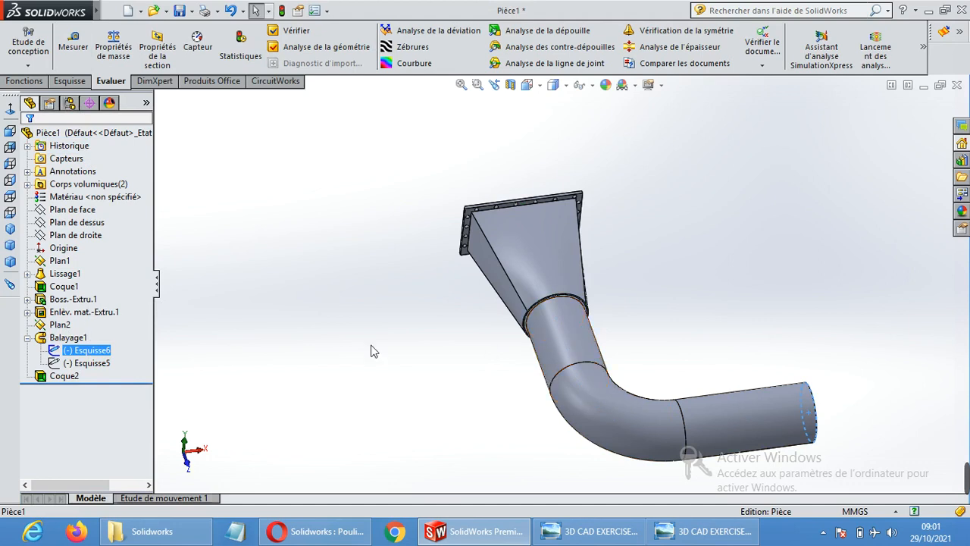
right_click(201, 169)
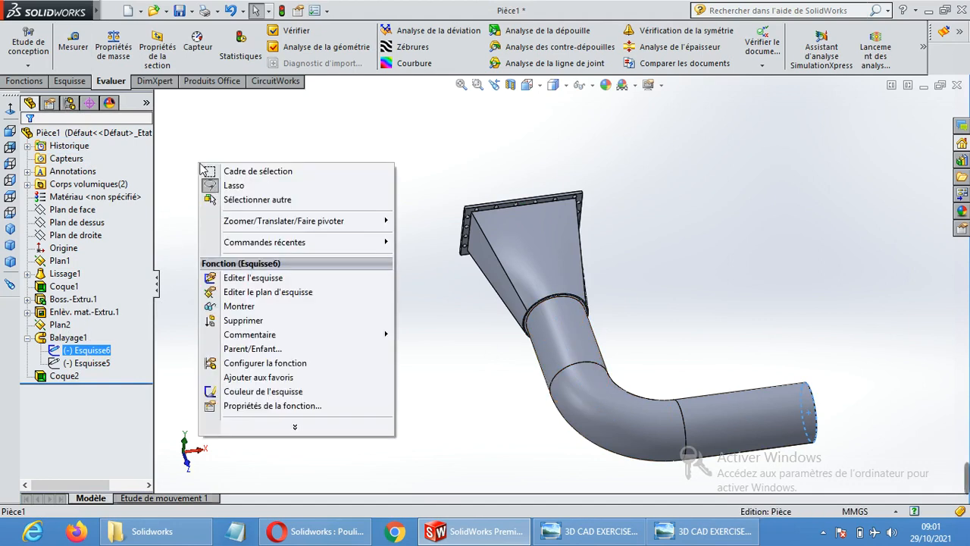
left_click(283, 277)
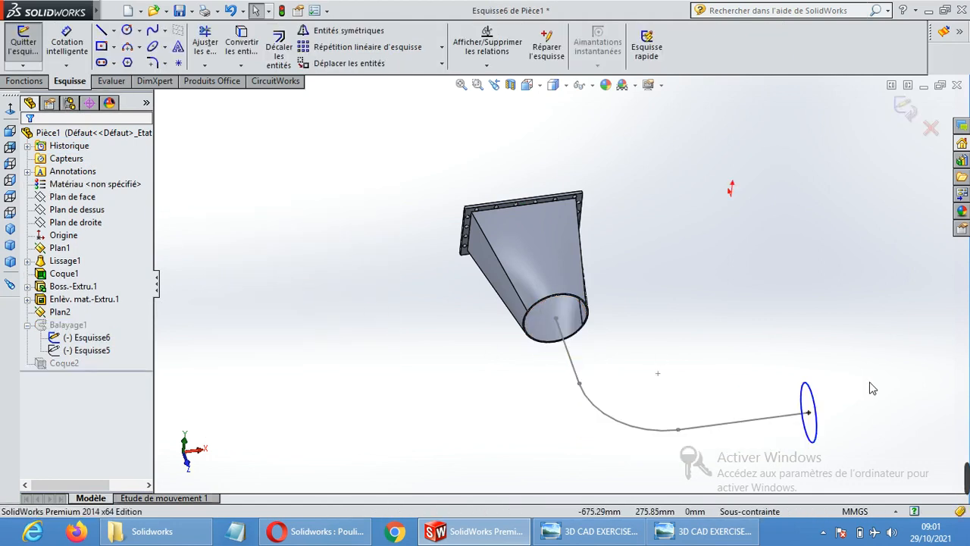
middle_click_drag(867, 383, 825, 379)
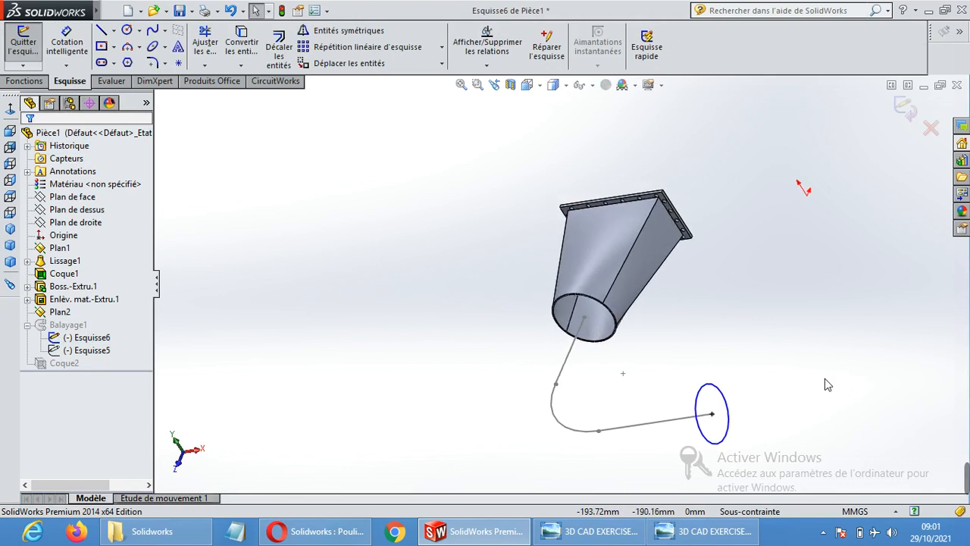
left_click(728, 405)
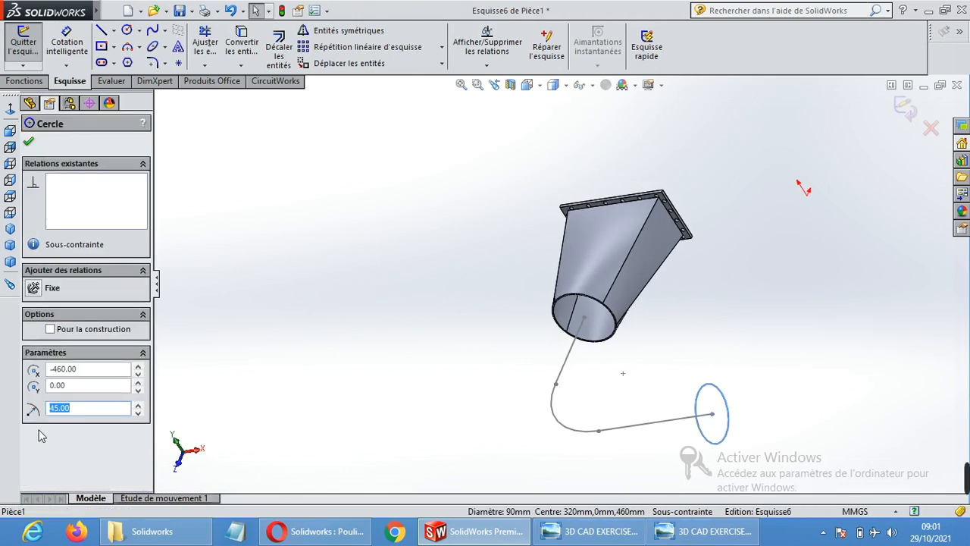
type("50")
key("Return")
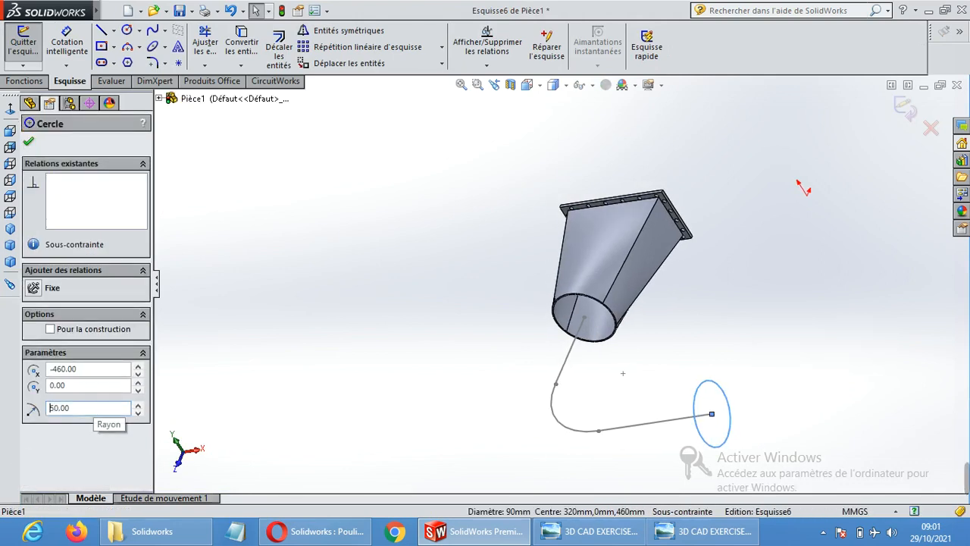
left_click(32, 142)
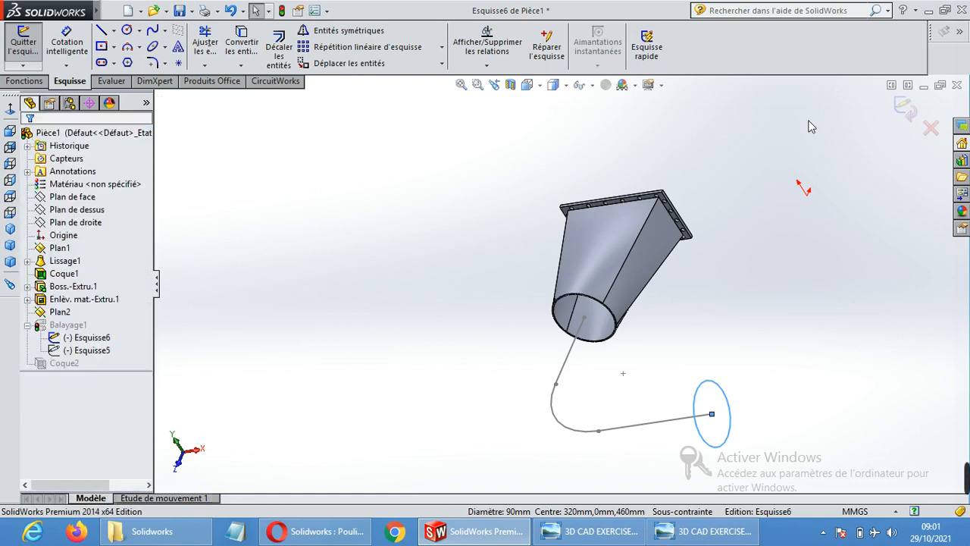
left_click(900, 108)
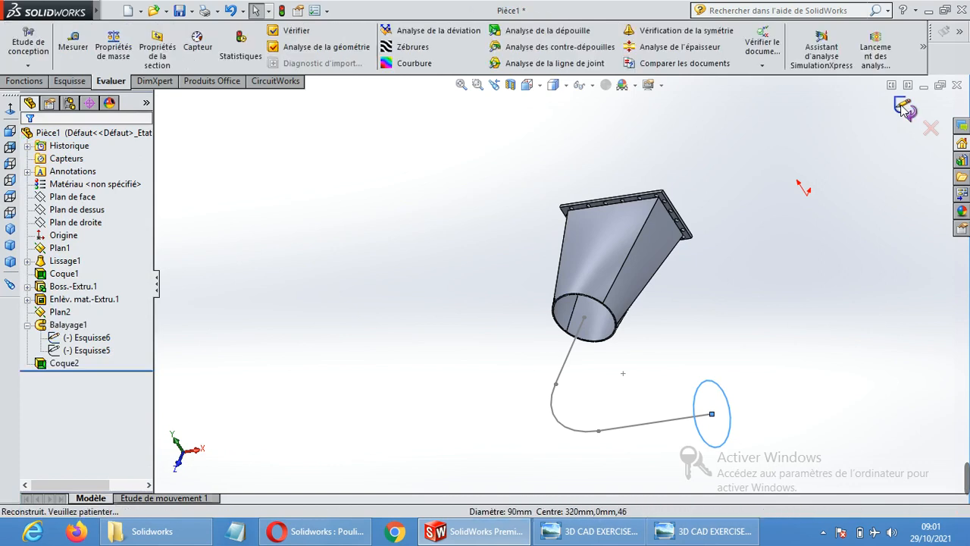
Step: Try to shell the resized pipe elbow again with 2 mm walls, removing both circular end faces
middle_click_drag(803, 340, 770, 447)
middle_click_drag(758, 402, 715, 336)
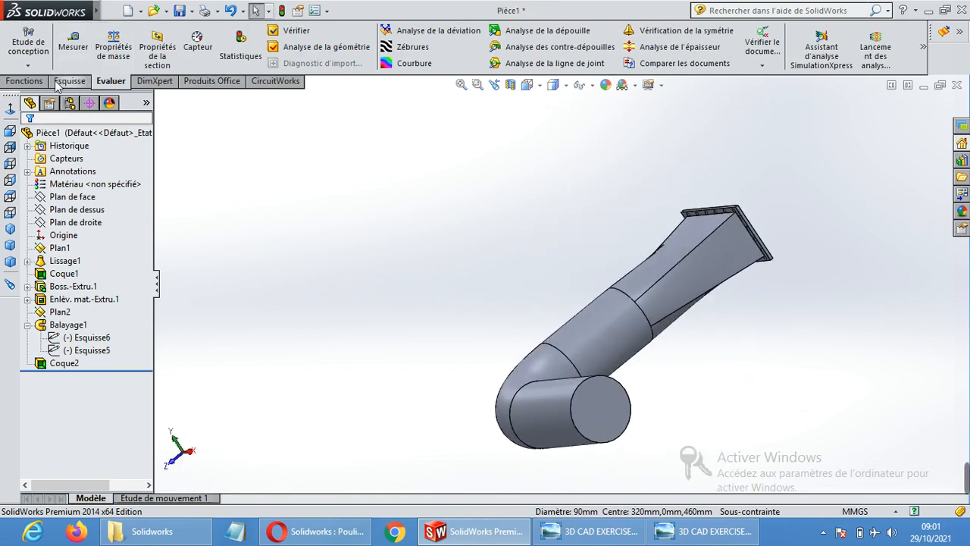
left_click(24, 81)
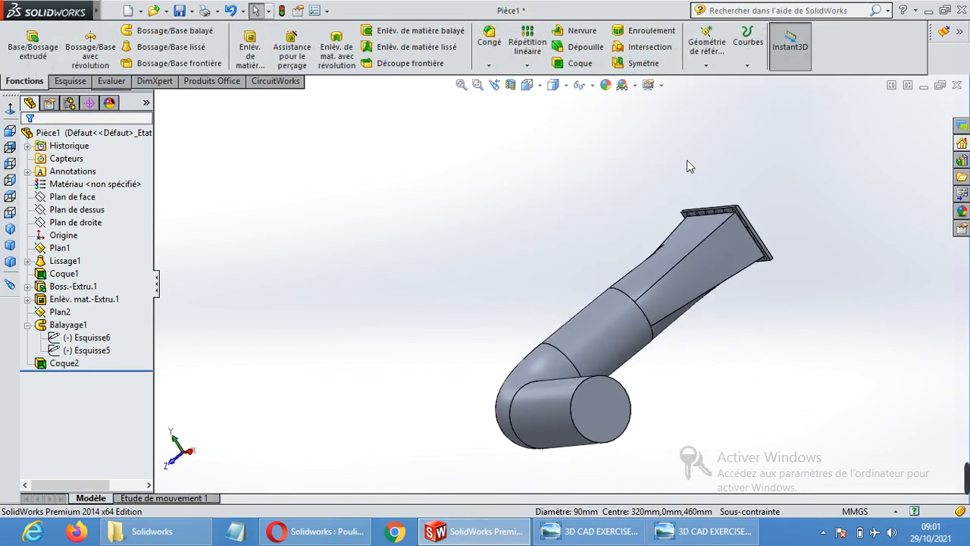
left_click(579, 63)
left_click(603, 401)
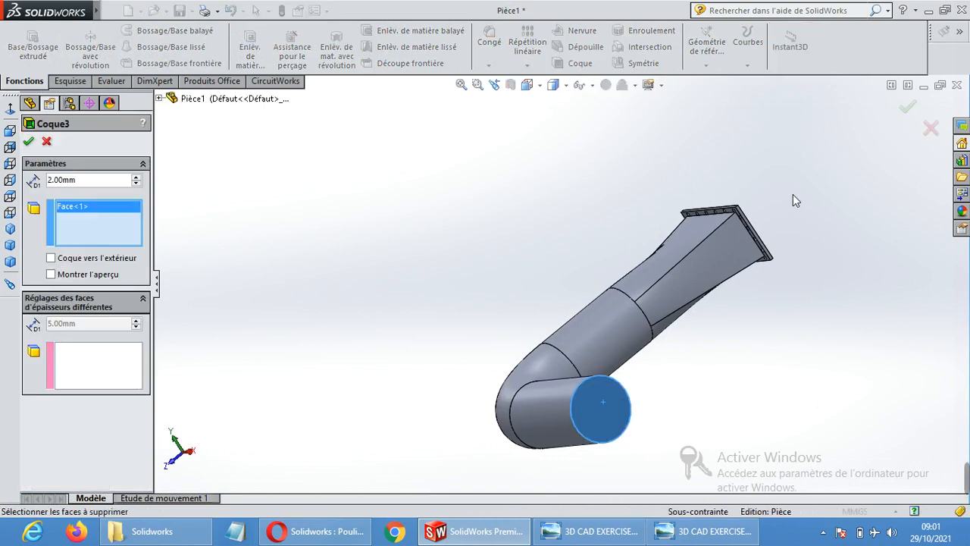
middle_click_drag(793, 195, 711, 283)
left_click(711, 283)
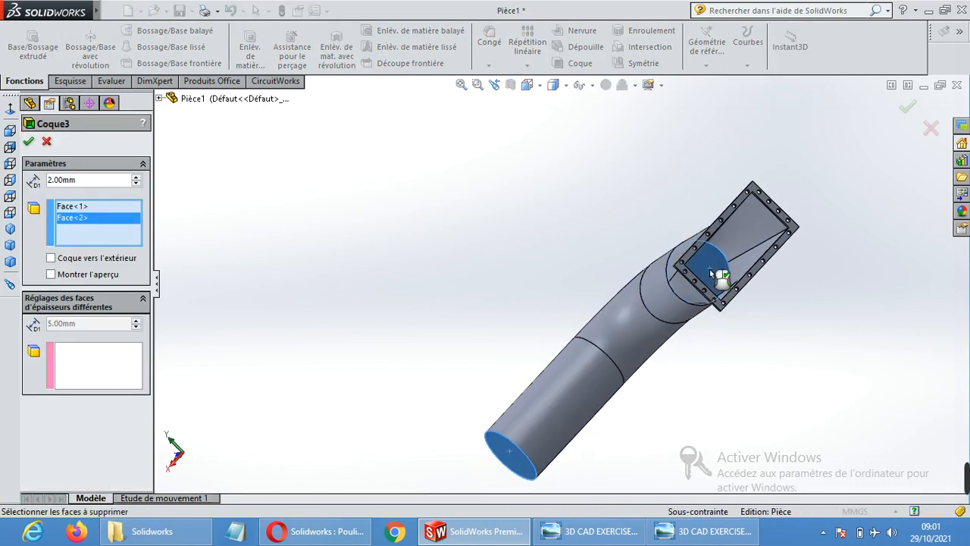
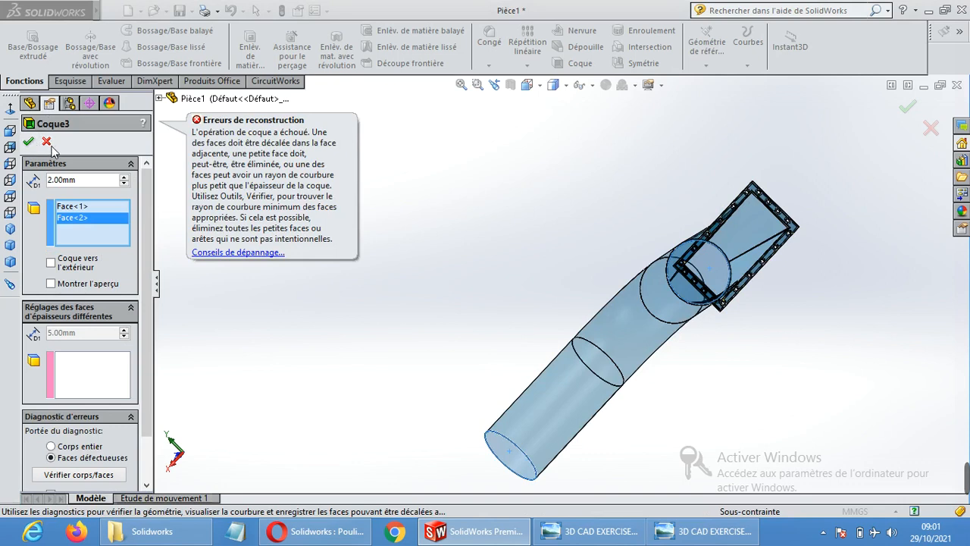
left_click(47, 143)
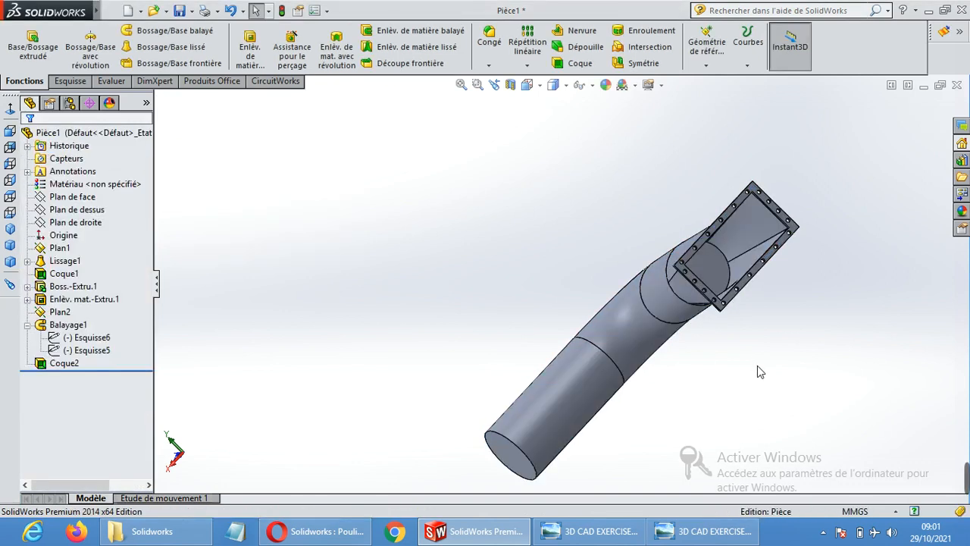
Step: Try to shell the elbow with 5 mm walls, removing its free end face and the circular face inside the transition
middle_click_drag(758, 366, 775, 293)
scroll(728, 404, "down", 2)
scroll(598, 421, "up", 1)
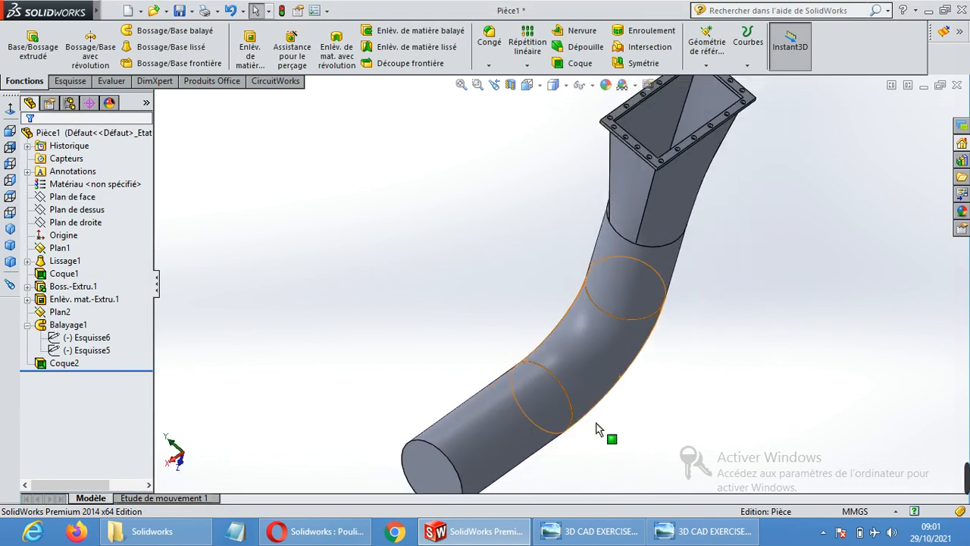
scroll(598, 429, "up", 3)
left_click(581, 63)
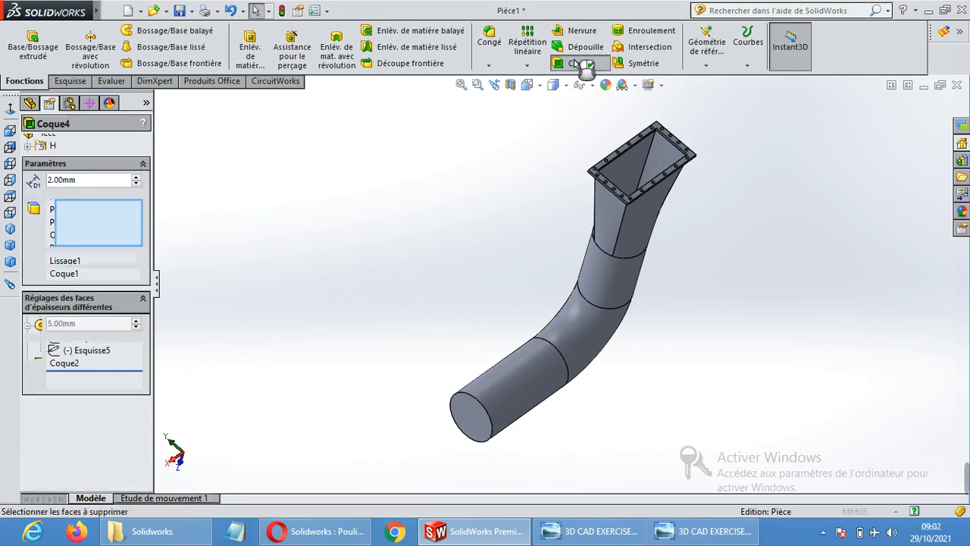
type("5")
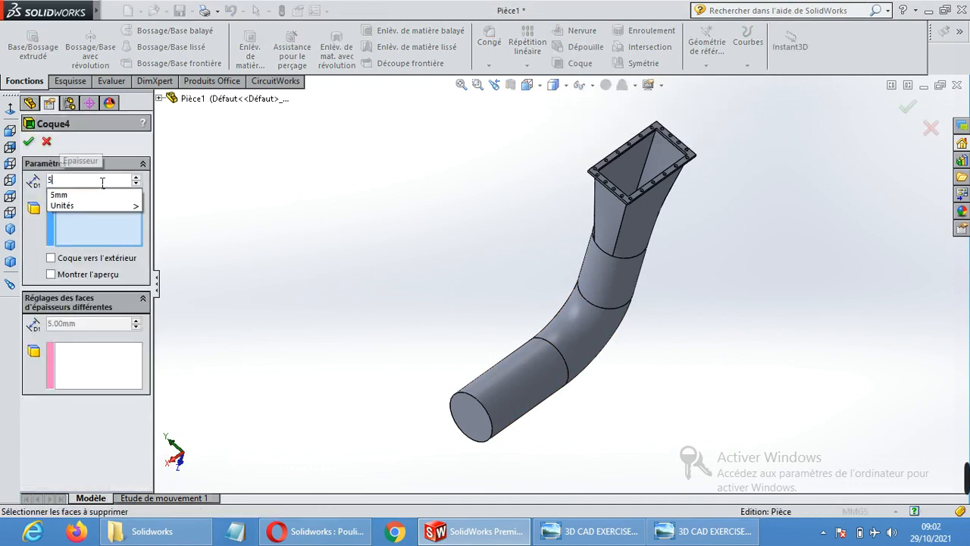
left_click(467, 411)
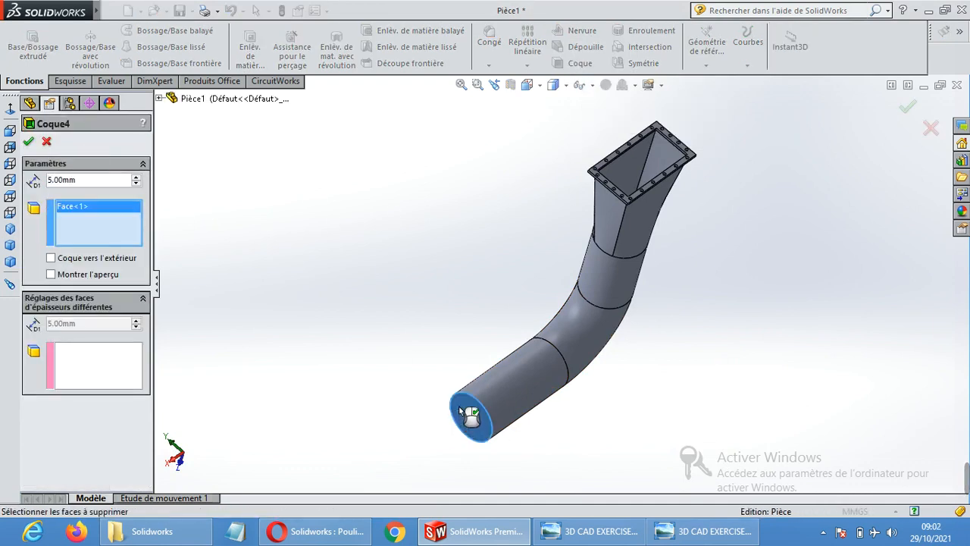
middle_click_drag(634, 176, 621, 239)
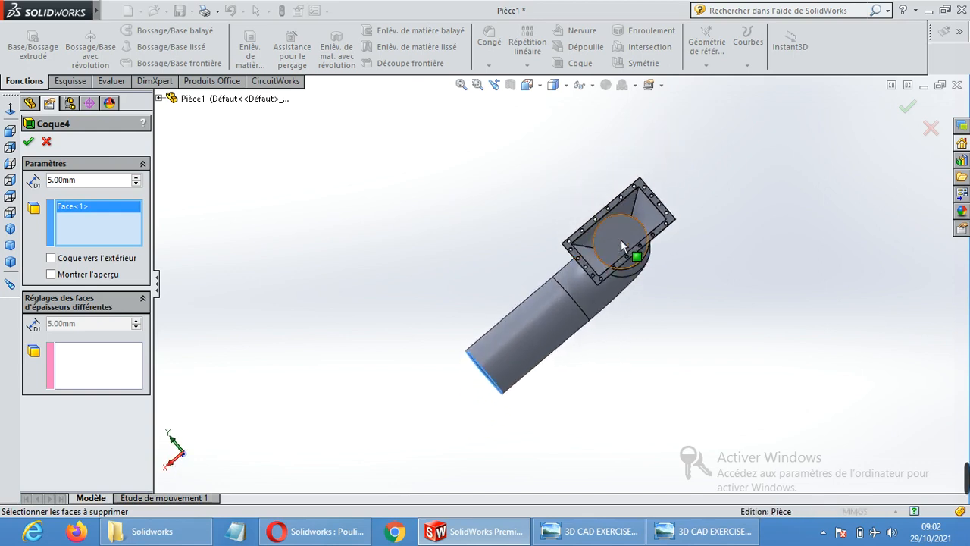
left_click(620, 234)
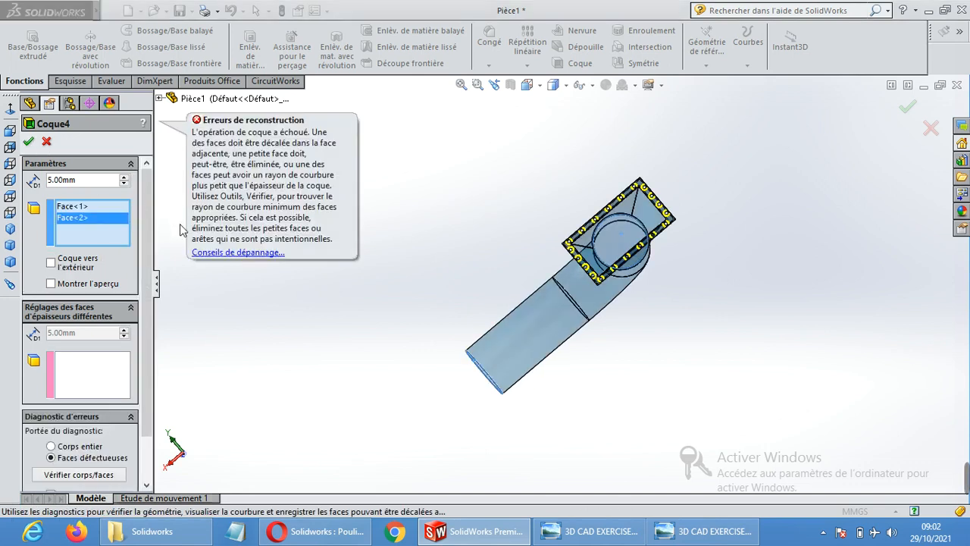
left_click(46, 143)
Step: Open the elbow sweep's circular profile sketch for editing and view it face-on
middle_click_drag(612, 413, 690, 373)
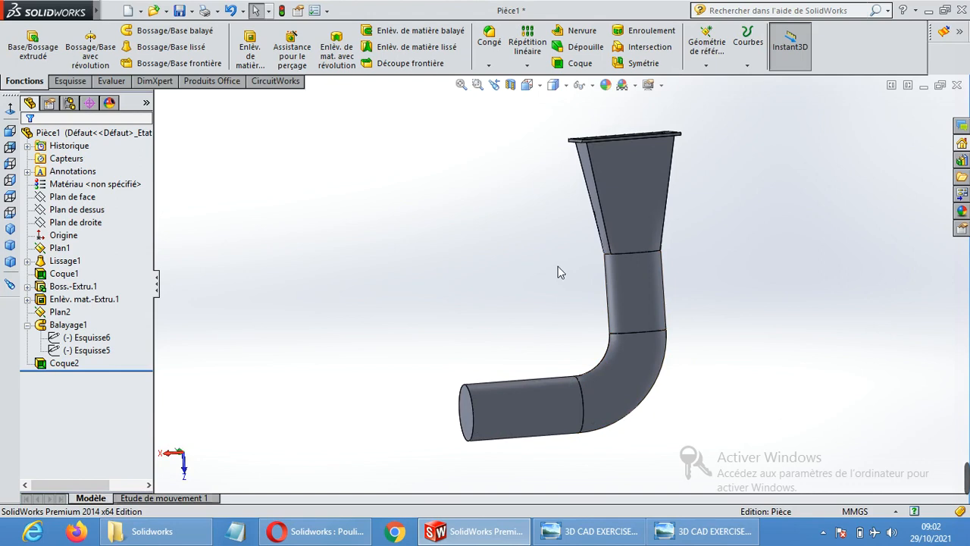
left_click(79, 350)
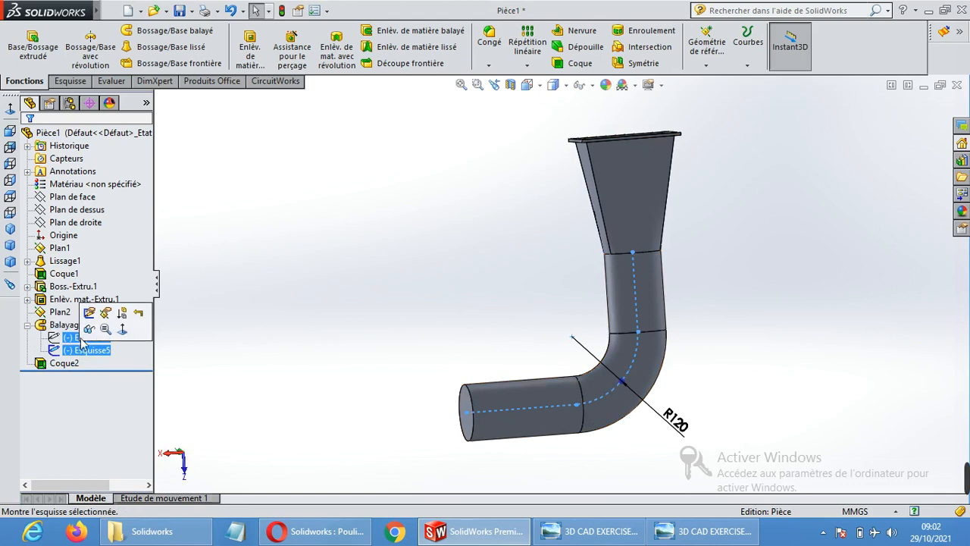
left_click(73, 338)
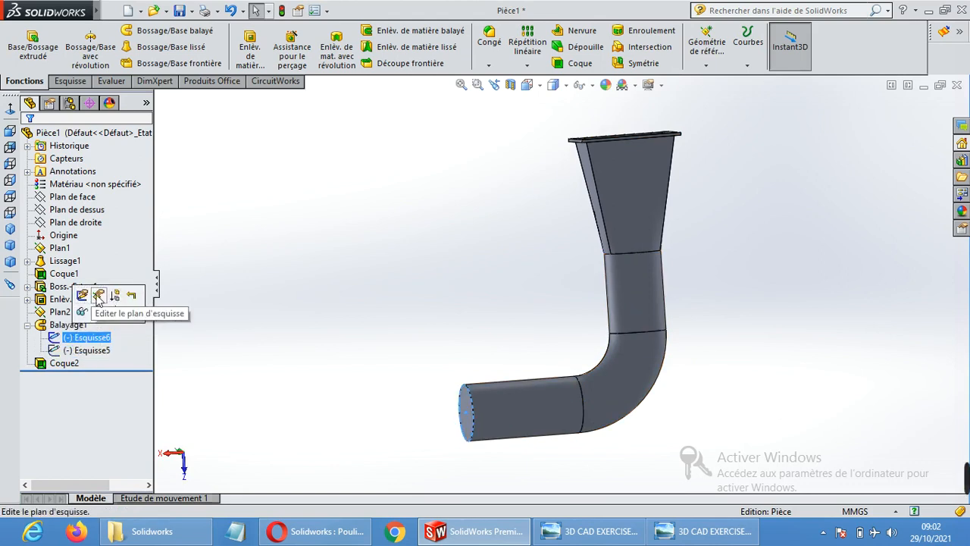
left_click(82, 295)
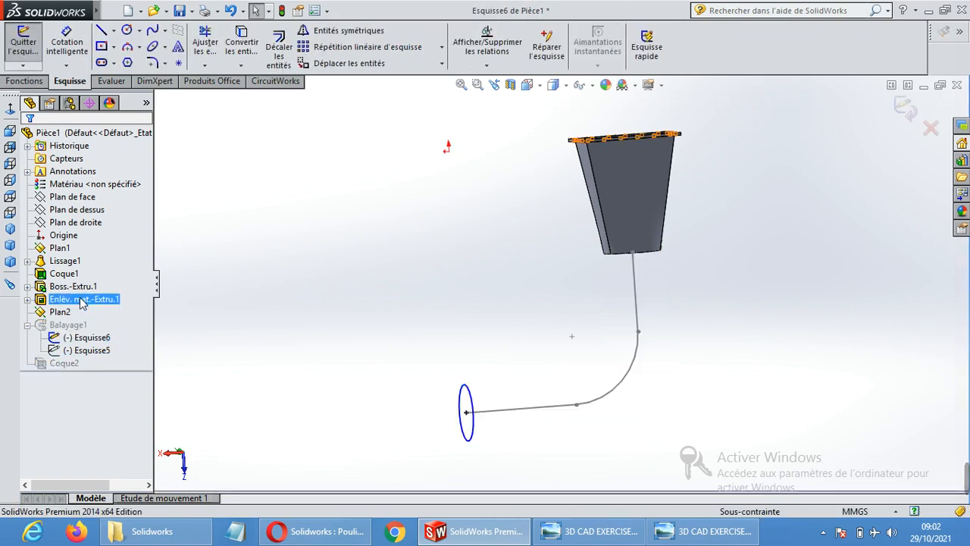
left_click(469, 400)
left_click(10, 111)
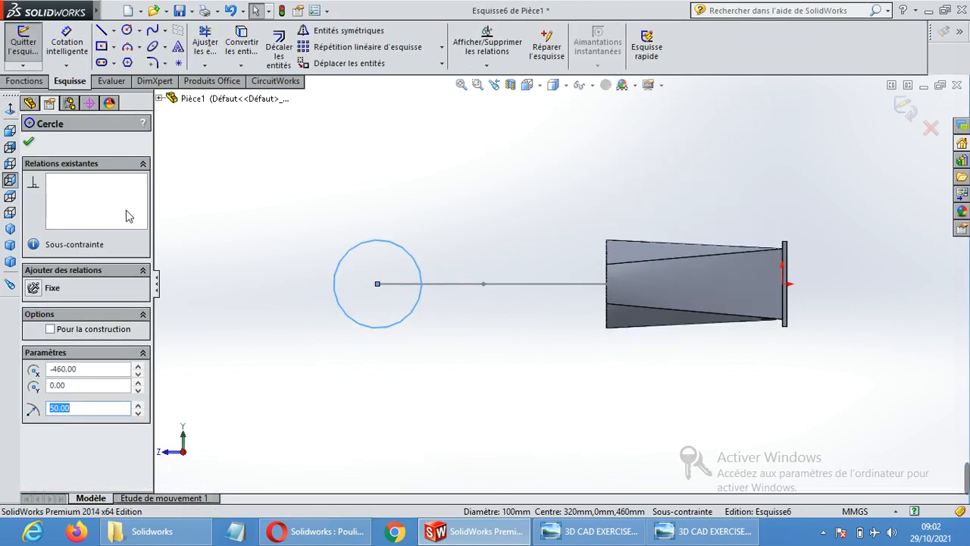
left_click(28, 143)
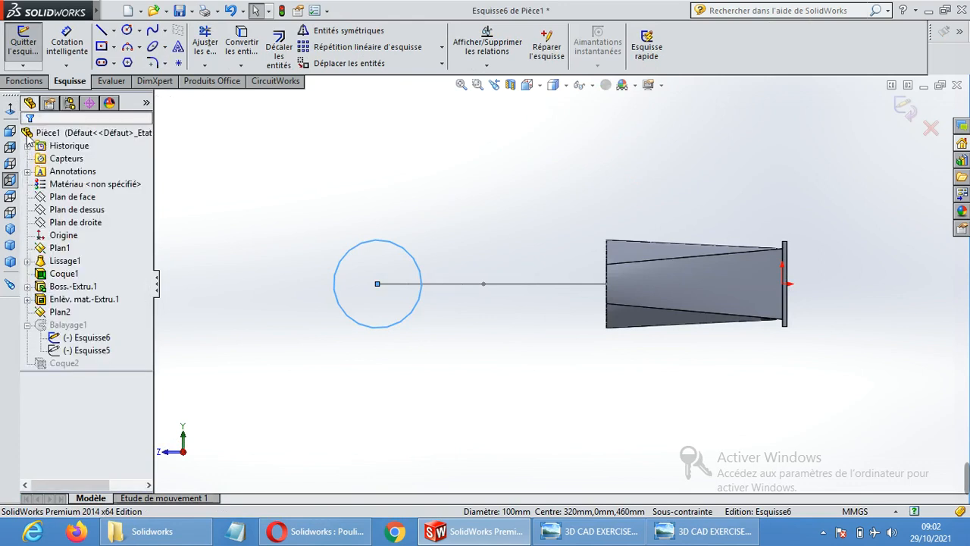
Step: Draw a second circle concentric with the existing profile circle and set its radius to 45 mm
left_click(127, 31)
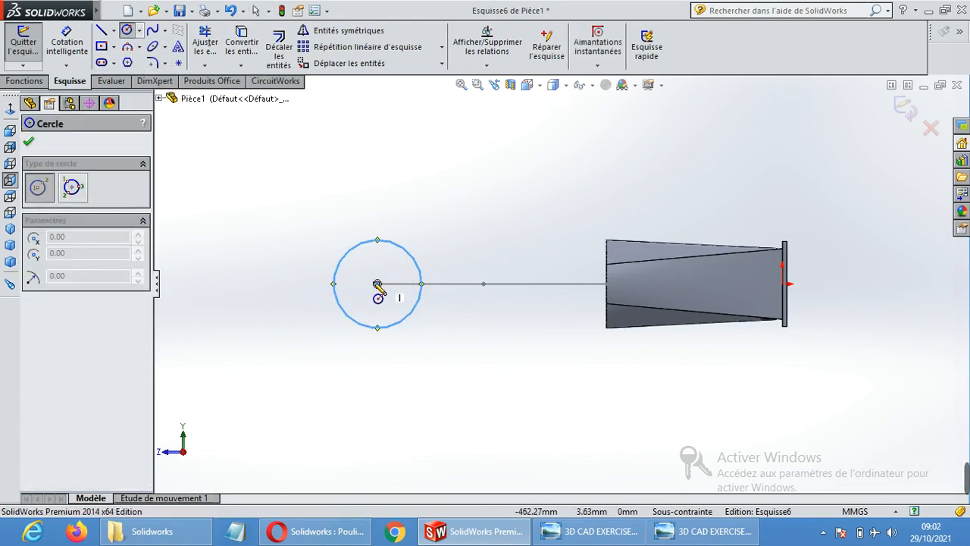
left_click(378, 284)
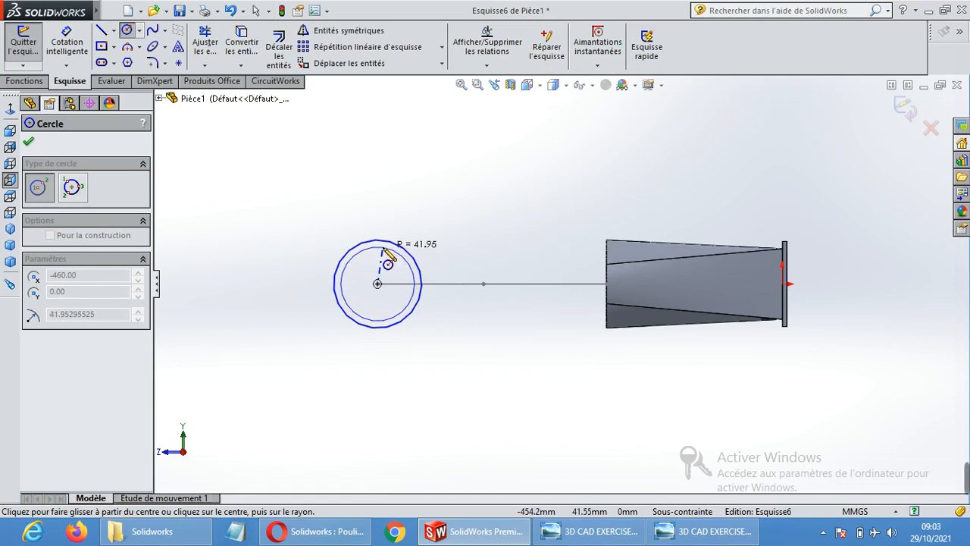
left_click(388, 256)
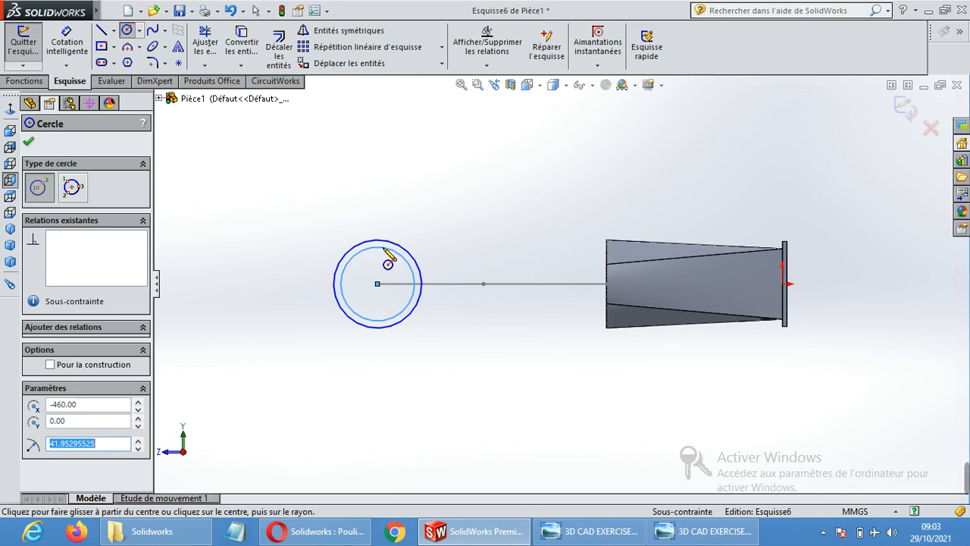
type("45")
key("Return")
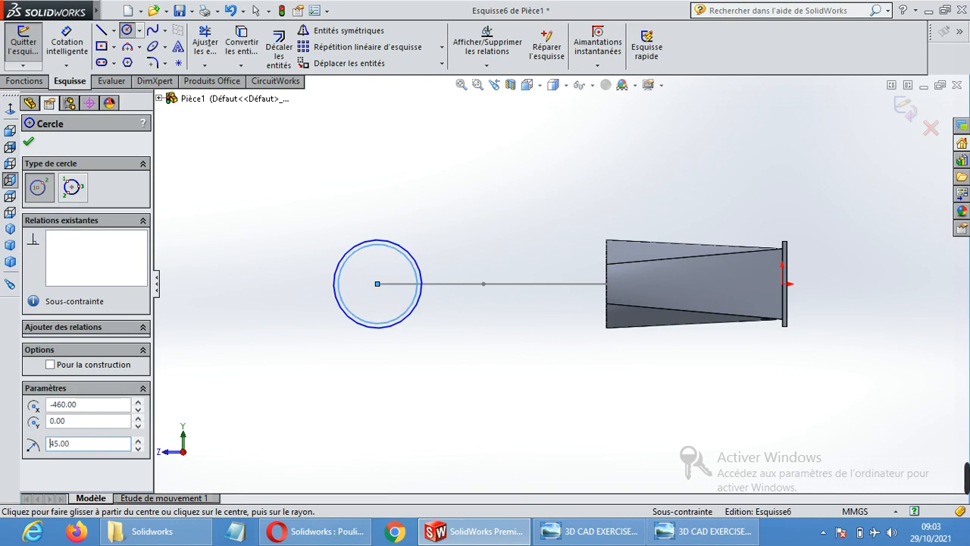
left_click(28, 141)
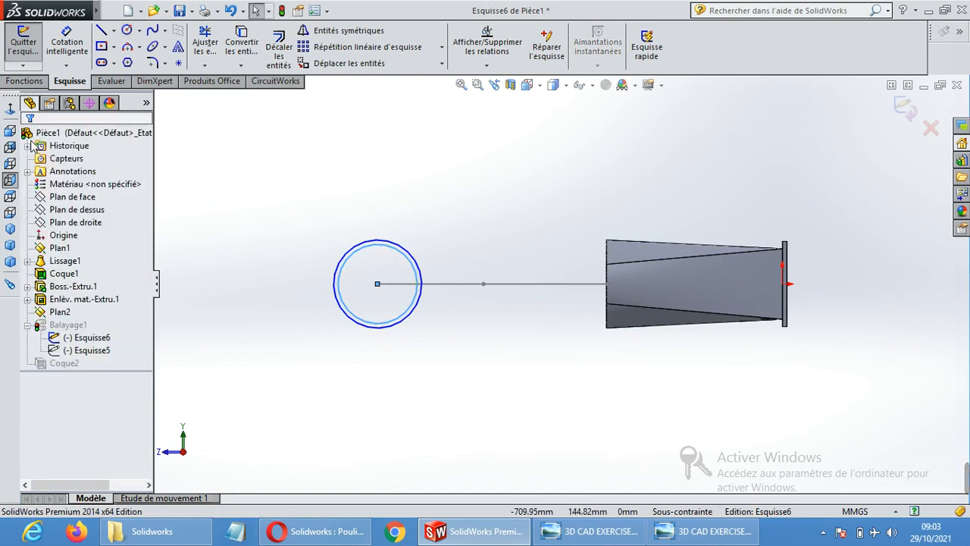
Step: Exit the profile sketch to rebuild the elbow as a hollow pipe, and examine it from several sides
scroll(510, 350, "up", 4)
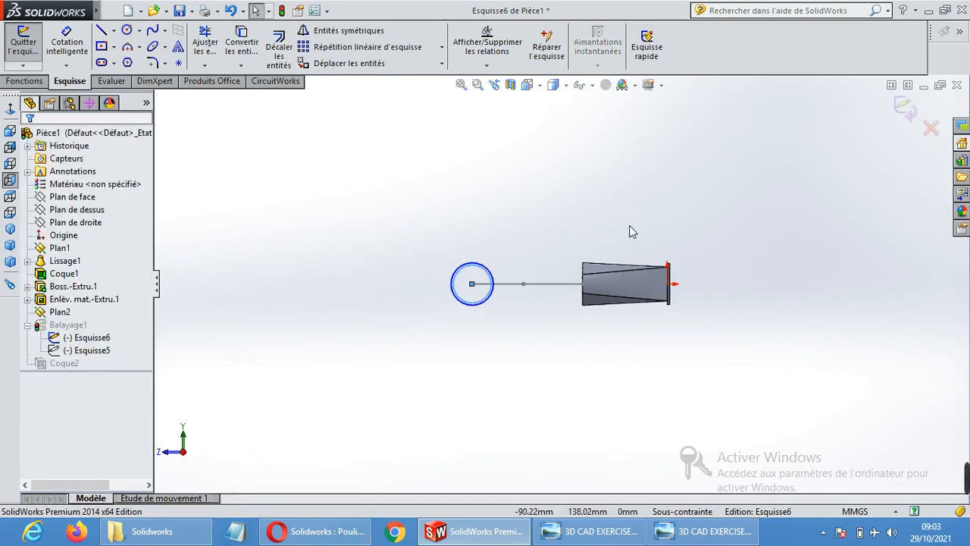
middle_click_drag(641, 341, 596, 190)
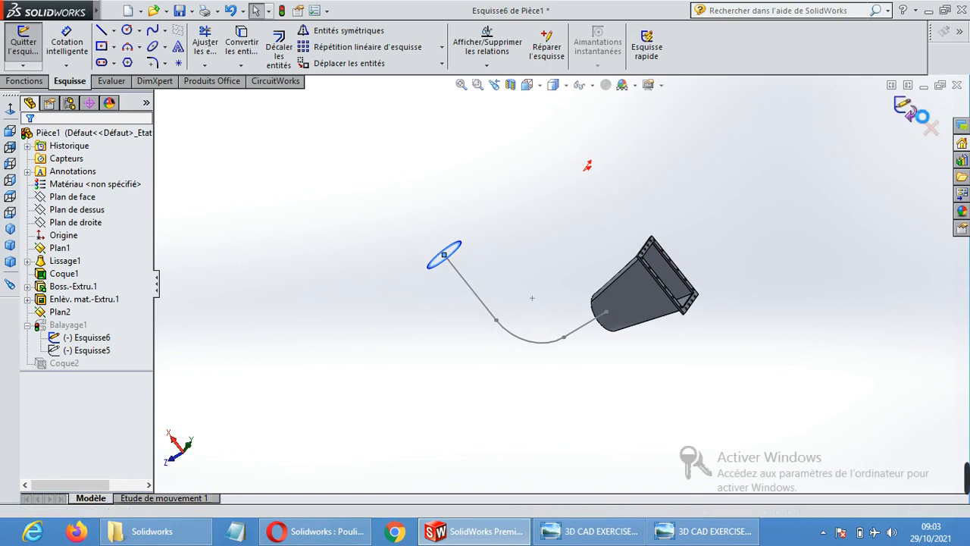
left_click(911, 111)
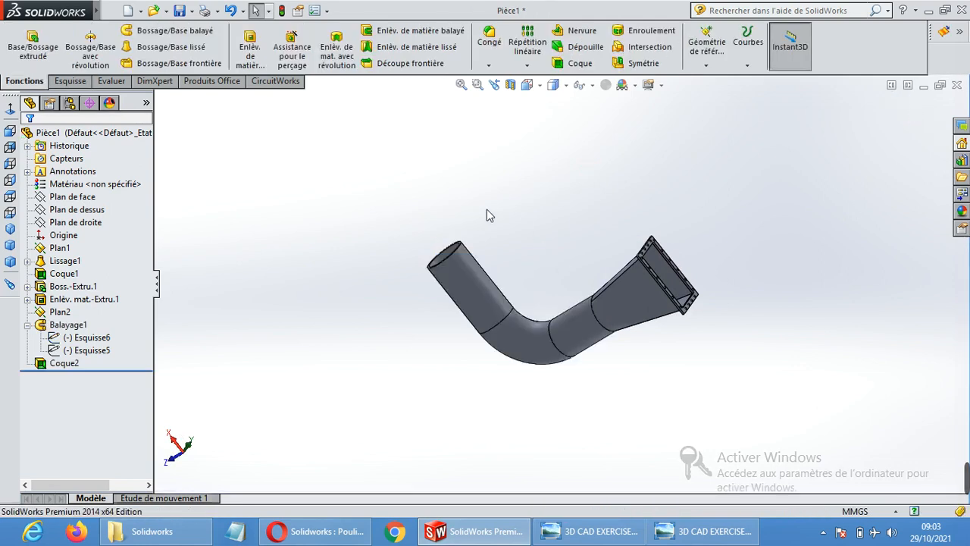
middle_click_drag(489, 216, 621, 372)
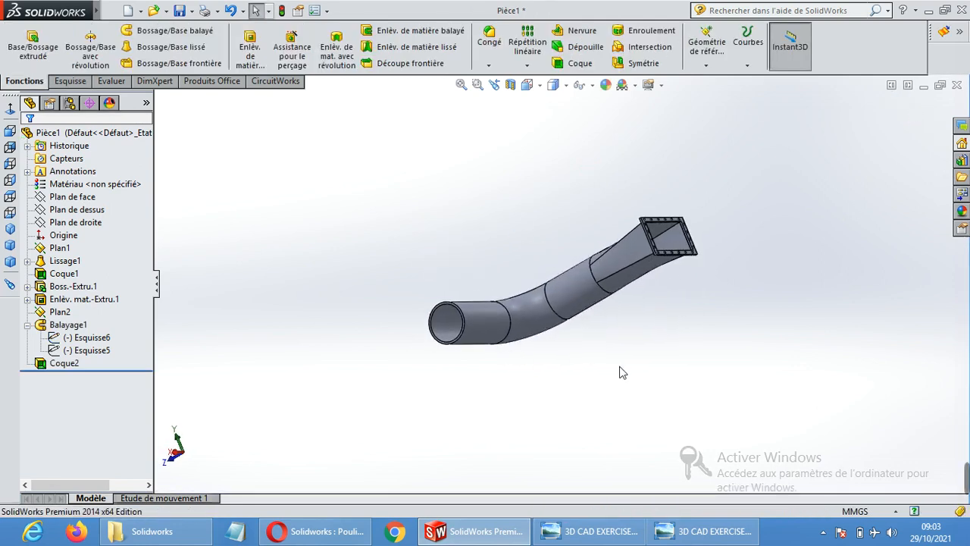
middle_click_drag(719, 324, 685, 169)
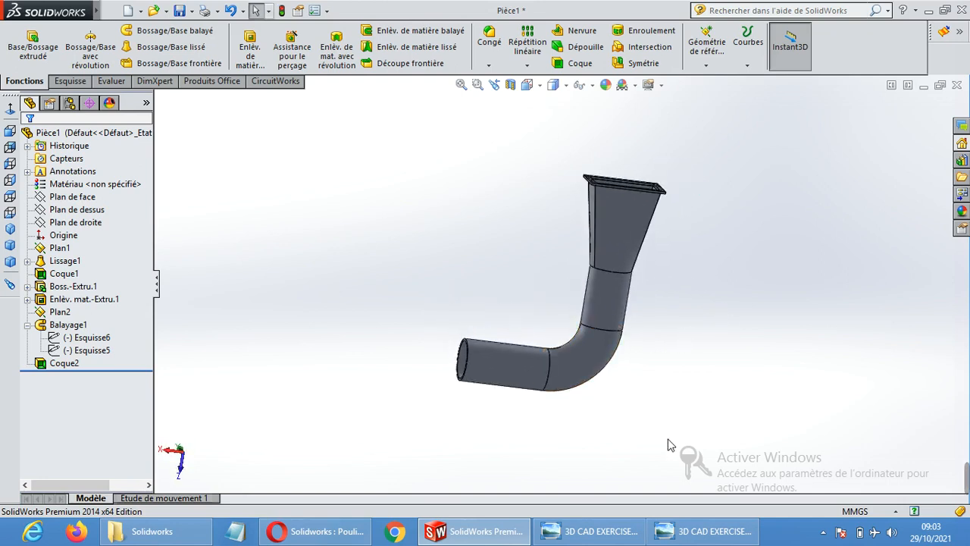
middle_click_drag(557, 422, 570, 393)
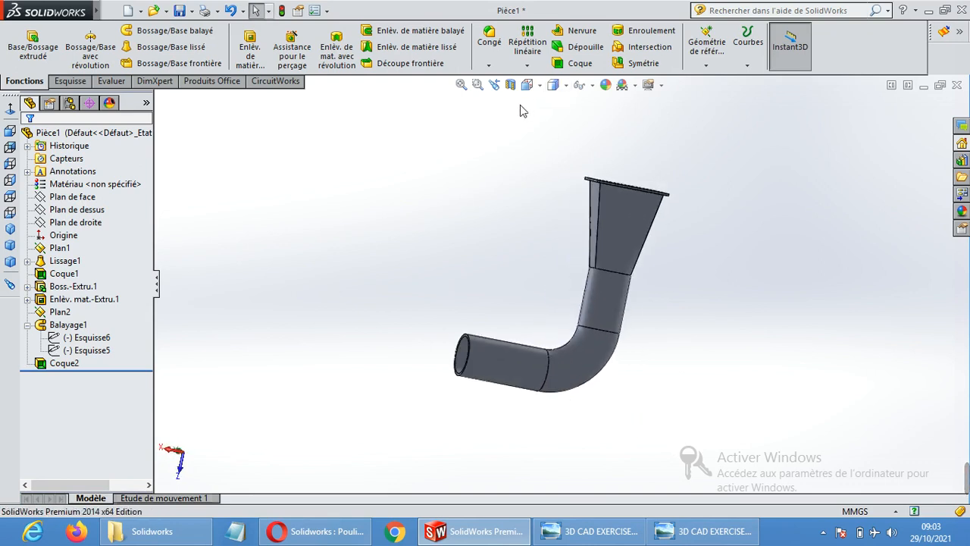
Step: Inspect the pipe's interior with a temporary section parallel to the front plane, offset to 430 mm and further to 491 mm
left_click(511, 84)
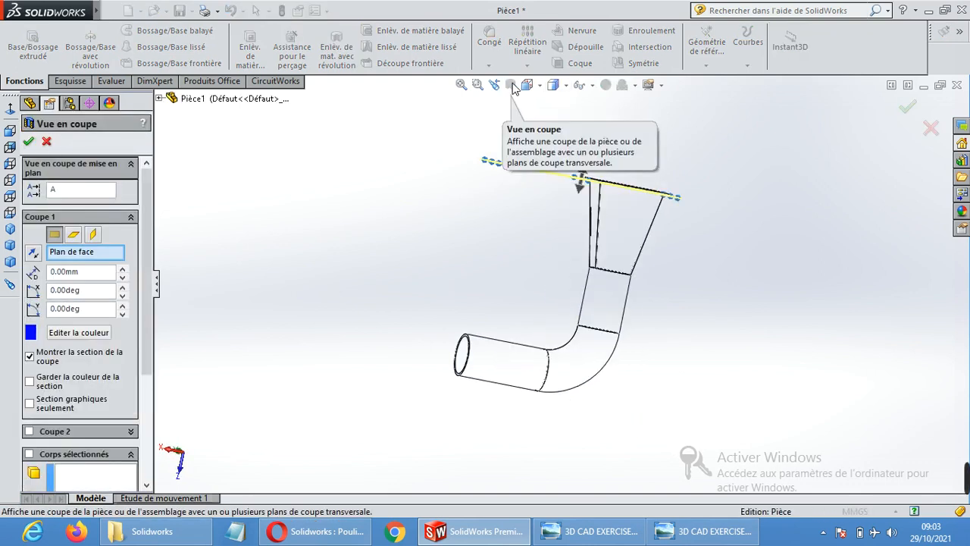
middle_click_drag(672, 166, 702, 290)
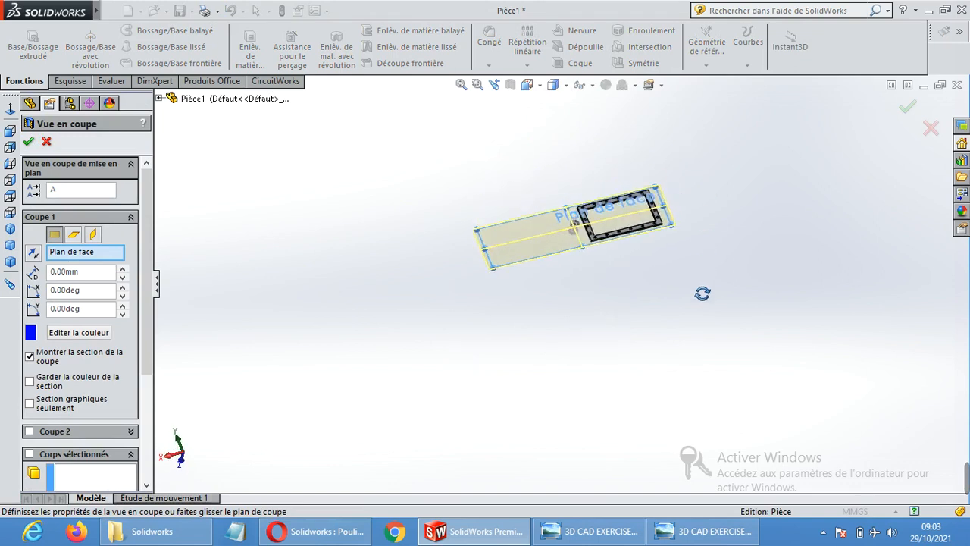
left_click_drag(574, 261, 555, 348)
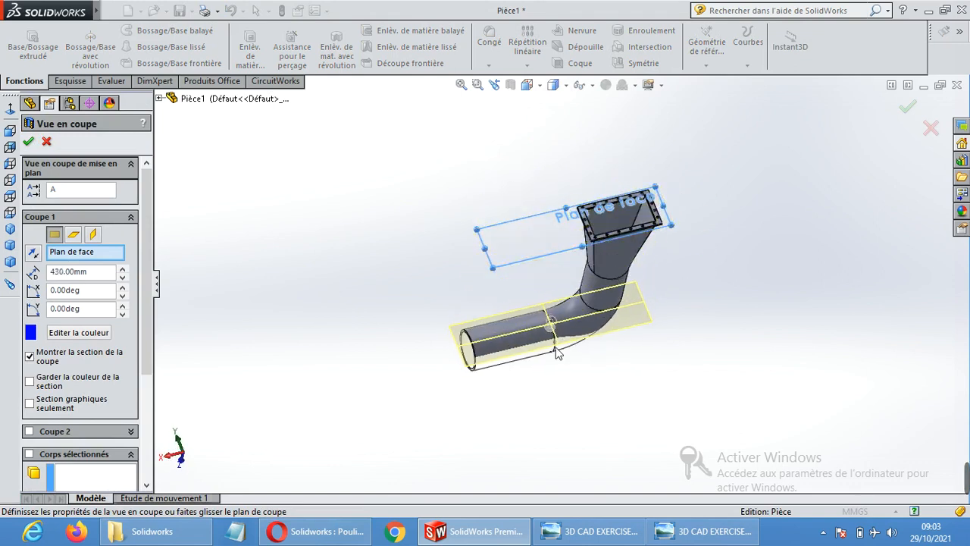
middle_click_drag(651, 397, 544, 355)
left_click_drag(564, 320, 566, 333)
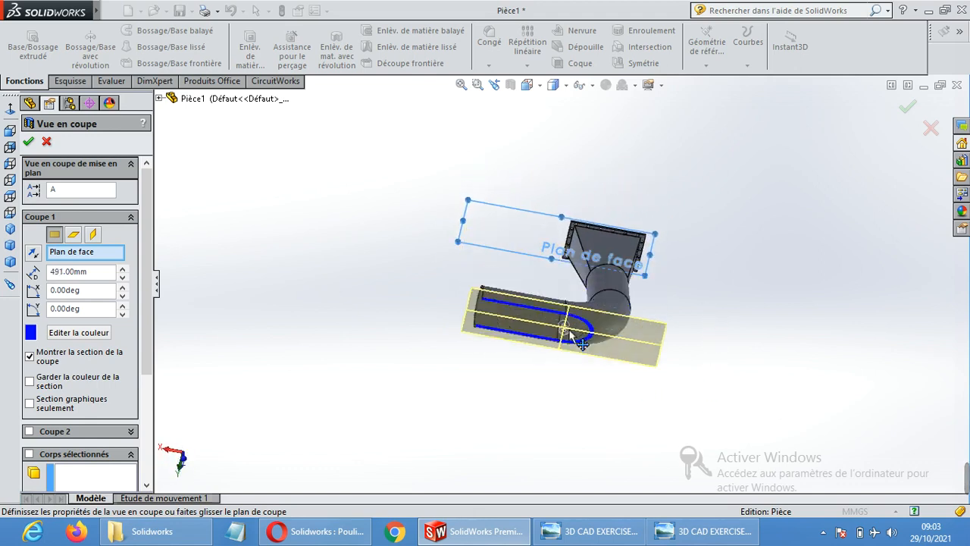
left_click(47, 142)
Step: Start a sketch on the pipe's free annular end face and draw a 45 mm radius circle centred on the pipe's bore
middle_click_drag(500, 248, 546, 319)
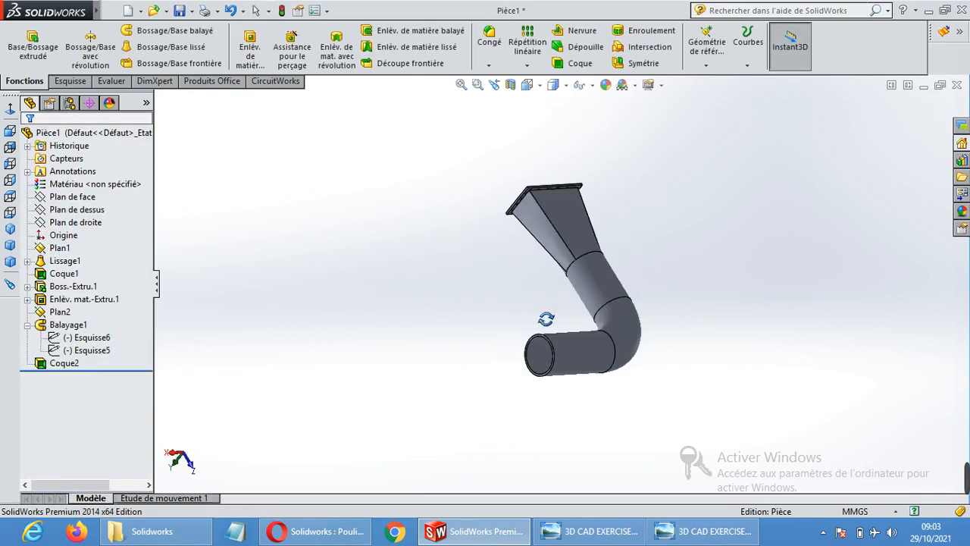
scroll(560, 361, "down", 5)
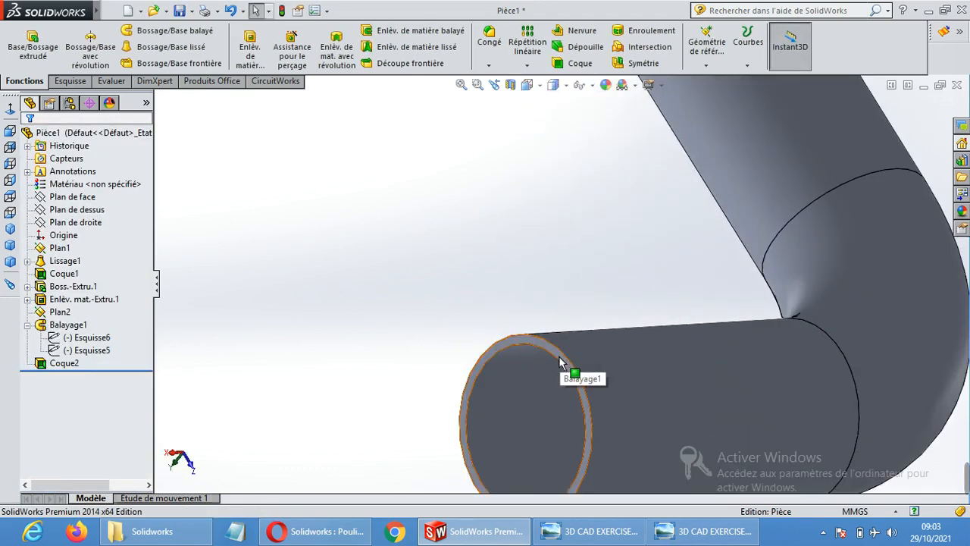
left_click(560, 361)
left_click(665, 311)
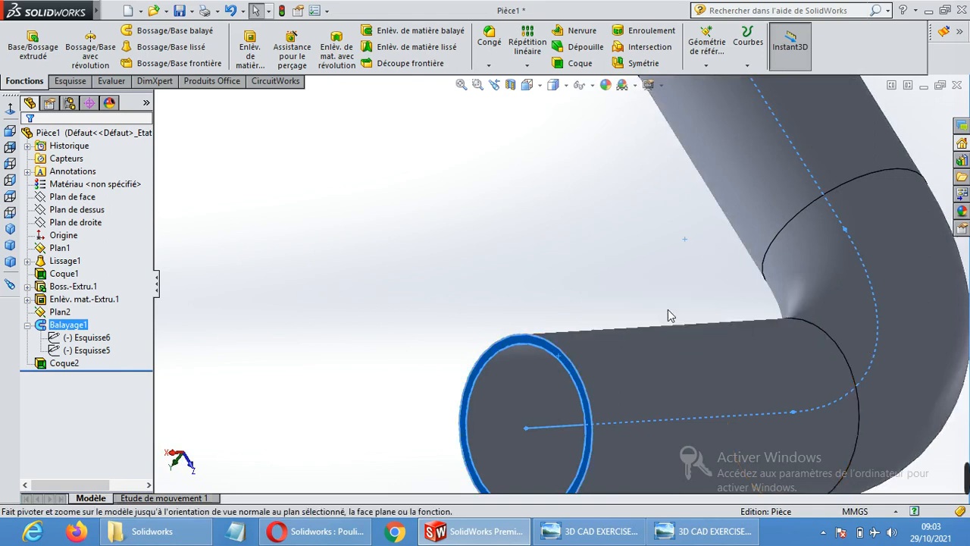
left_click(76, 83)
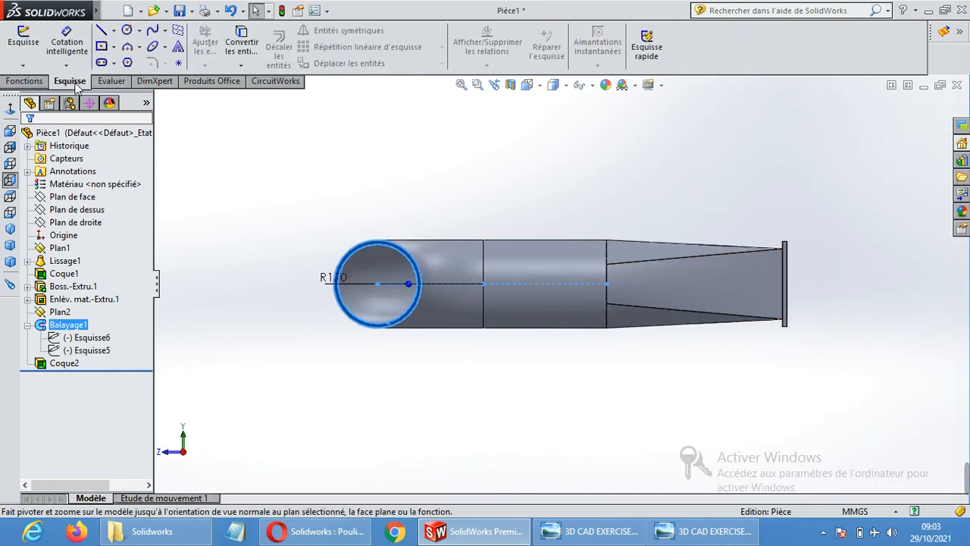
left_click(127, 30)
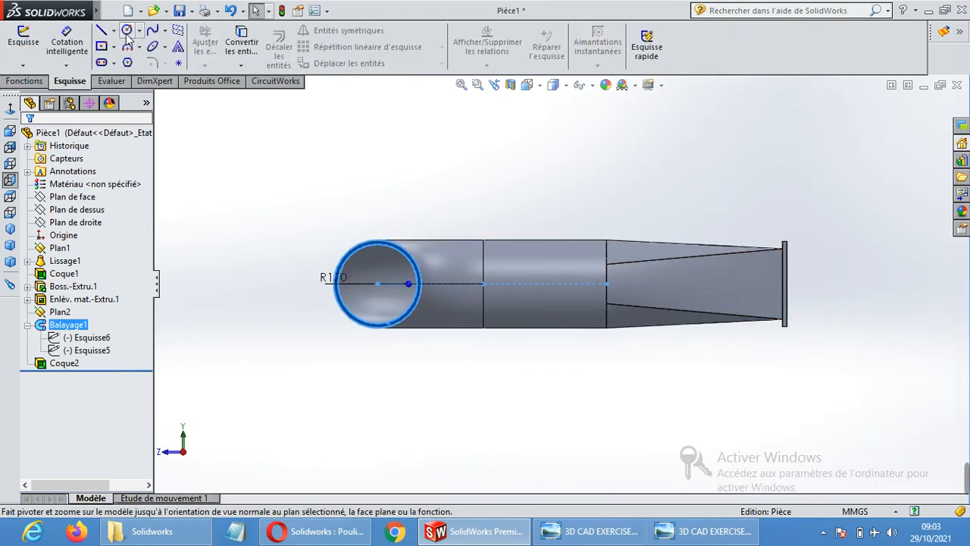
left_click(378, 283)
left_click(392, 247)
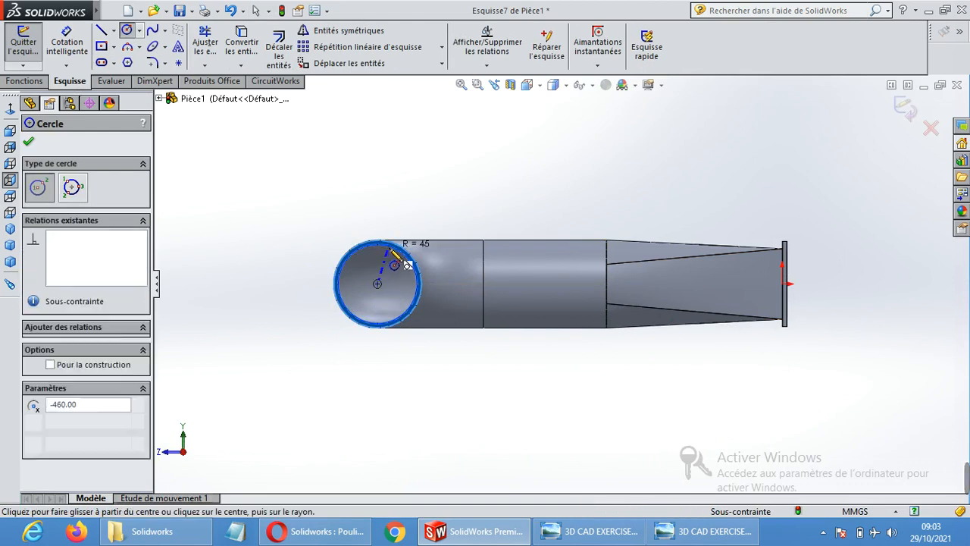
Step: Draw a concentric outer flange circle around the pipe end with a radius of about 89.5 mm
left_click(377, 283)
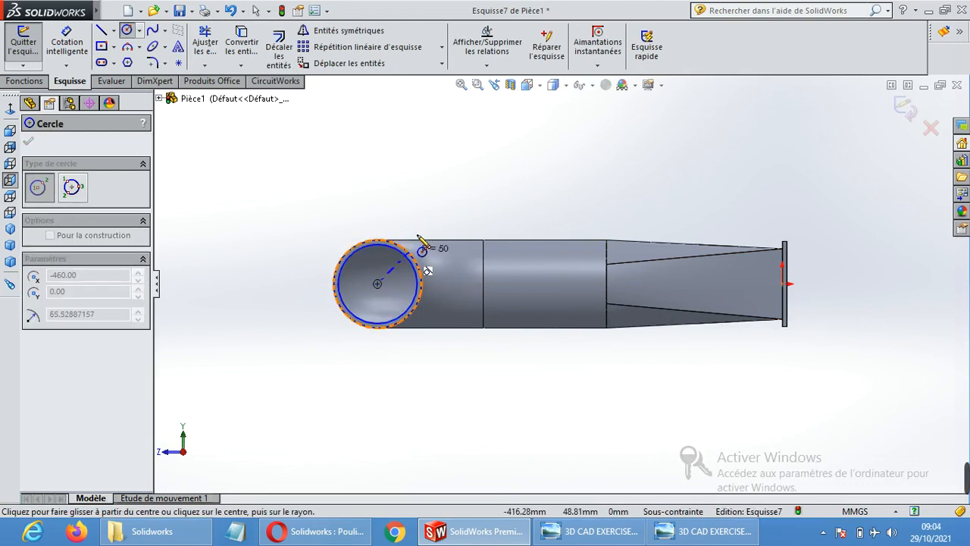
left_click(427, 235)
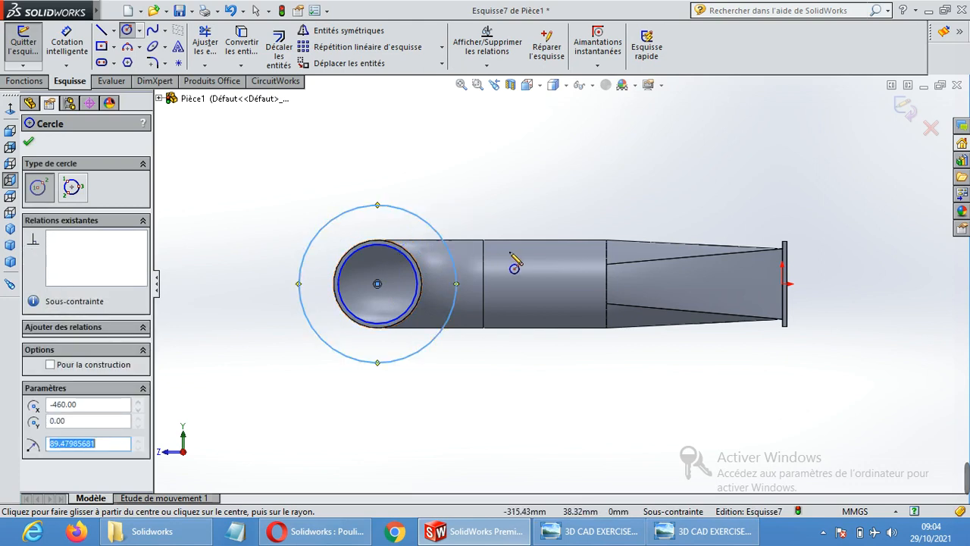
key("Escape")
Step: Extrude the ring between the two circles 5 mm to form the circular flange, merged with the pipe
middle_click_drag(574, 365, 538, 336)
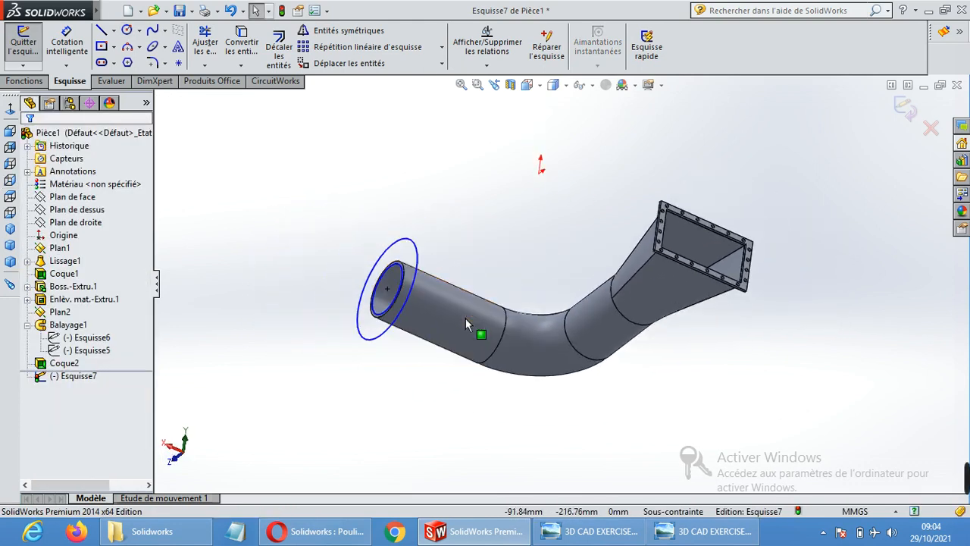
left_click(33, 82)
left_click(47, 58)
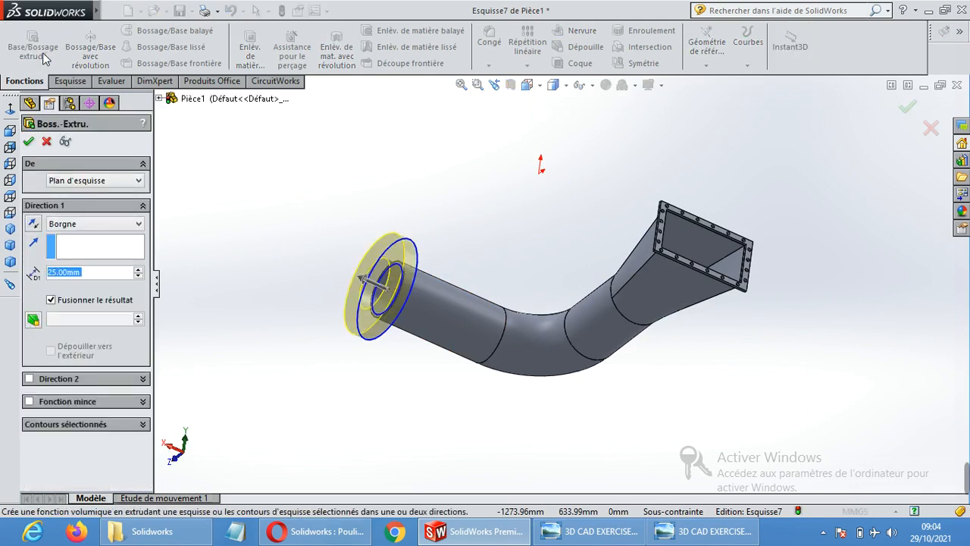
type("5")
key("Return")
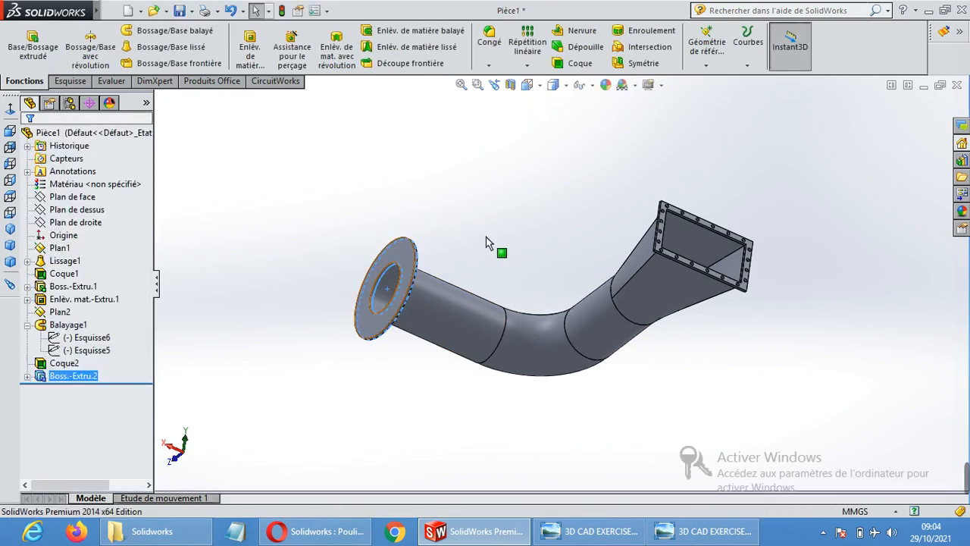
Step: Sketch a 10 mm radius bolt-hole circle on the circular flange's outer face, about 70 mm directly above the pipe centre
left_click(402, 269)
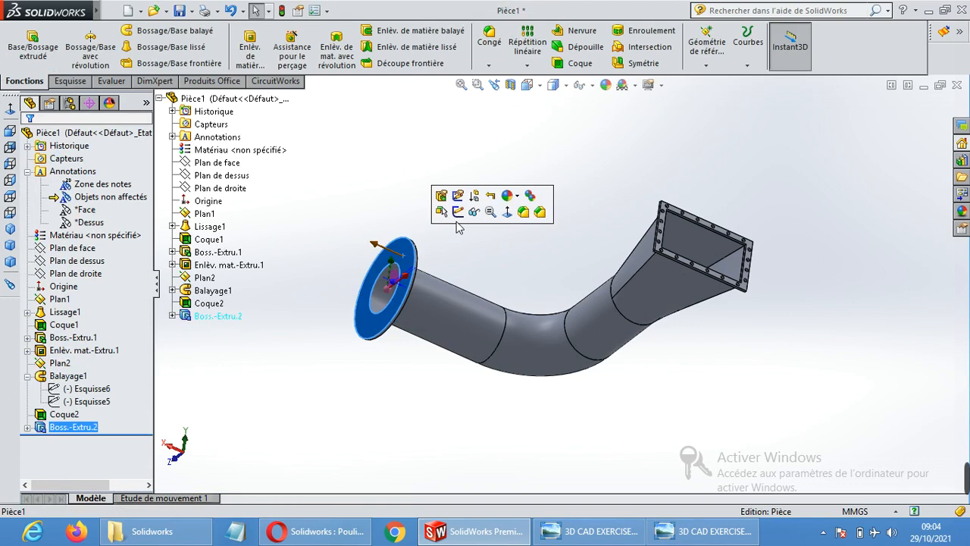
left_click(520, 209)
left_click(76, 82)
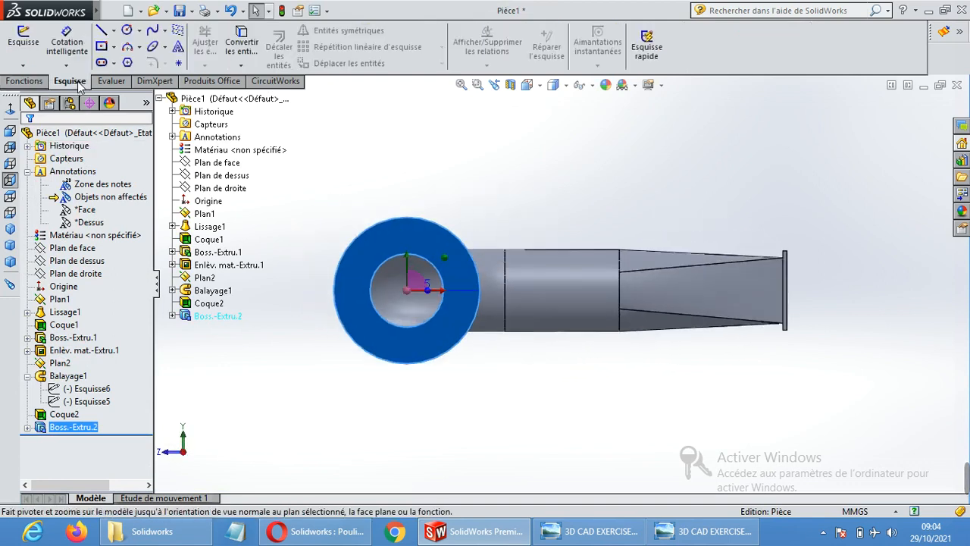
left_click(127, 29)
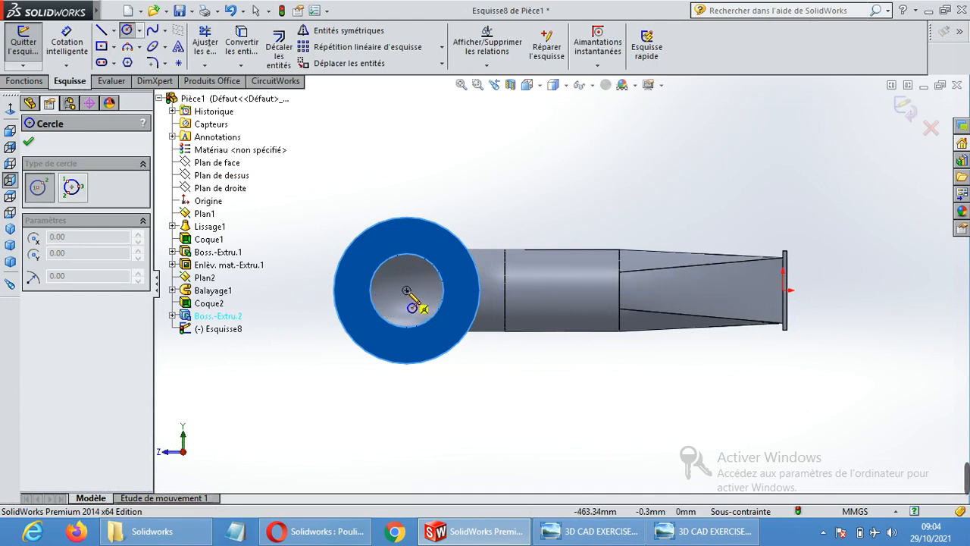
left_click(407, 235)
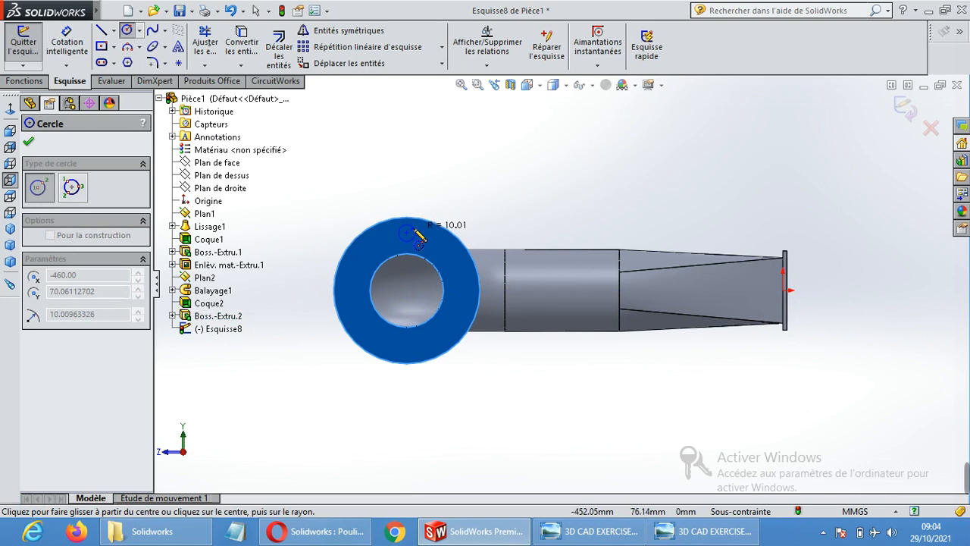
left_click(419, 237)
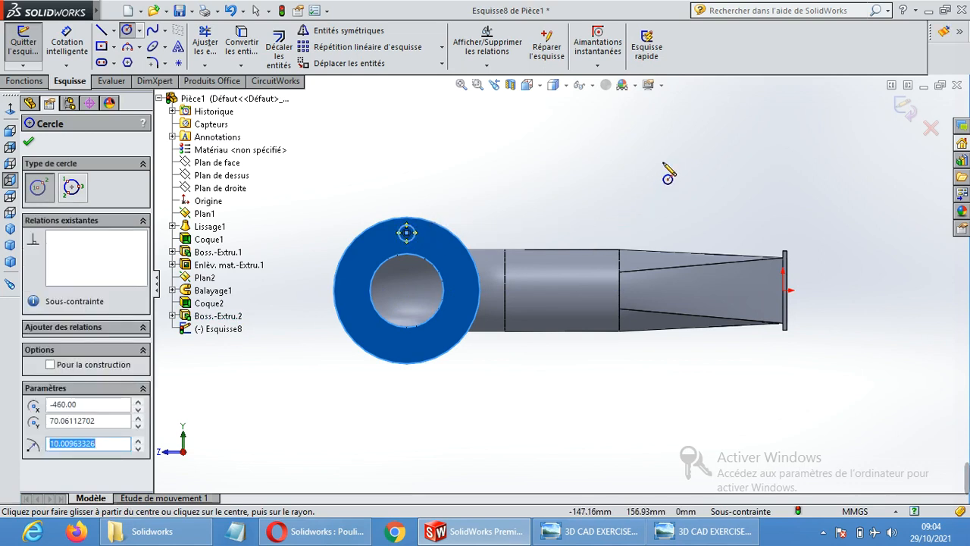
type("10.00")
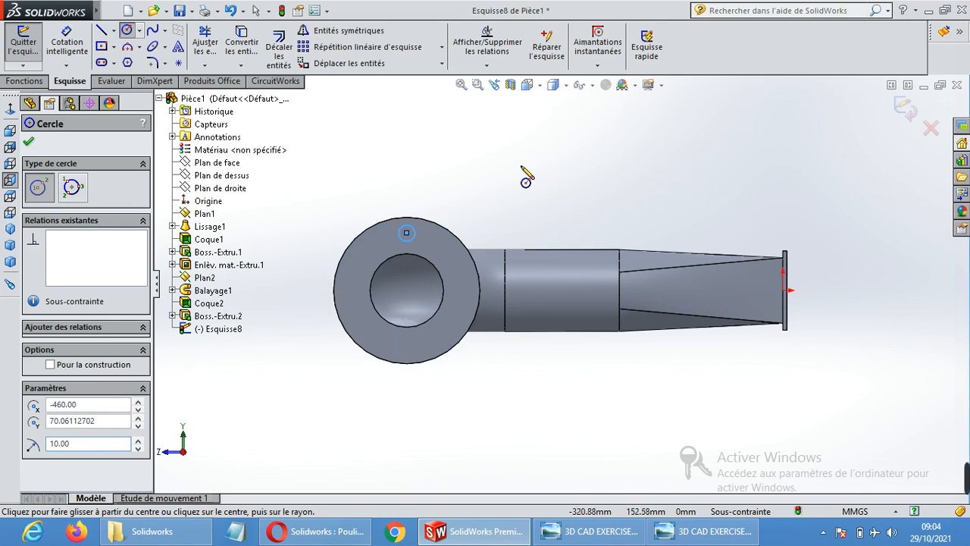
key("Escape")
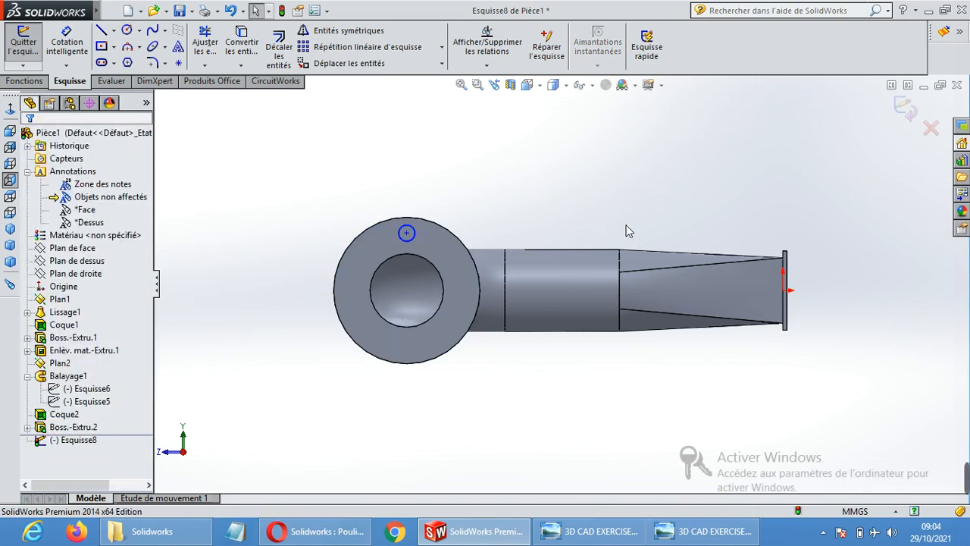
Step: Cut the bolt-hole circle through the circular flange, using Up To Surface with the flange's pipe-side face
key("ctrl+7")
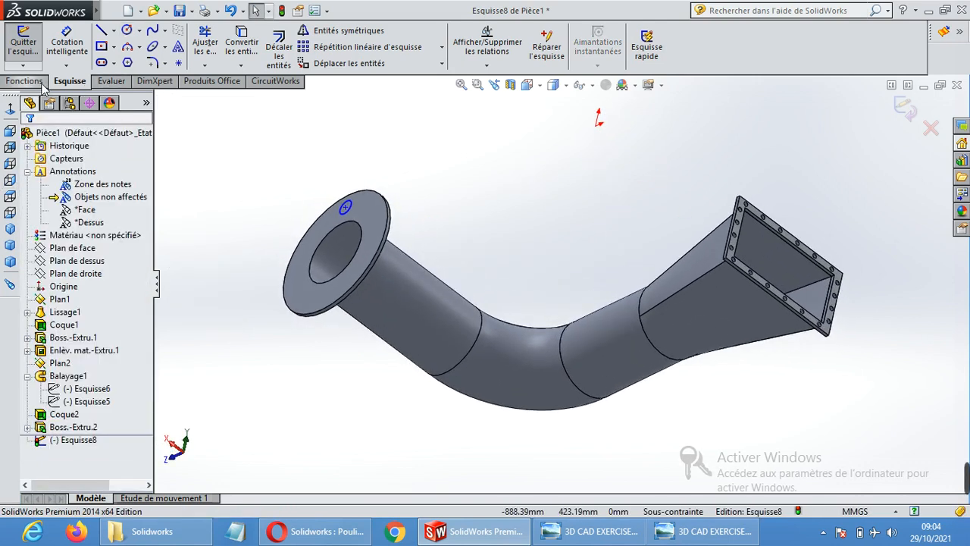
left_click(43, 84)
left_click(261, 64)
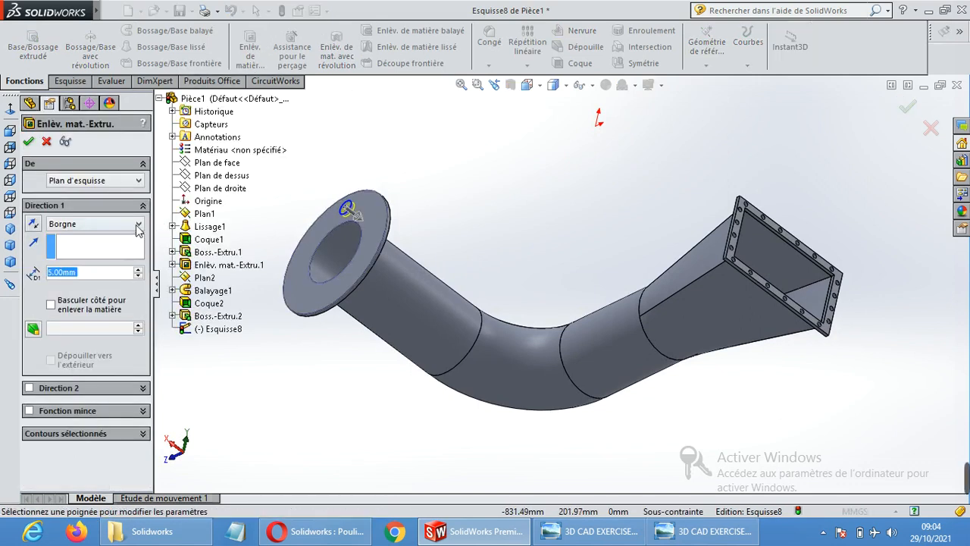
left_click(138, 224)
left_click(75, 279)
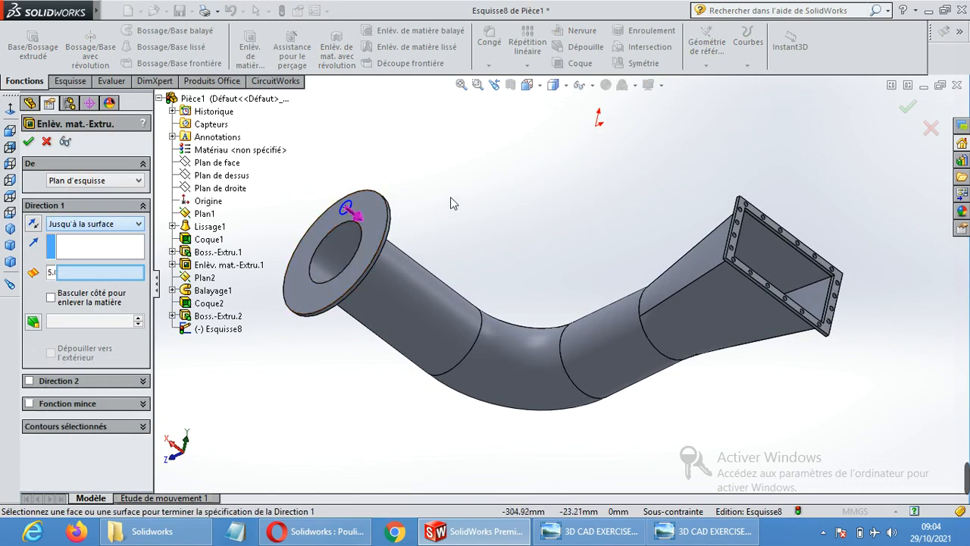
mouse_move(451, 203)
middle_mouse_down()
mouse_move(433, 201)
mouse_move(455, 220)
middle_mouse_up()
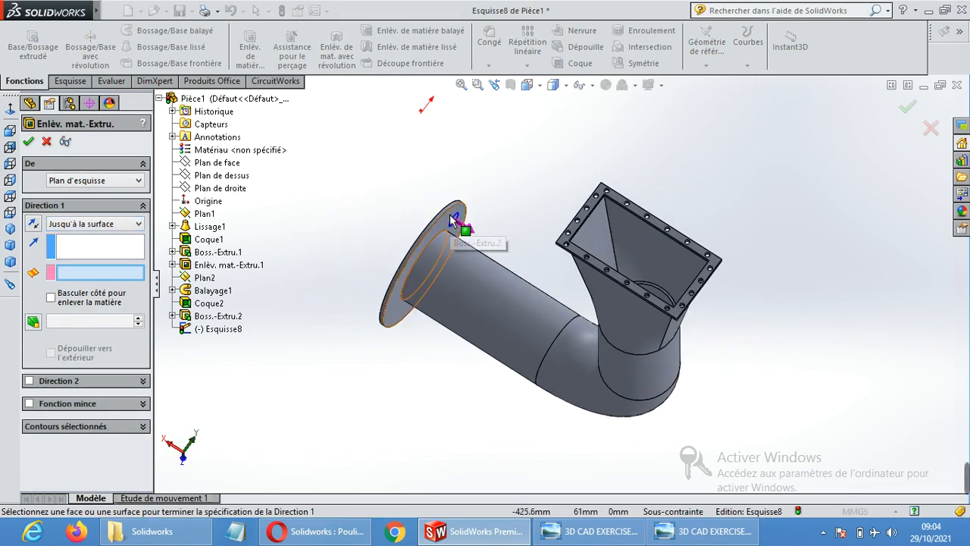
left_click(449, 214)
left_click(29, 144)
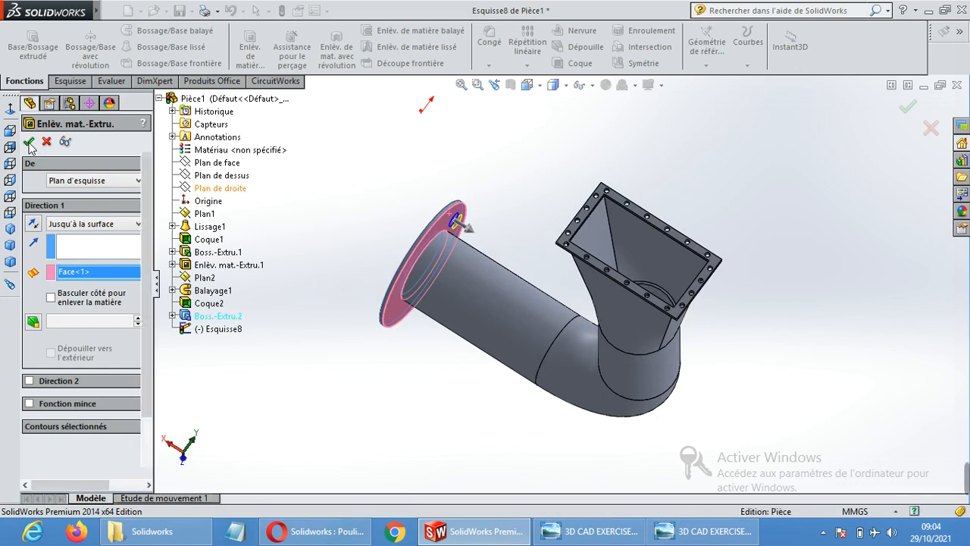
left_click(537, 178)
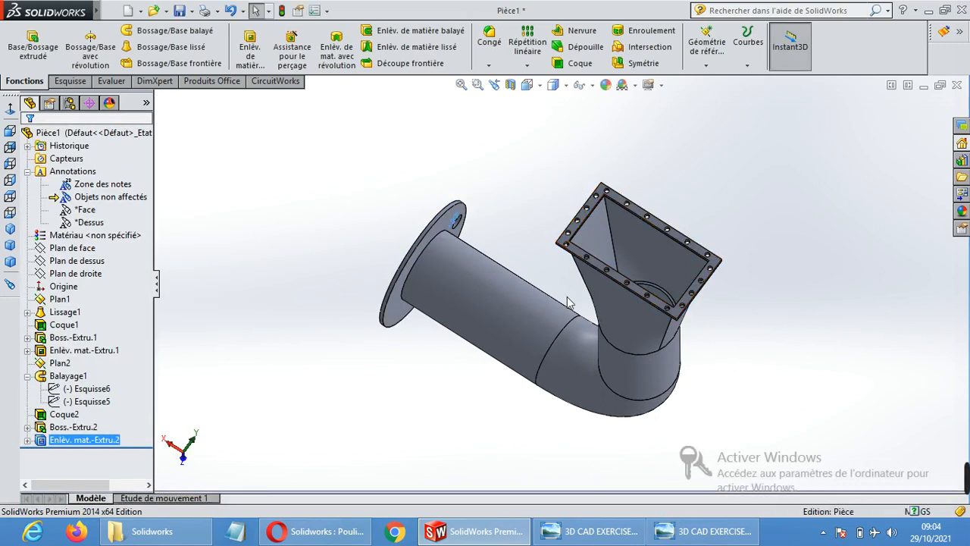
Step: Show the temporary axes and pattern the bolt hole circularly about the pipe's end axis, with 8 equally spaced instances over 360°
middle_click_drag(537, 177, 656, 255)
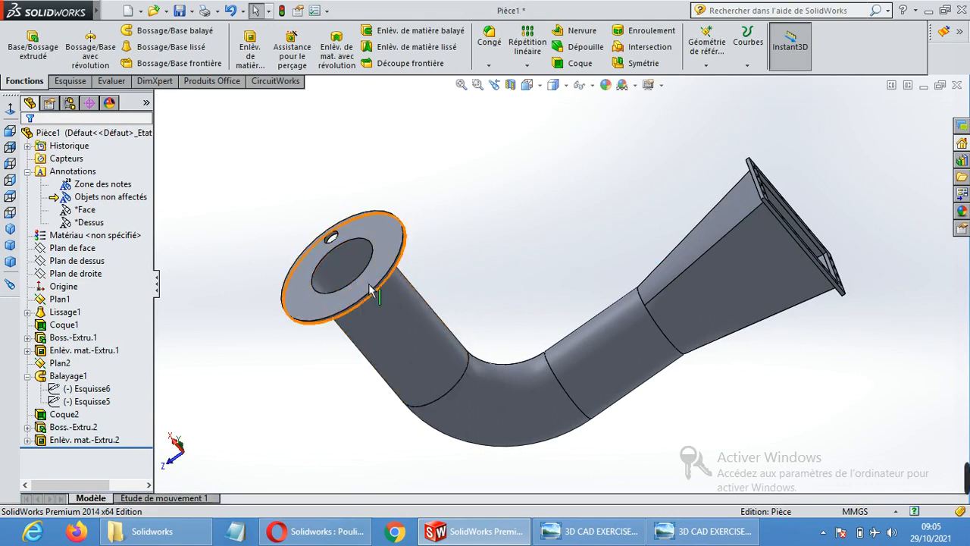
left_click(592, 85)
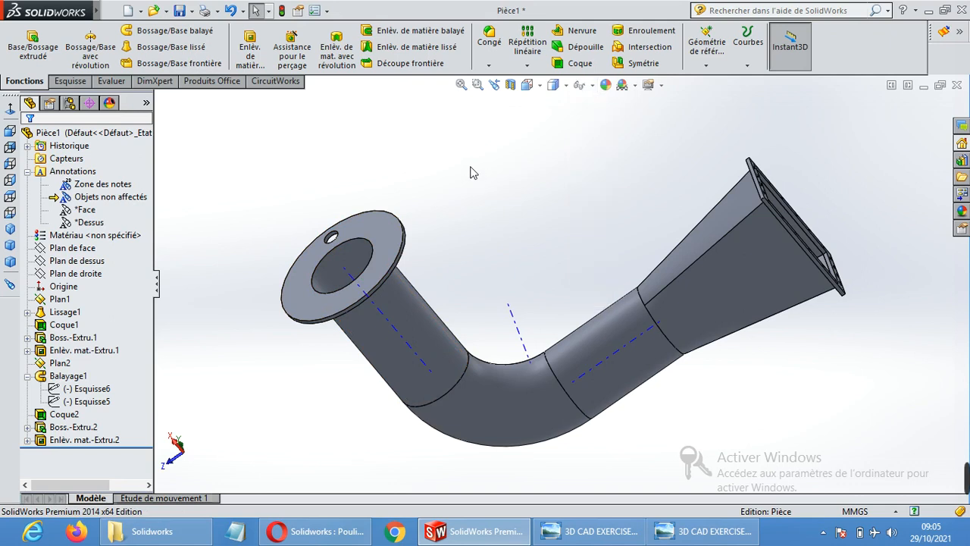
left_click(528, 65)
left_click(543, 94)
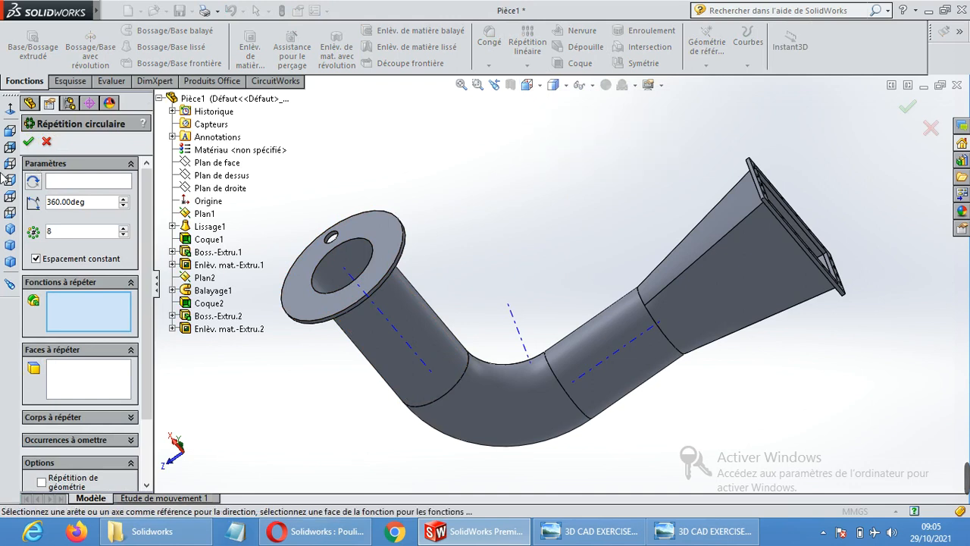
left_click(69, 184)
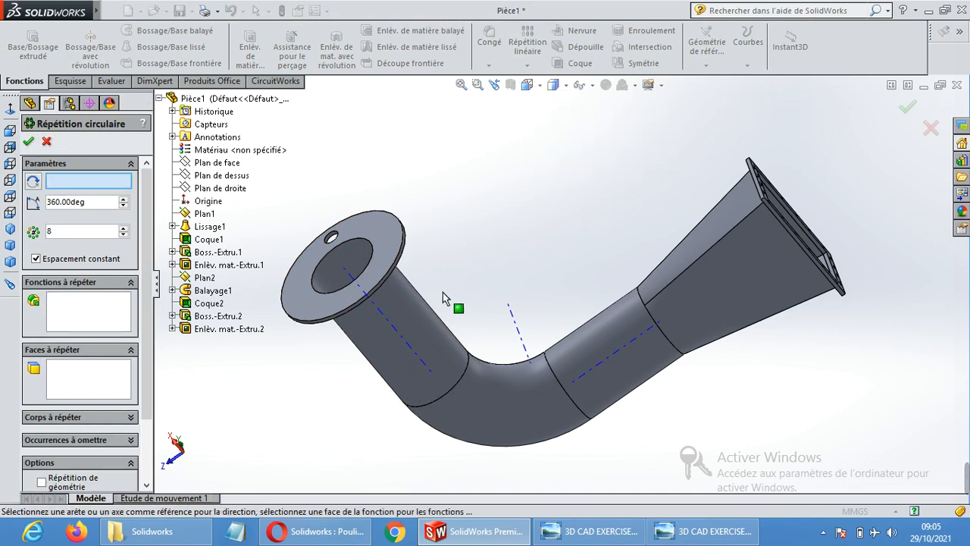
left_click(392, 328)
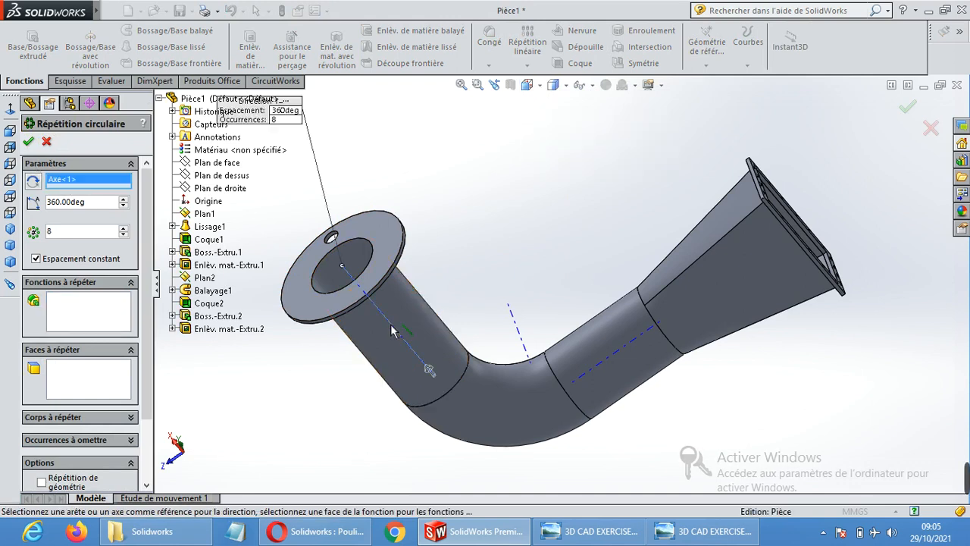
left_click(64, 314)
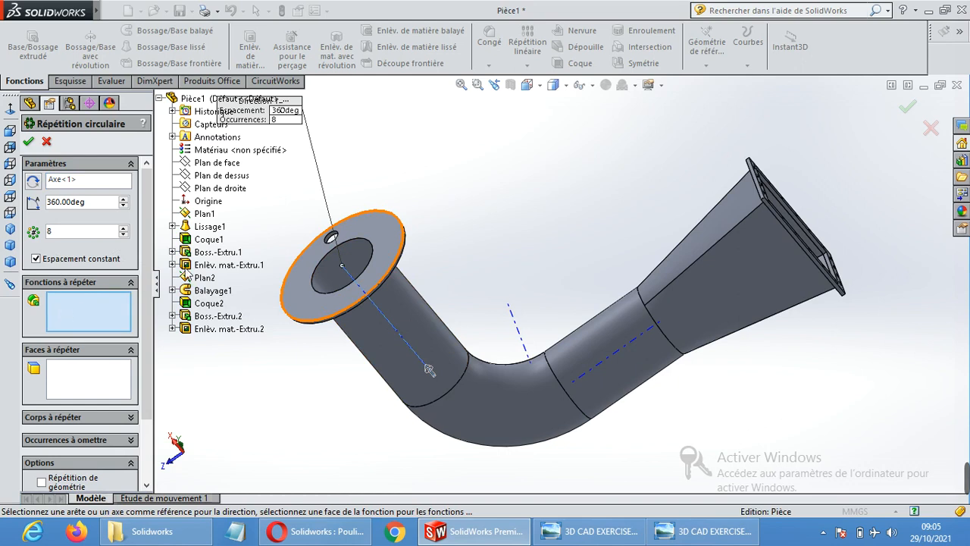
left_click(226, 330)
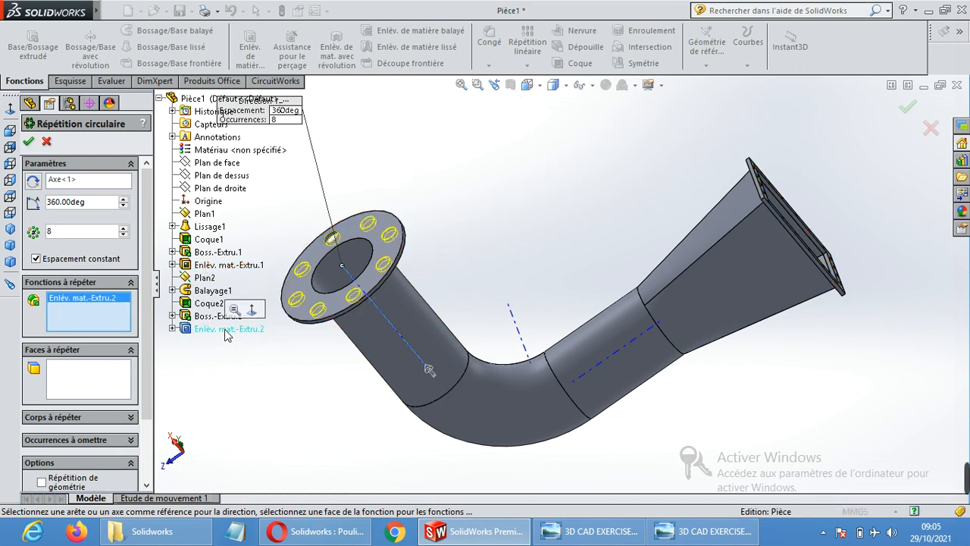
left_click(28, 142)
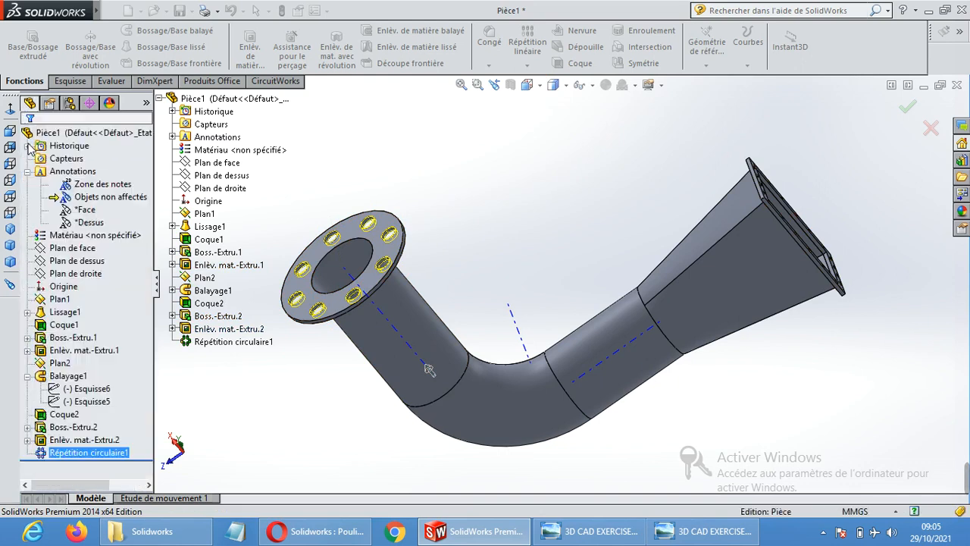
left_click(603, 254)
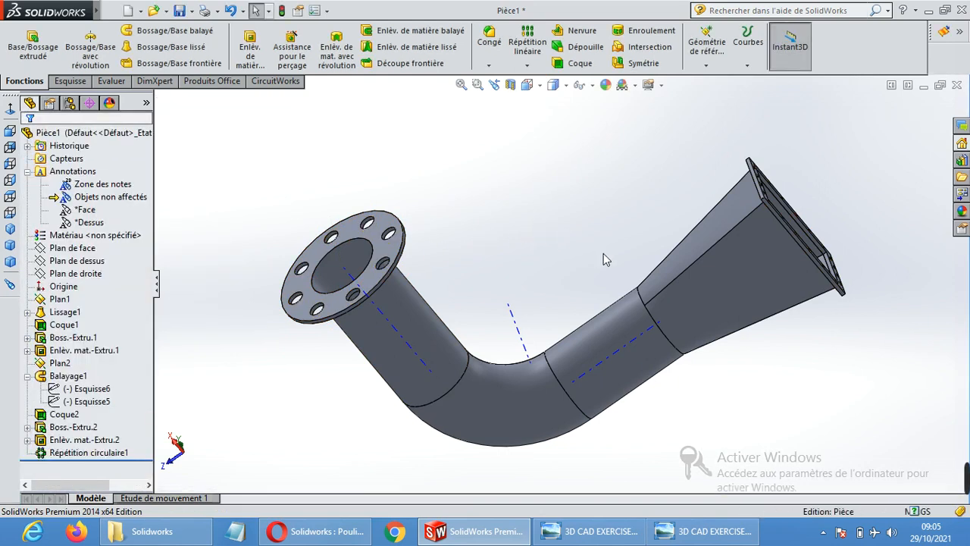
scroll(603, 253, "up", 1)
middle_click_drag(780, 354, 758, 289)
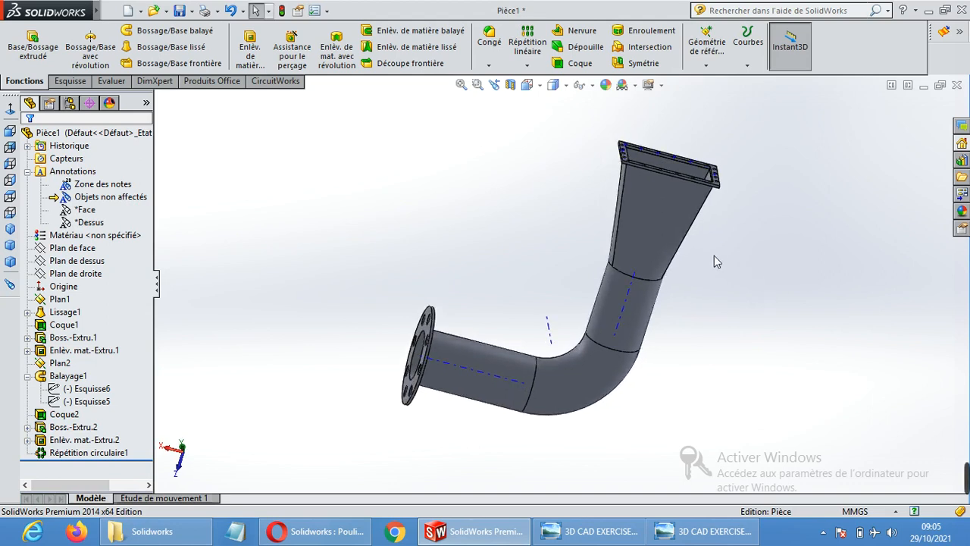
scroll(691, 252, "down", 3)
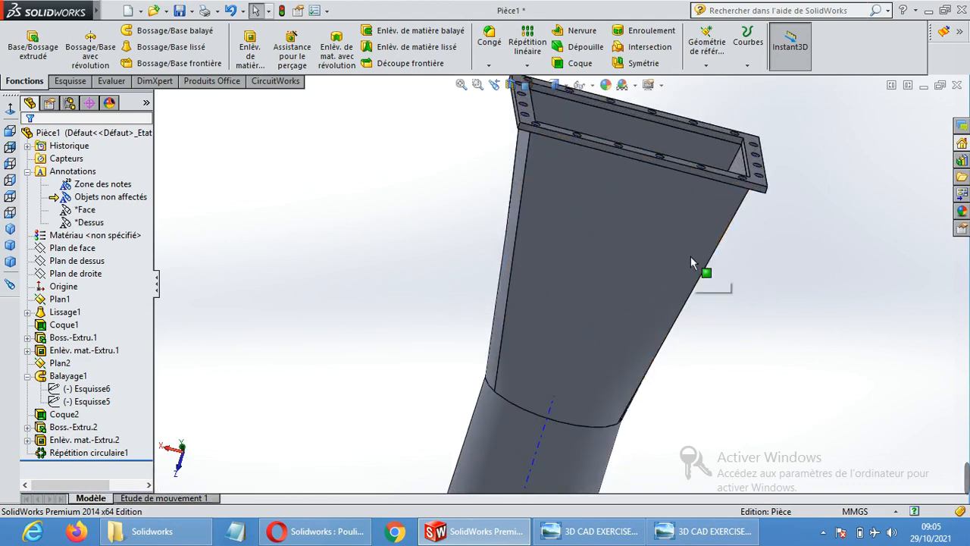
Step: Examine the loft's rectangular and circular profile sketches, opening the circular one for editing and exiting it
scroll(691, 256, "up", 5)
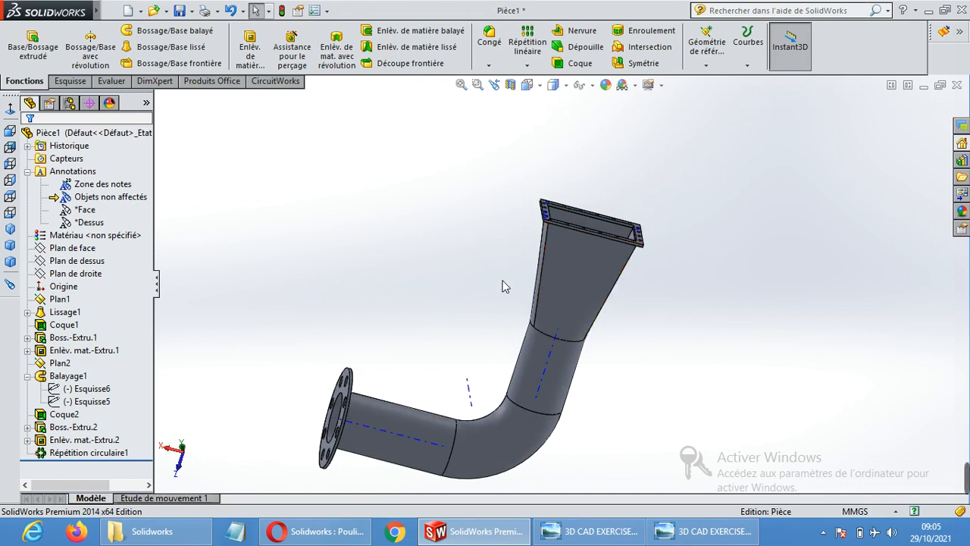
scroll(503, 286, "up", 2)
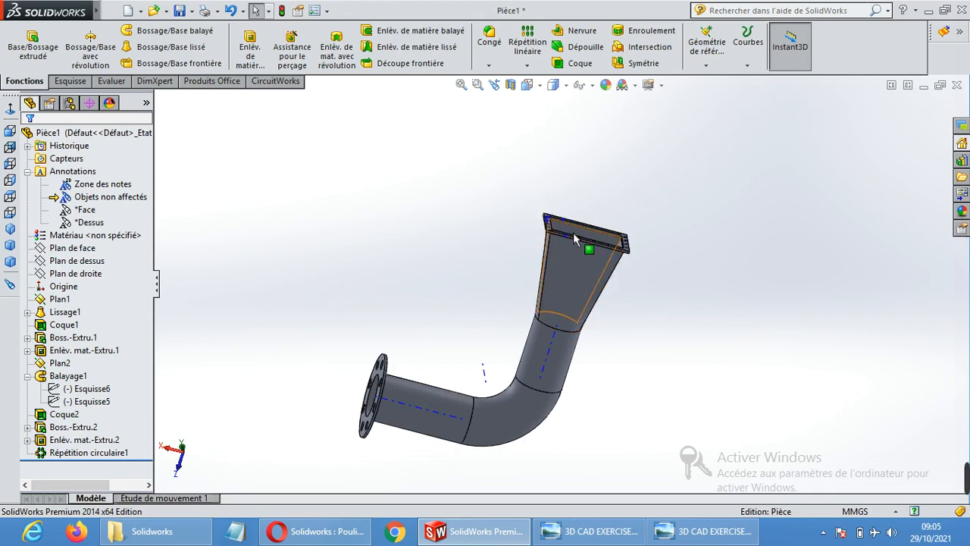
left_click(62, 313)
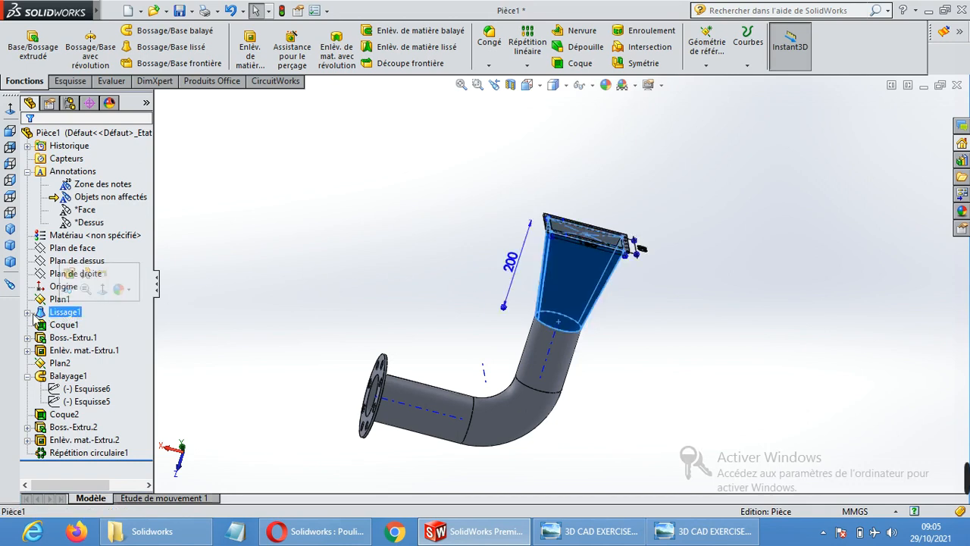
left_click(28, 314)
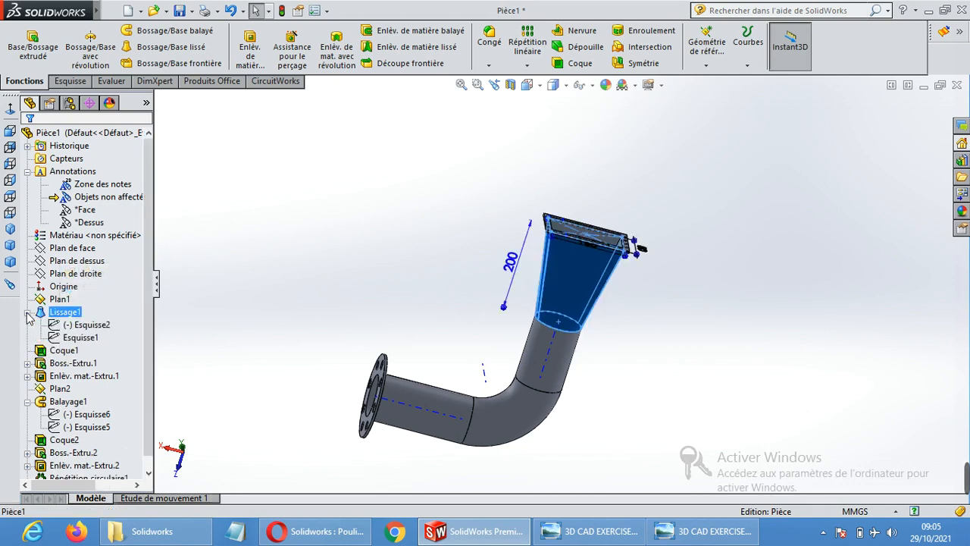
left_click(93, 326)
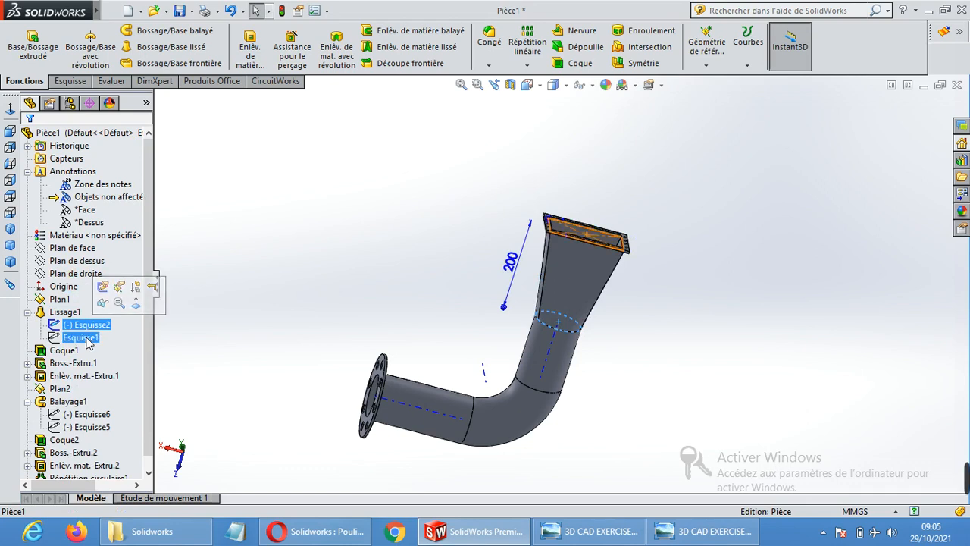
left_click(88, 339)
double_click(83, 326)
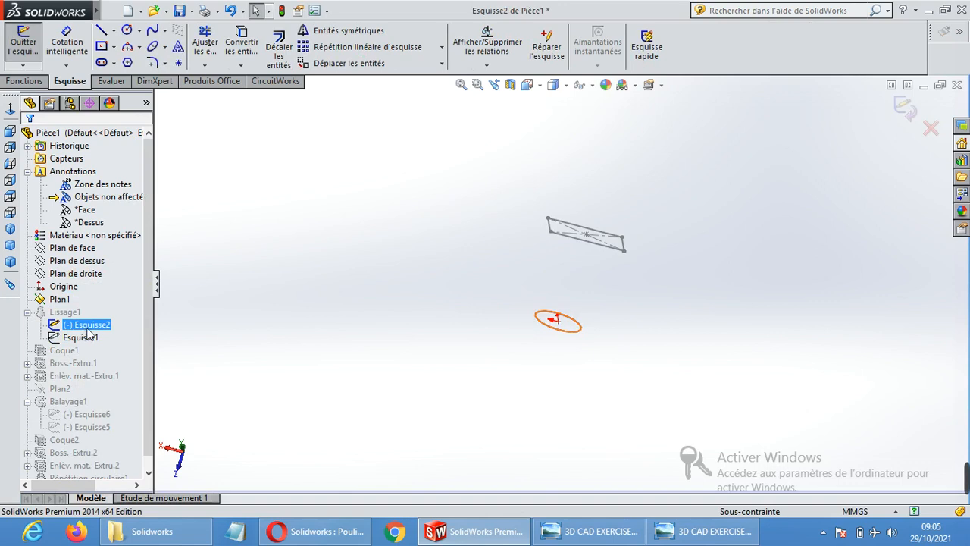
left_click(91, 327)
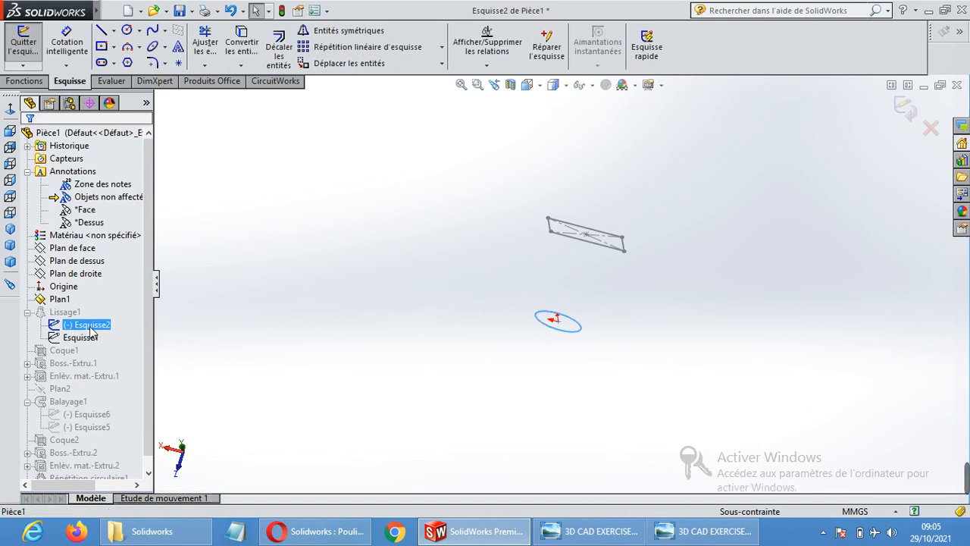
right_click(223, 169)
left_click(171, 211)
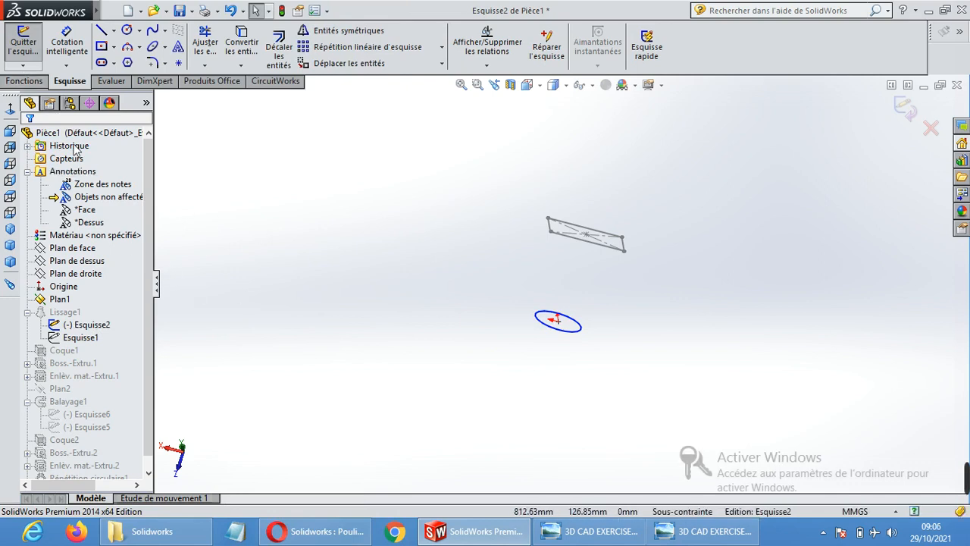
left_click(904, 108)
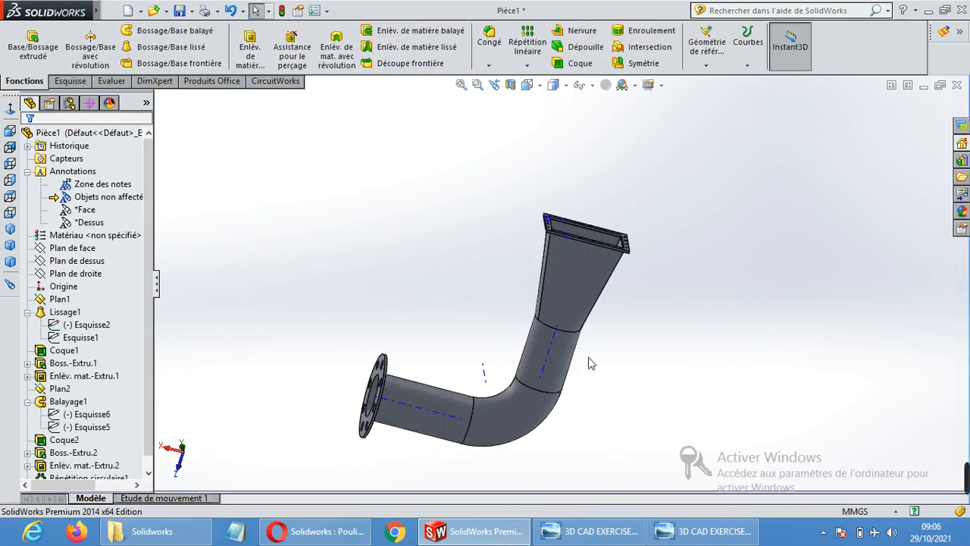
Step: Examine the whole duct from several angles, including the rectangular flange's bolt holes, the elbow and the circular flange
scroll(547, 354, "down", 3)
scroll(545, 352, "up", 3)
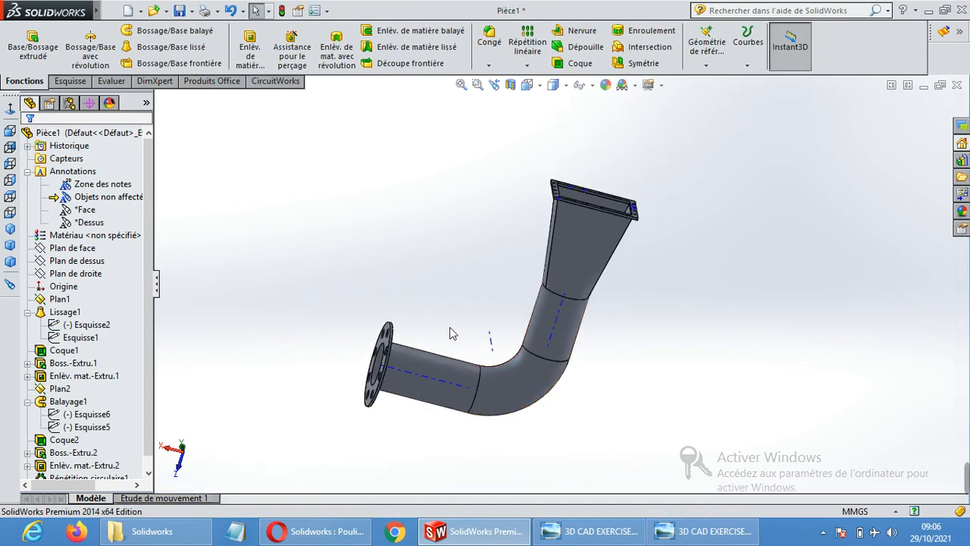
middle_click_drag(451, 334, 461, 245)
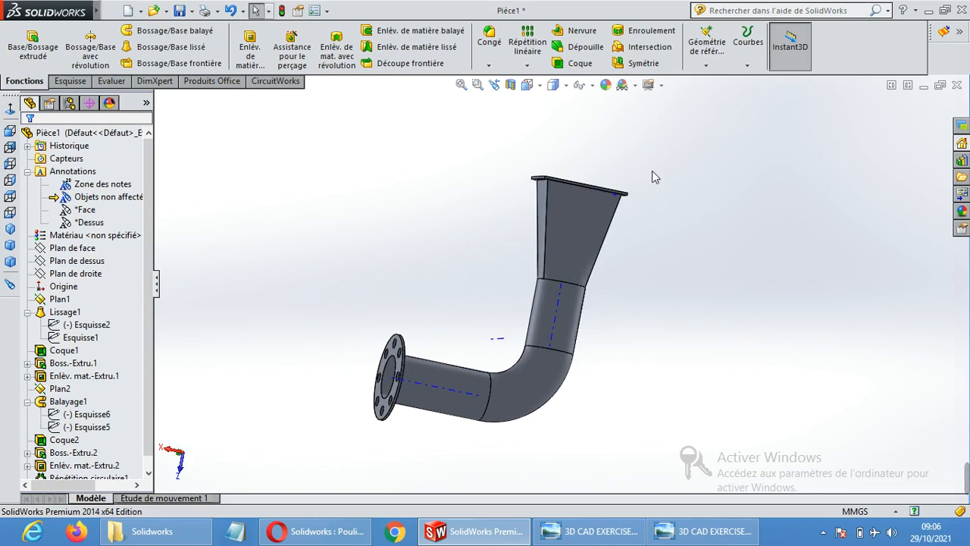
middle_click_drag(656, 176, 640, 242)
scroll(628, 235, "down", 4)
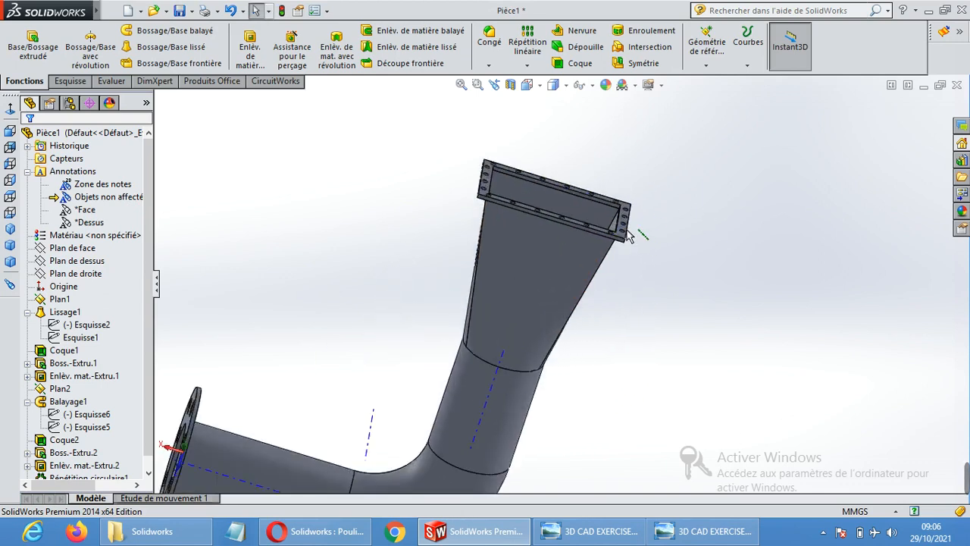
scroll(628, 236, "down", 2)
scroll(450, 298, "up", 6)
scroll(399, 447, "down", 2)
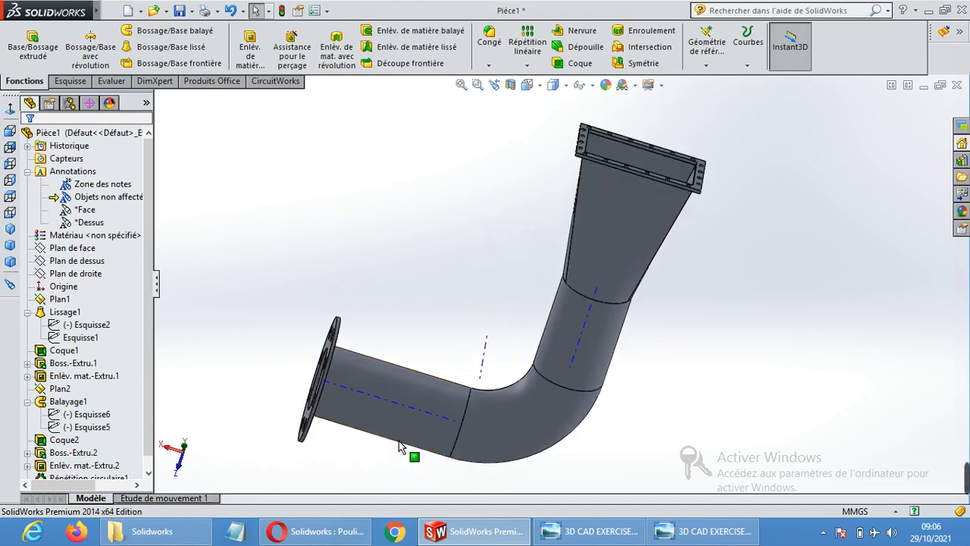